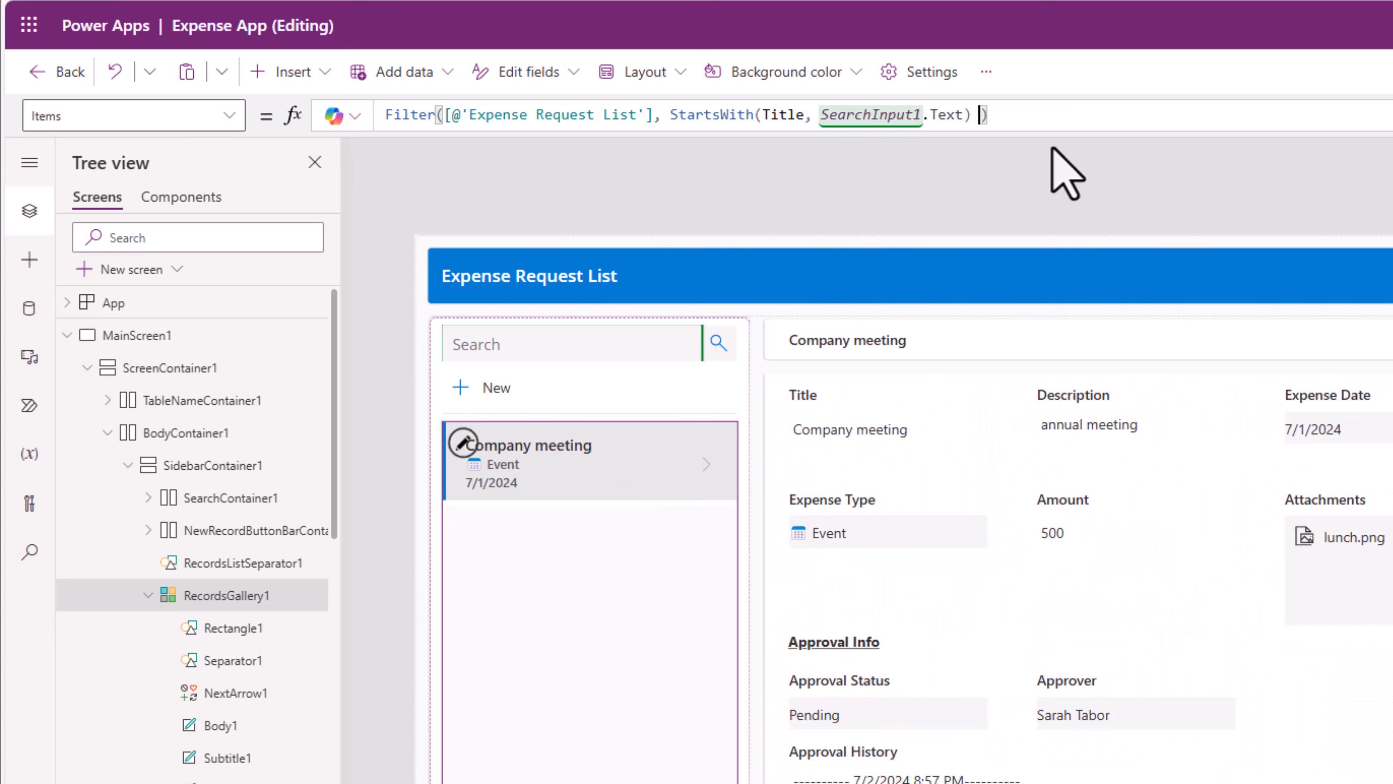
Extend the records gallery's Items filter after the StartsWith condition with && ('Created By'.Email = User().Email).
text(&&)
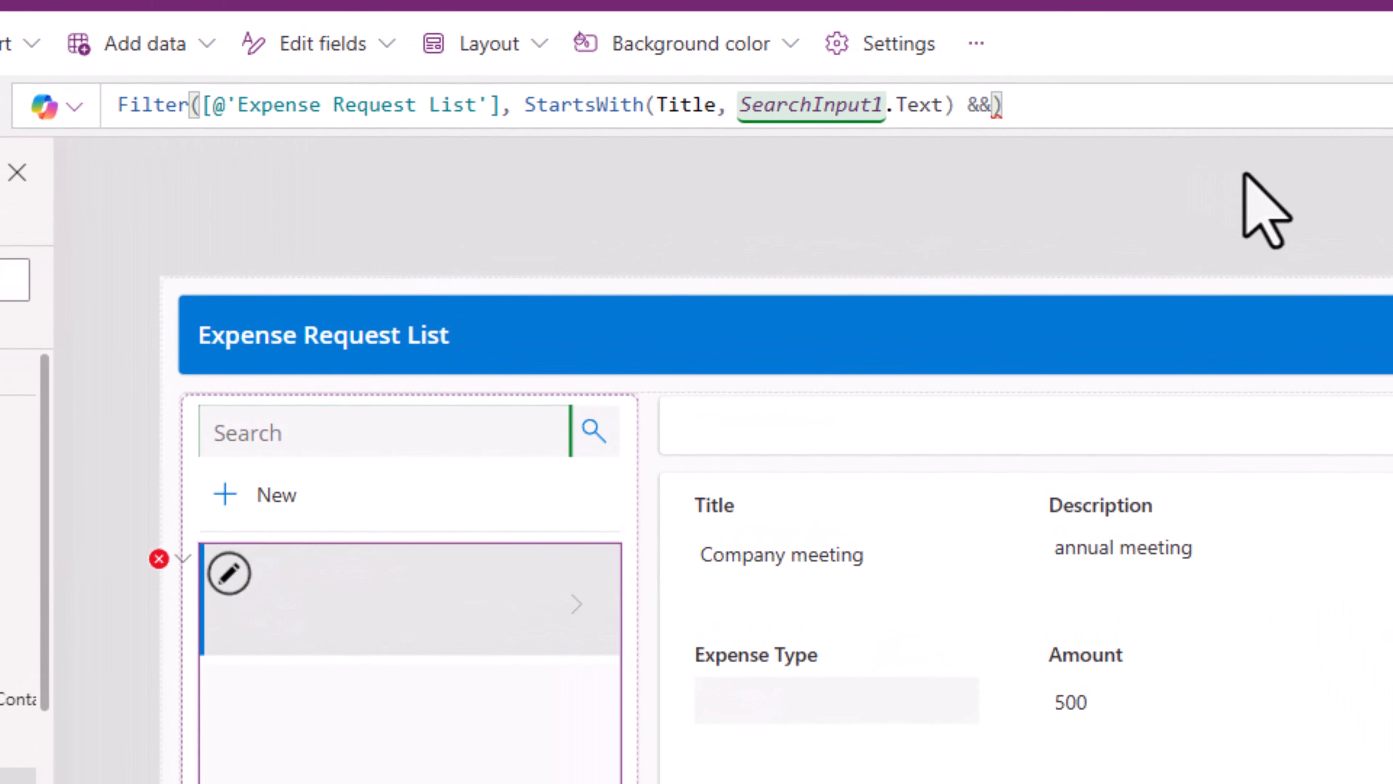
text(  ())
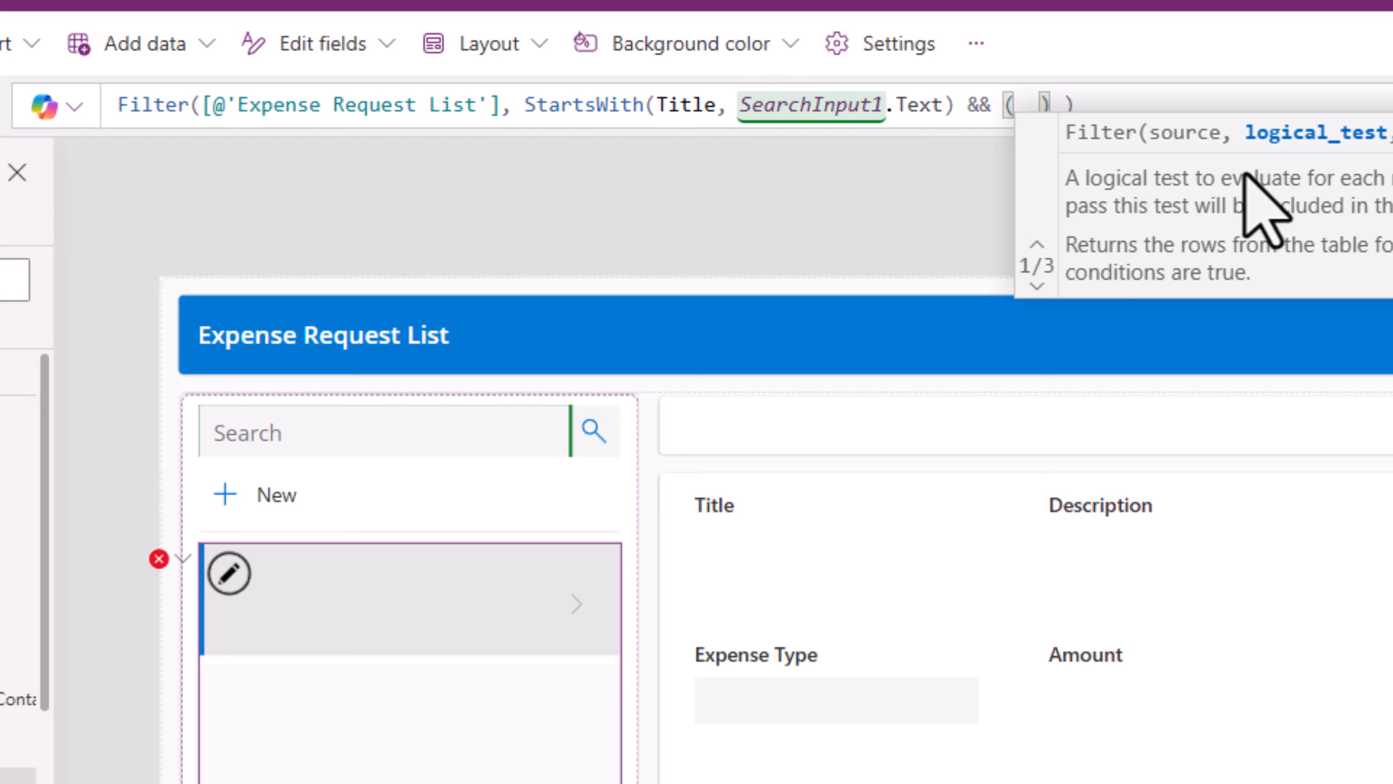
text(  creat)
key(Down)
key(Tab)
text(.e)
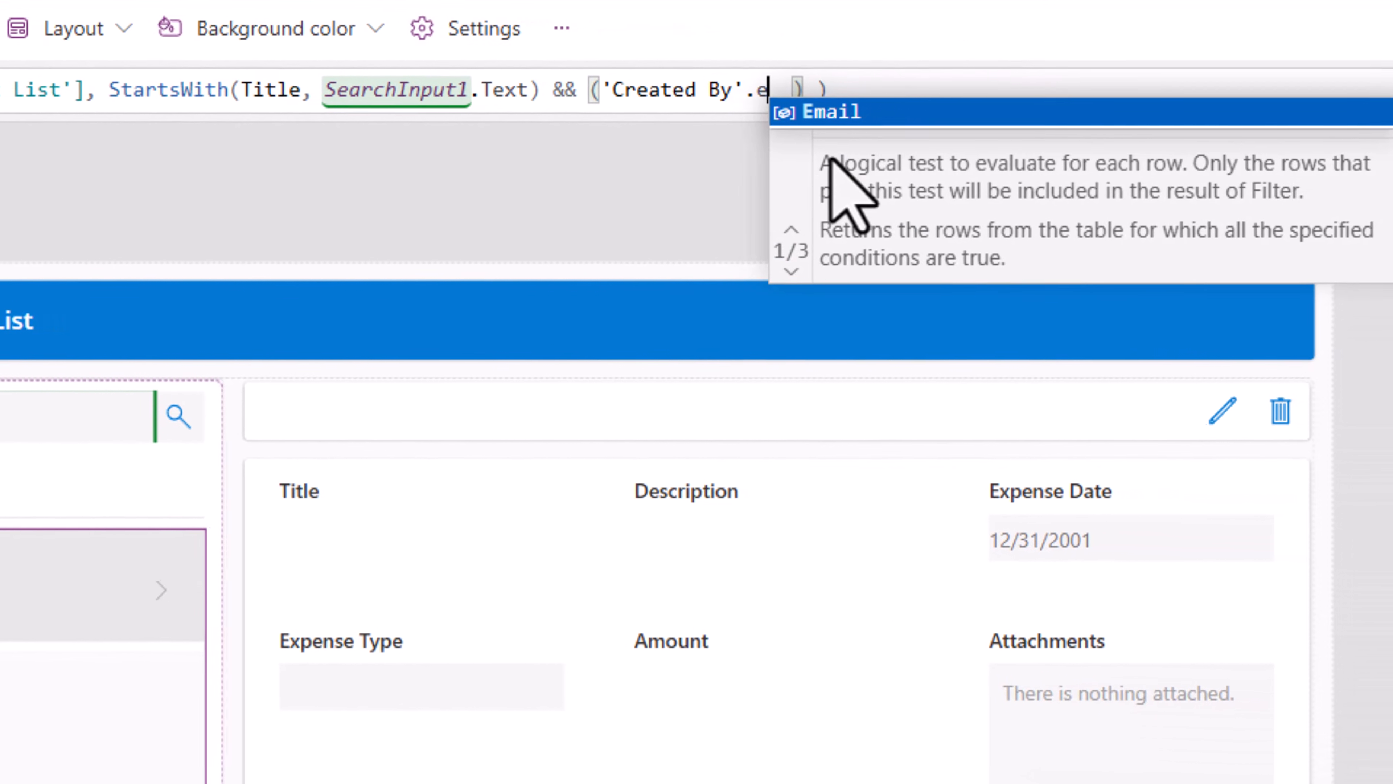
key(Tab)
text(= User().e)
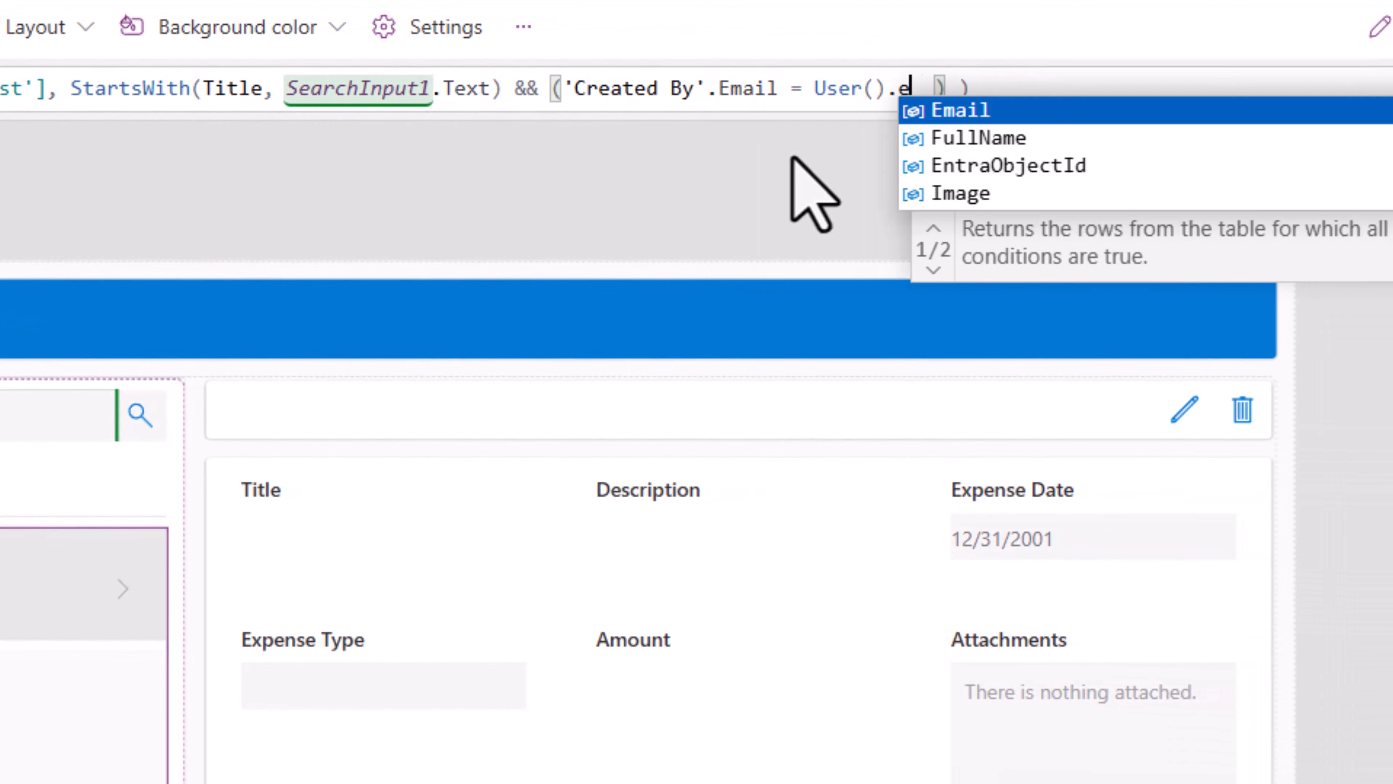
key(Tab)
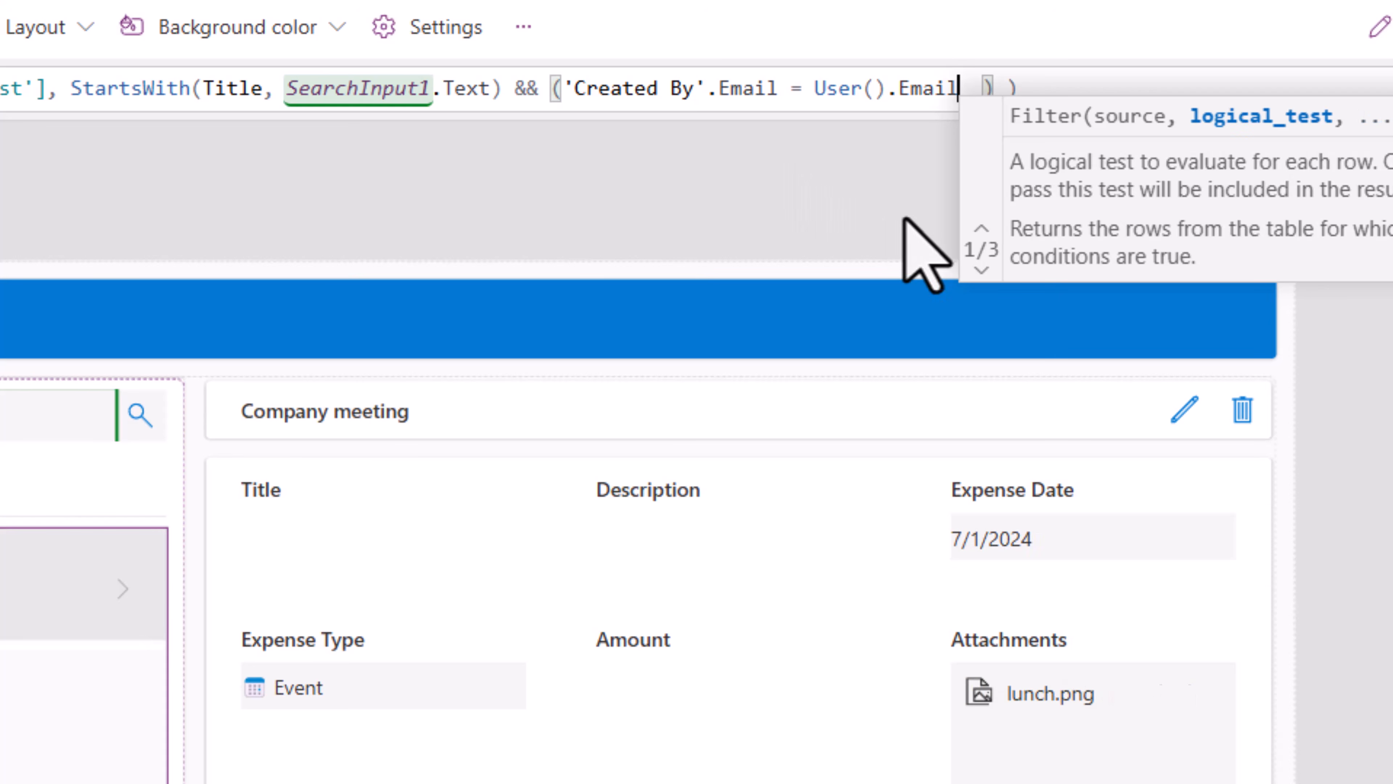
Add the alternative condition || Approver.Email = User().Email inside the parentheses of the gallery's filter formula.
text(|| approv)
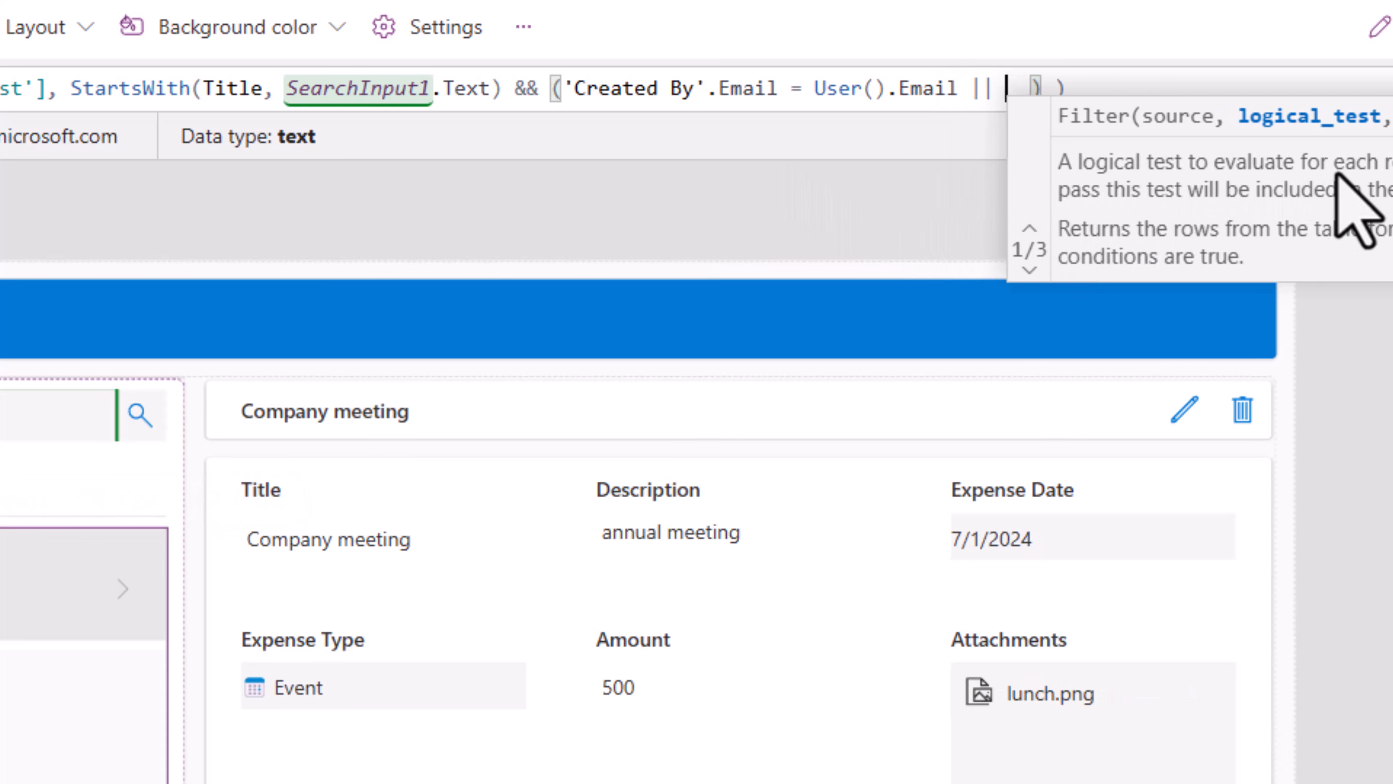
key(Tab)
text(.e)
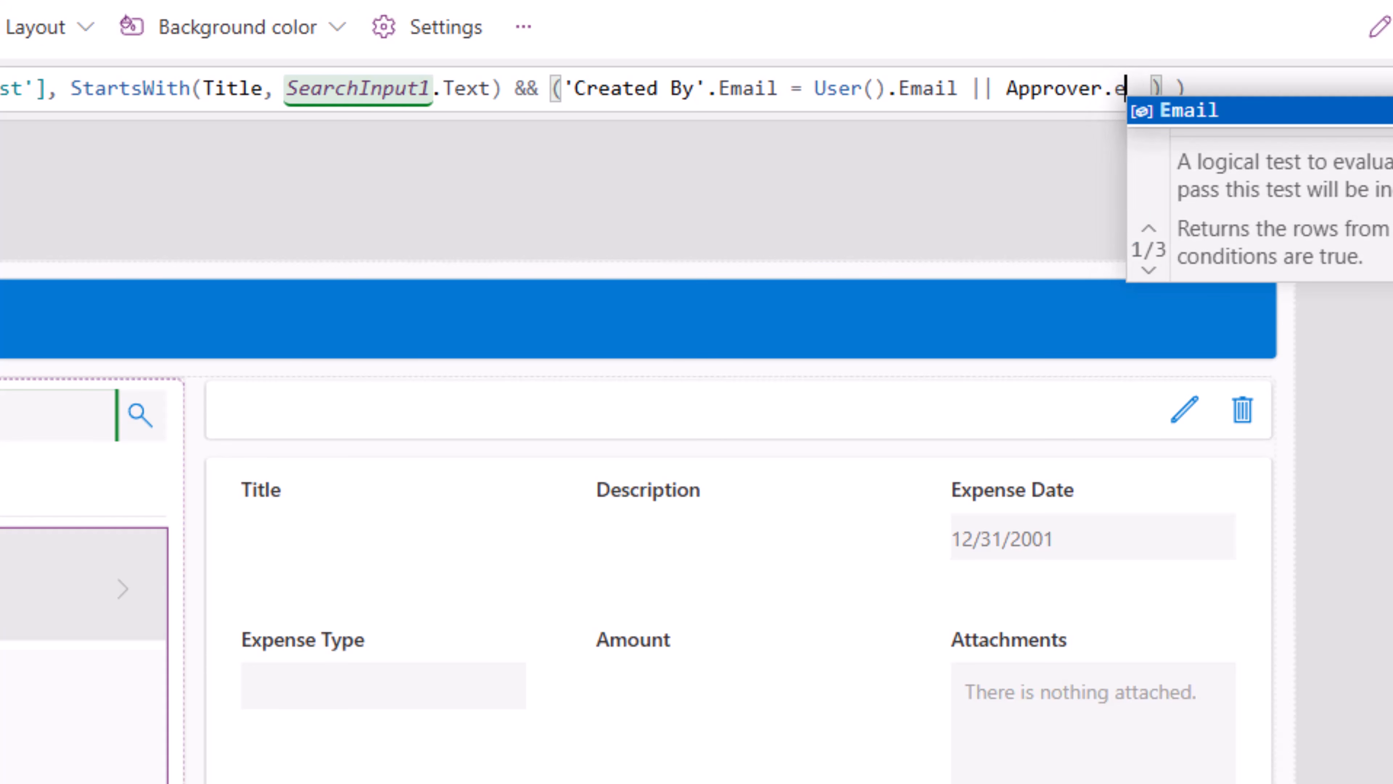
key(Tab)
text(= User().Email)
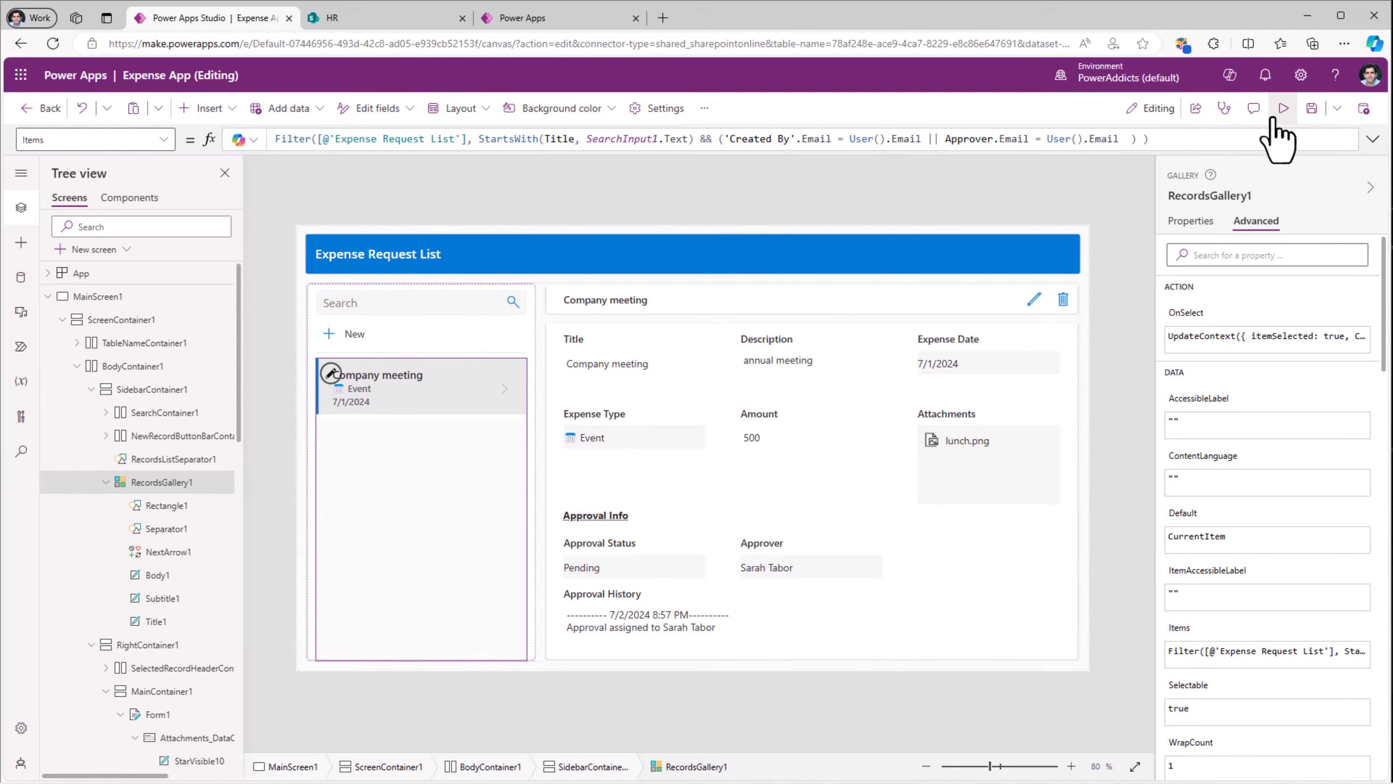
Preview the app, put the Company meeting expense into edit mode, and return to the editor.
click(1282, 132)
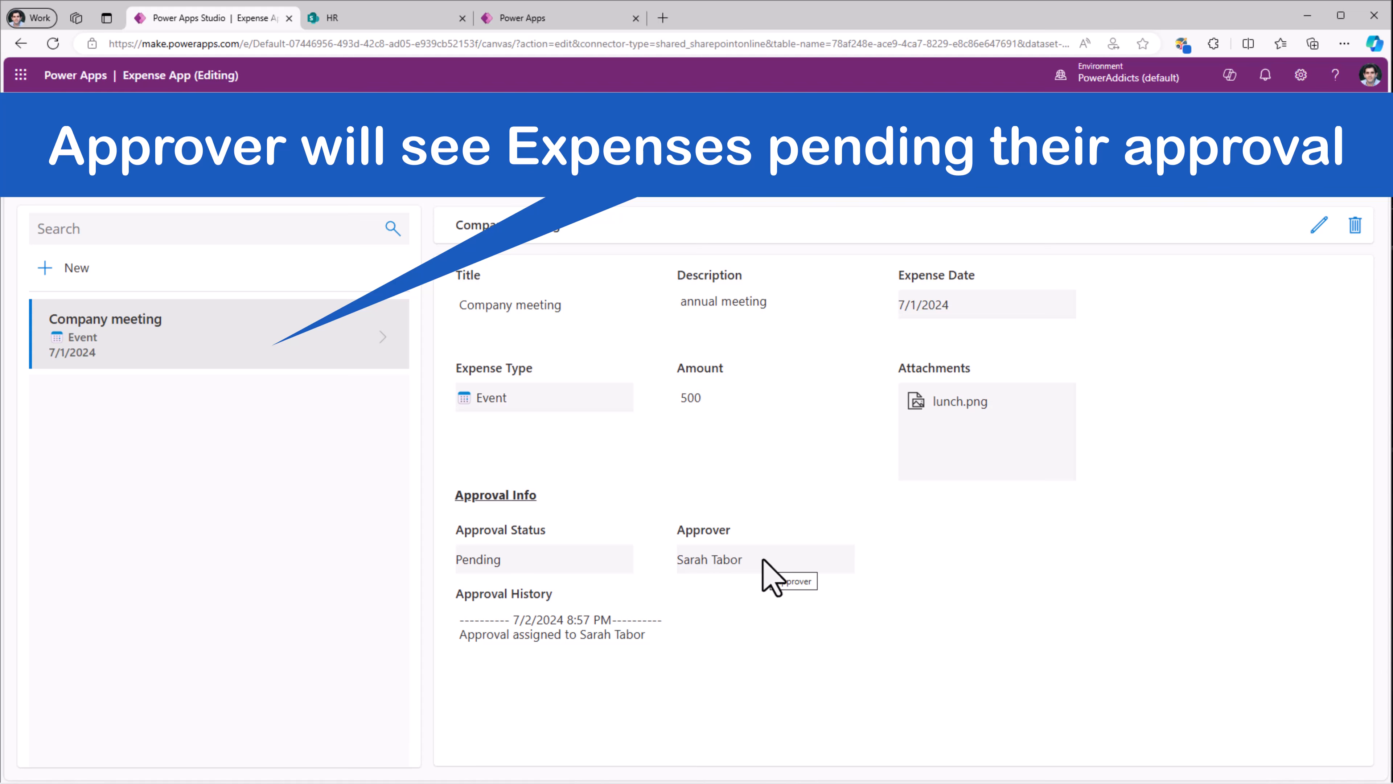
click(1320, 226)
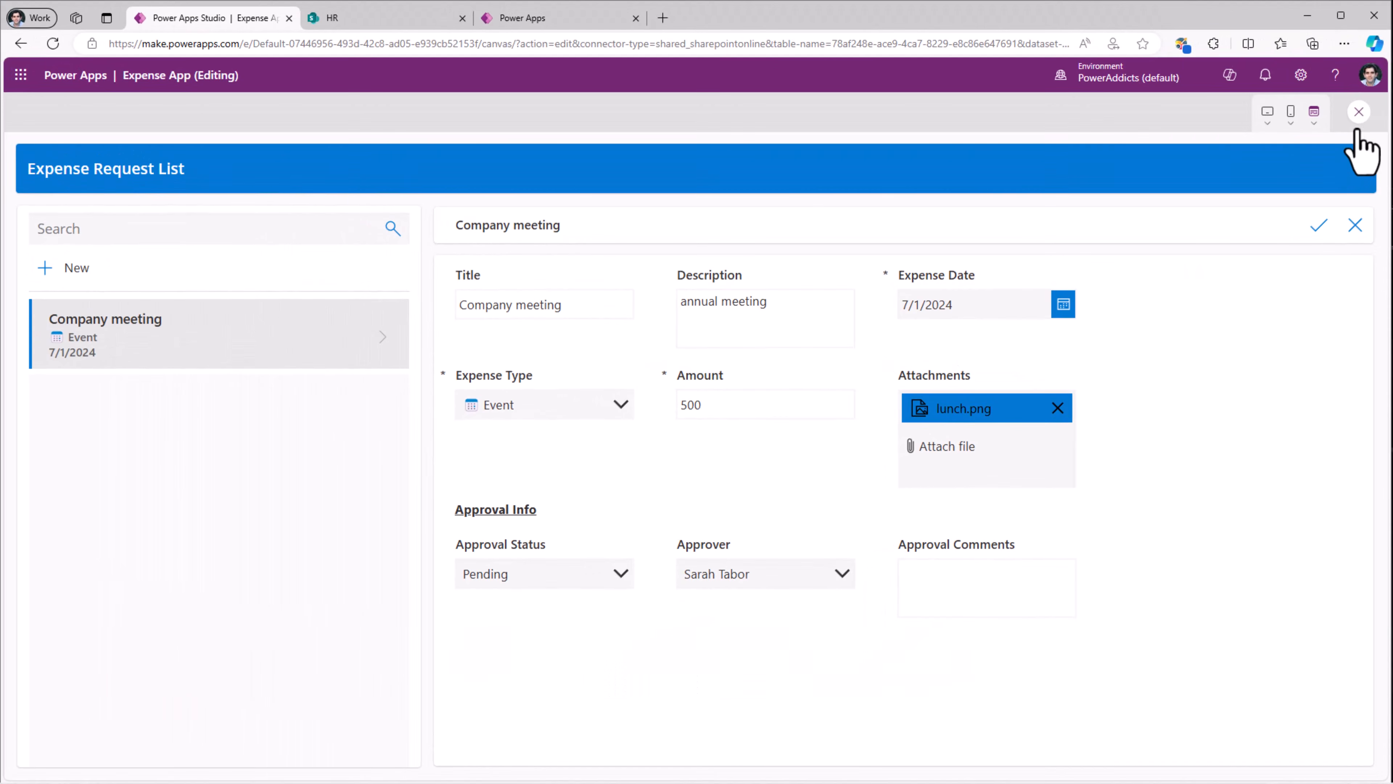
click(1359, 112)
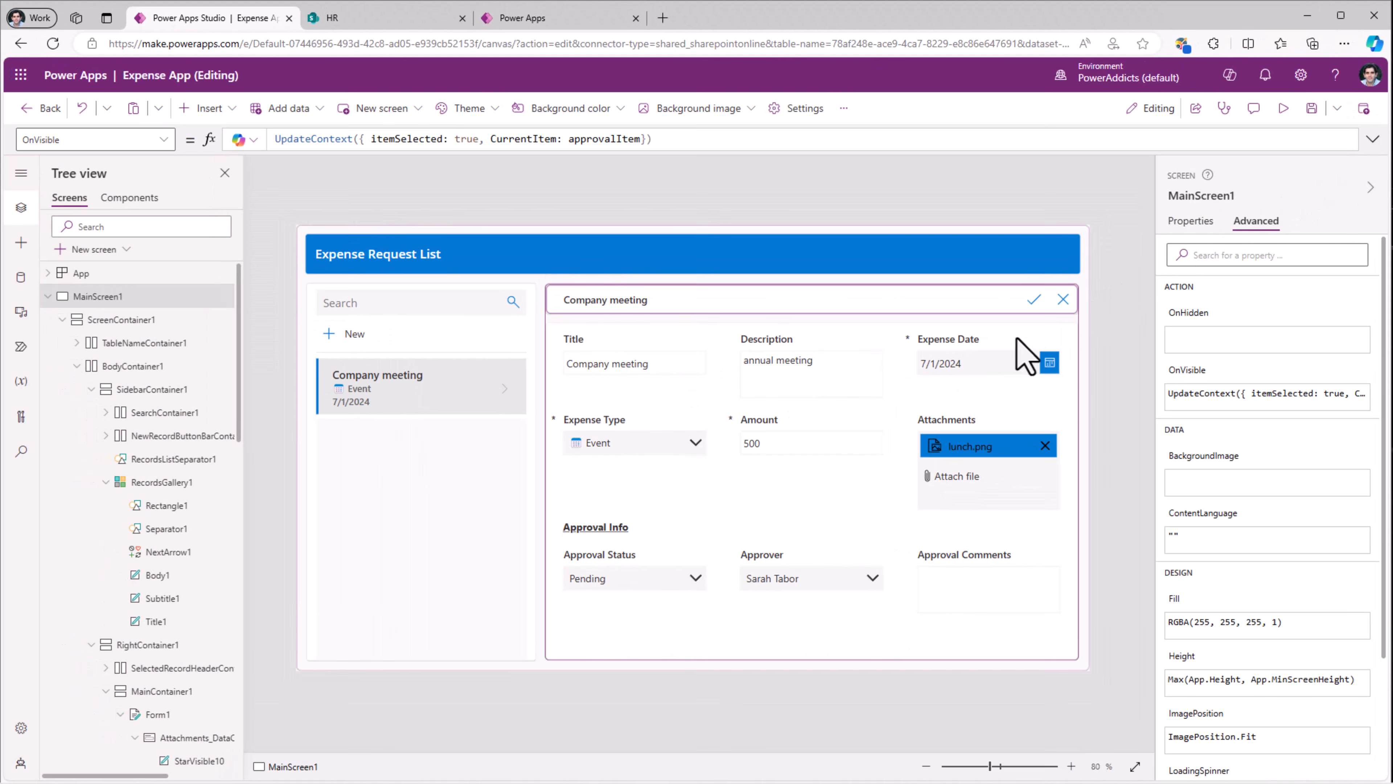
Unlock the Amount card and begin its DisplayMode formula with the condition If(Form1.Mode = FormMode.Edit.
click(809, 427)
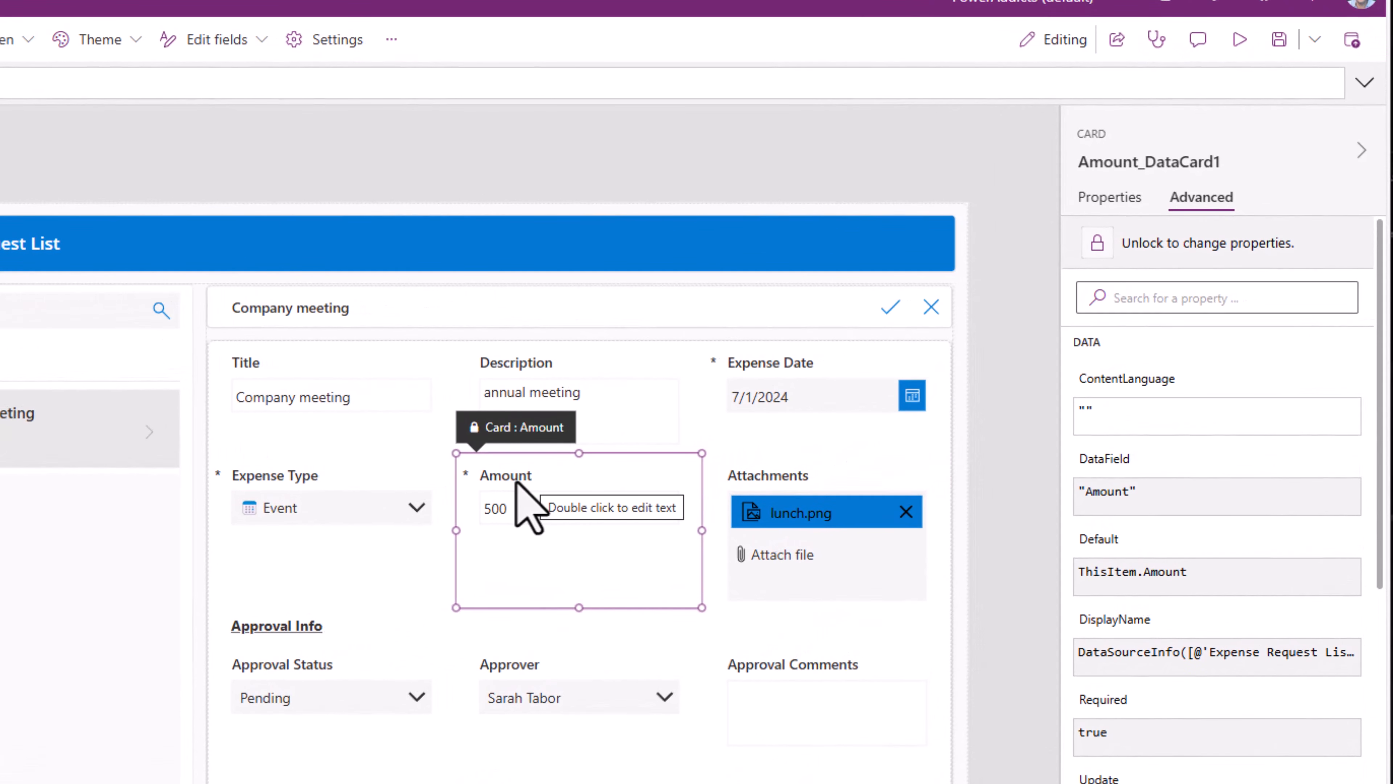
click(1196, 245)
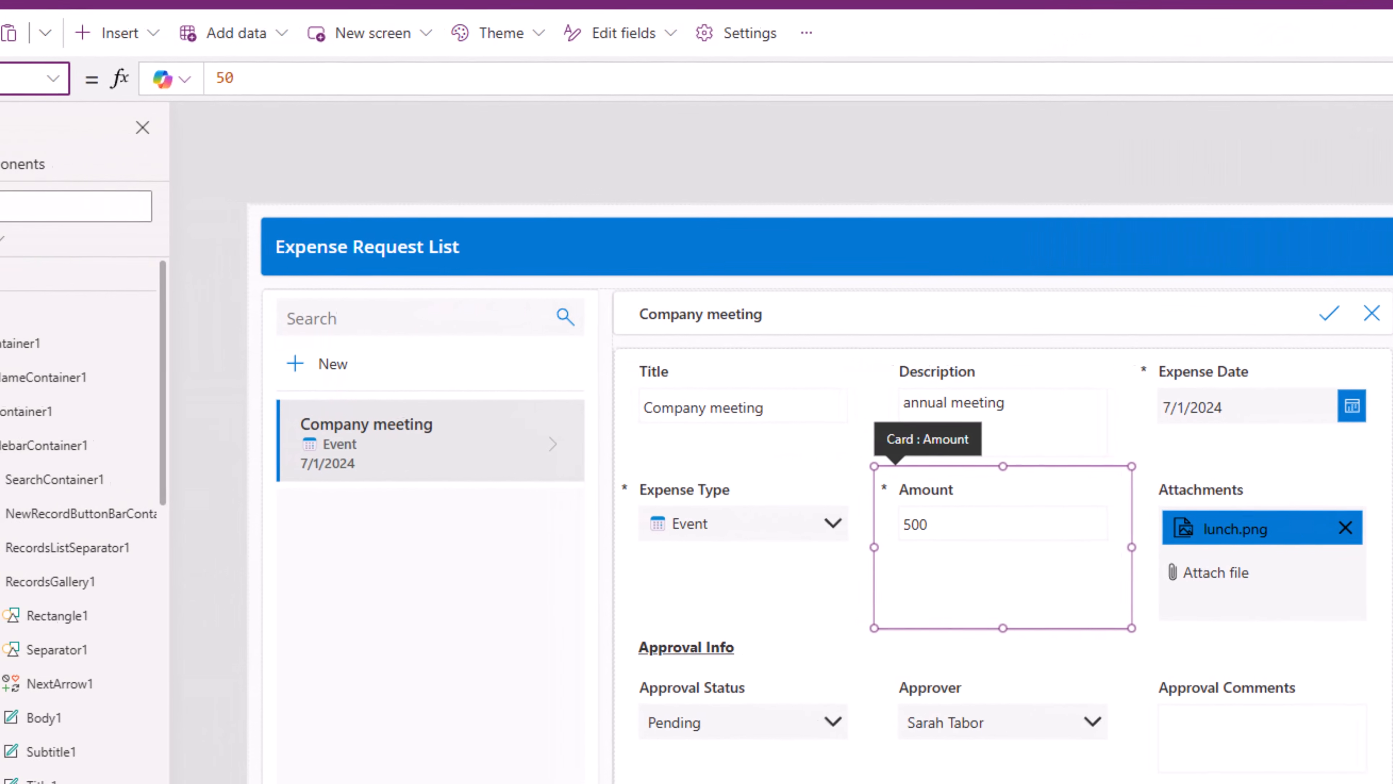
key(Return)
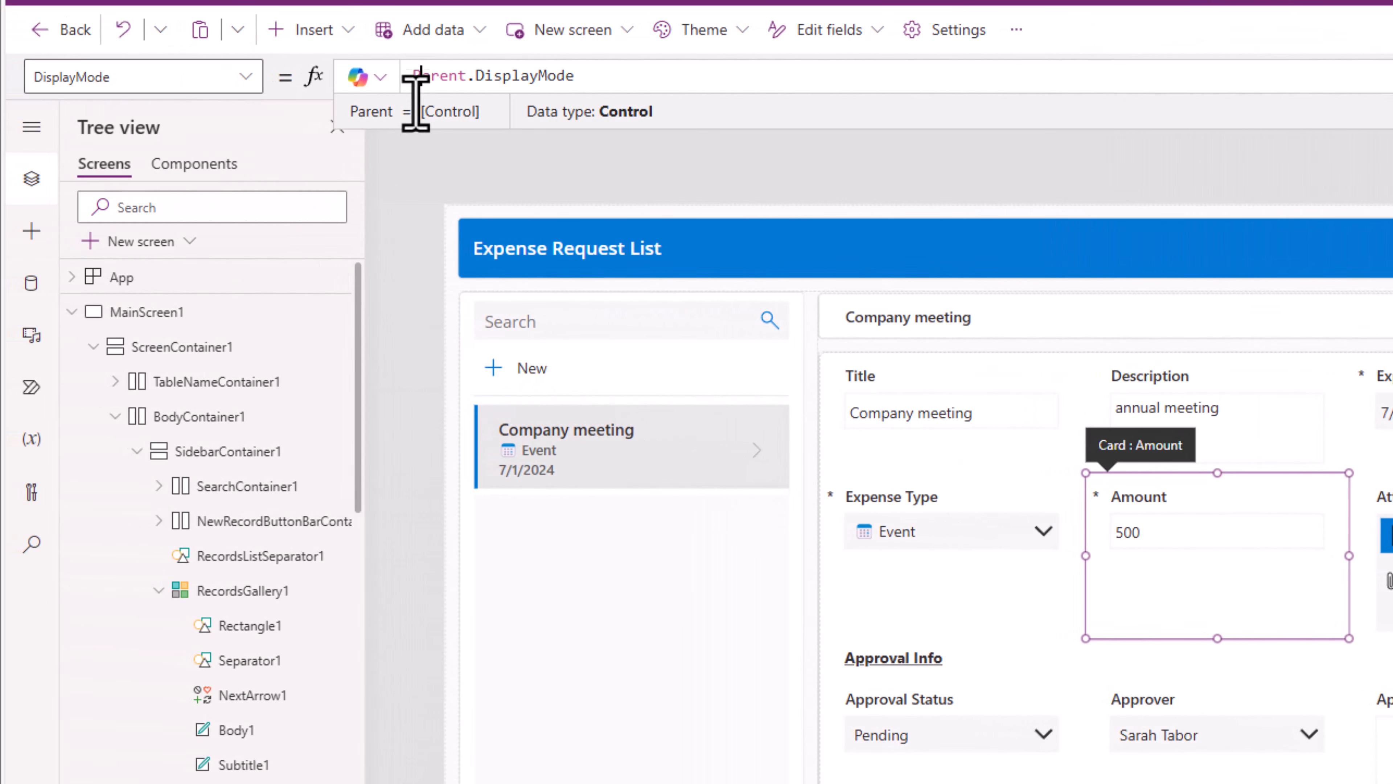
text(If(Form1. )
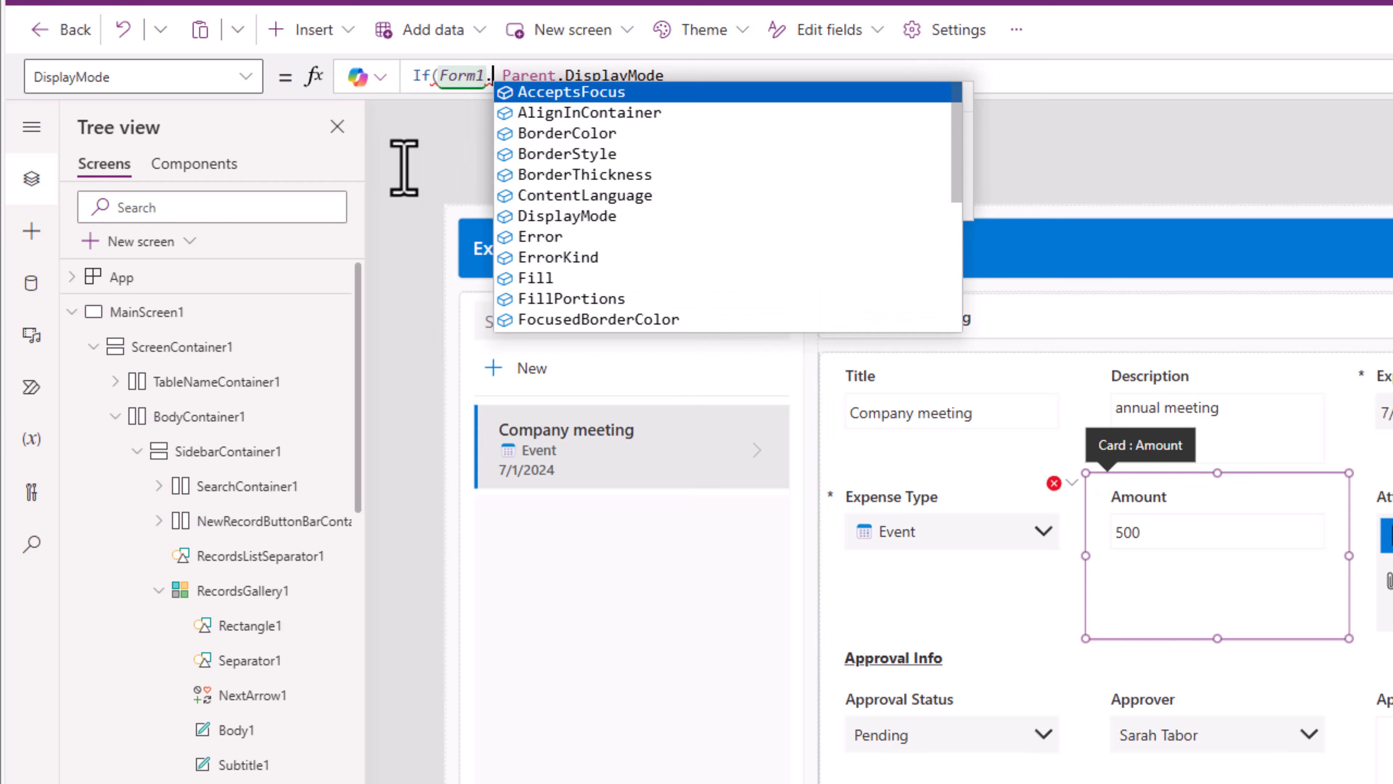
text(mo)
key(Tab)
text(= form)
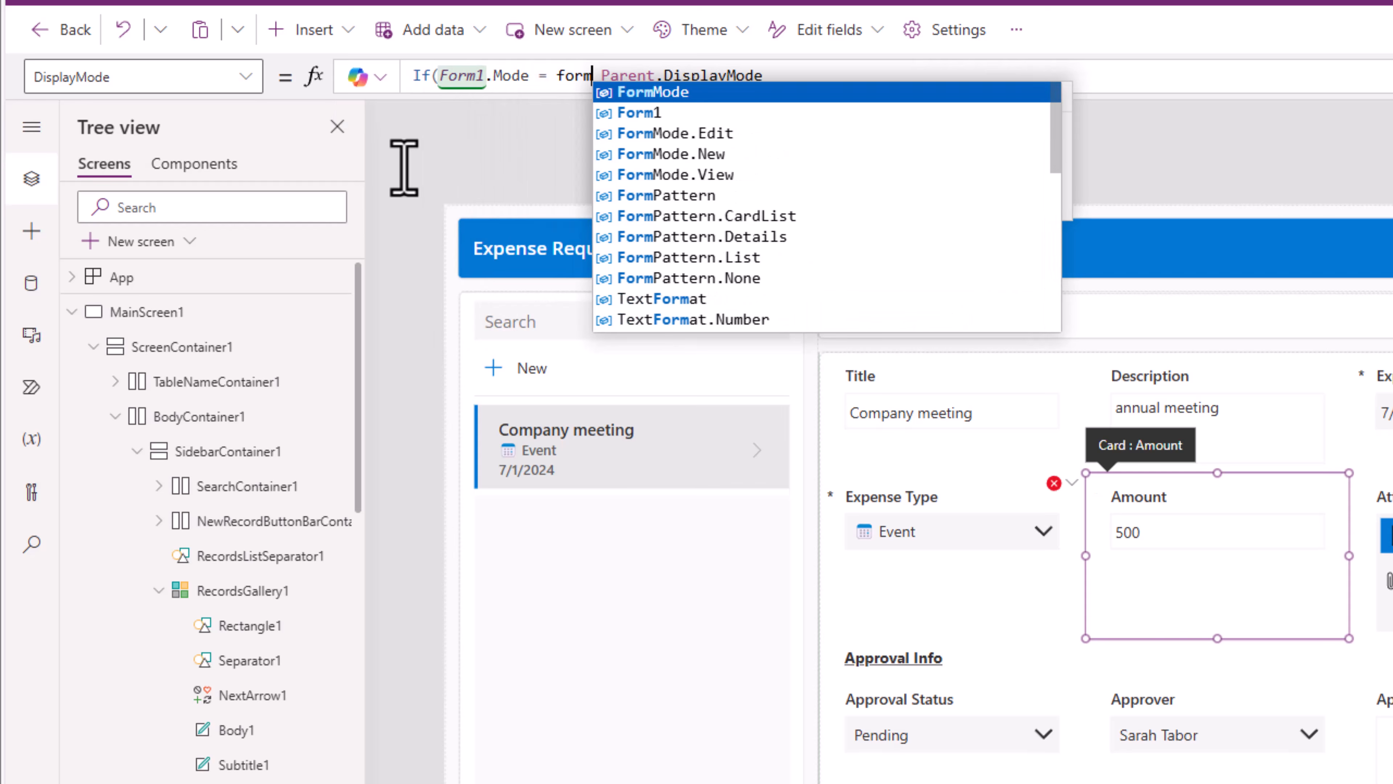
key(Down)
key(Tab)
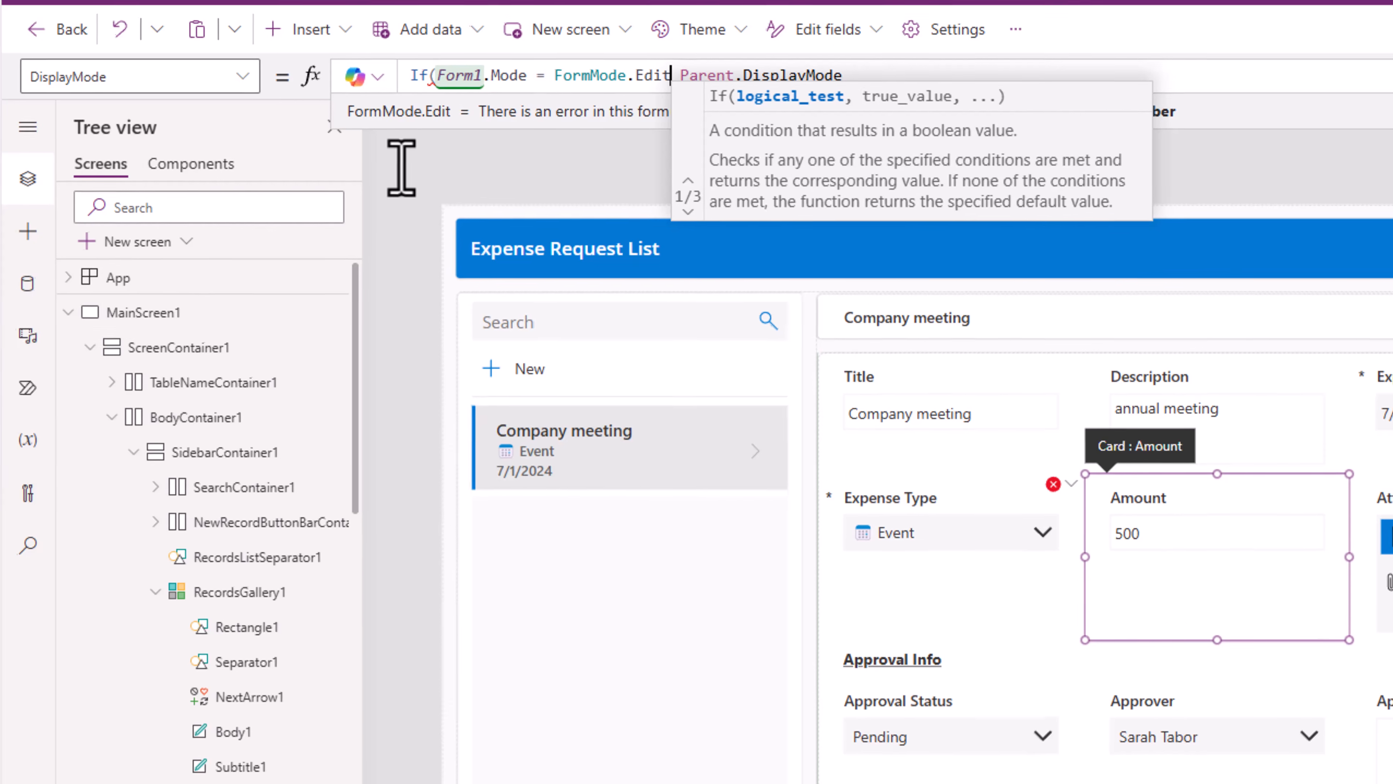
Complete the Amount card's DisplayMode formula with DisplayMode.View as the true result and Parent.DisplayMode as the fallback.
text(,displ)
key(Down)
key(Down)
key(Down)
key(Tab)
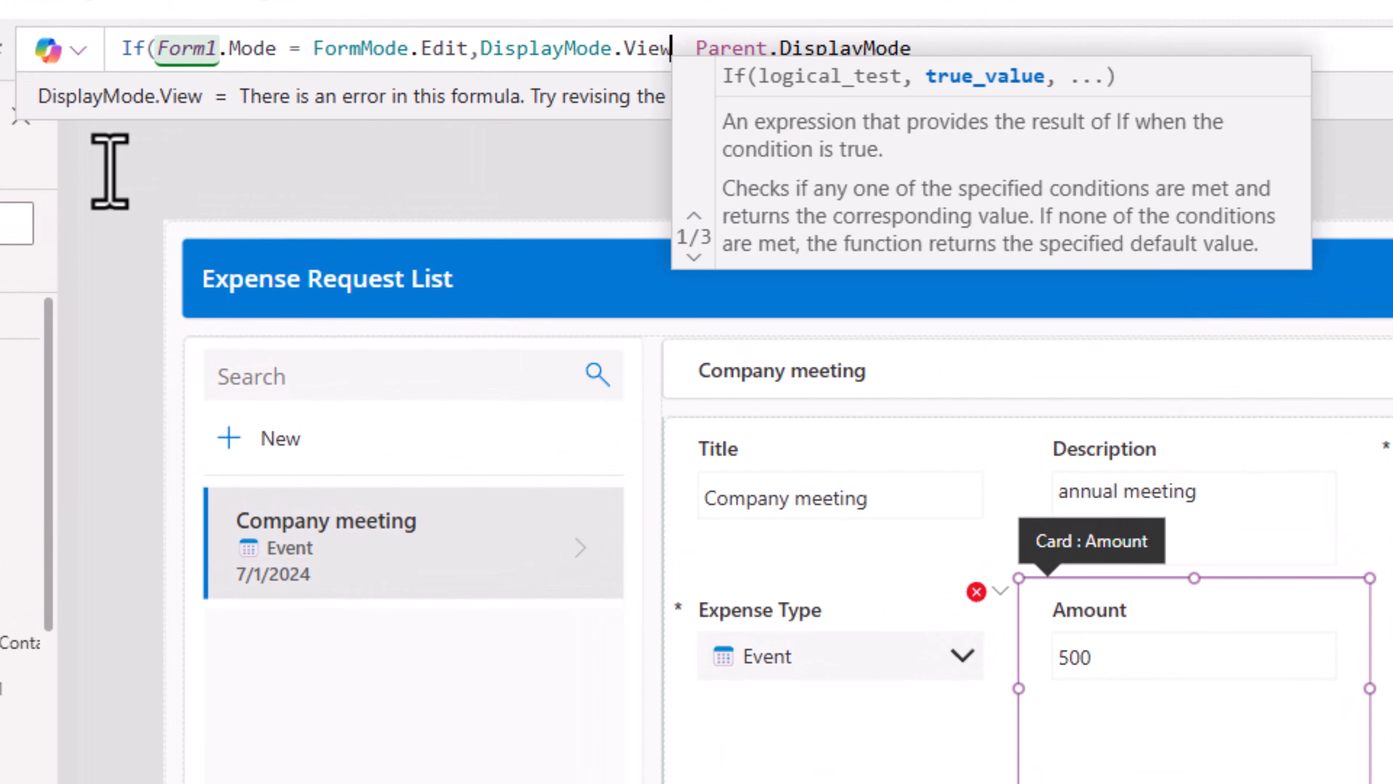
text(,)
key(End)
text())
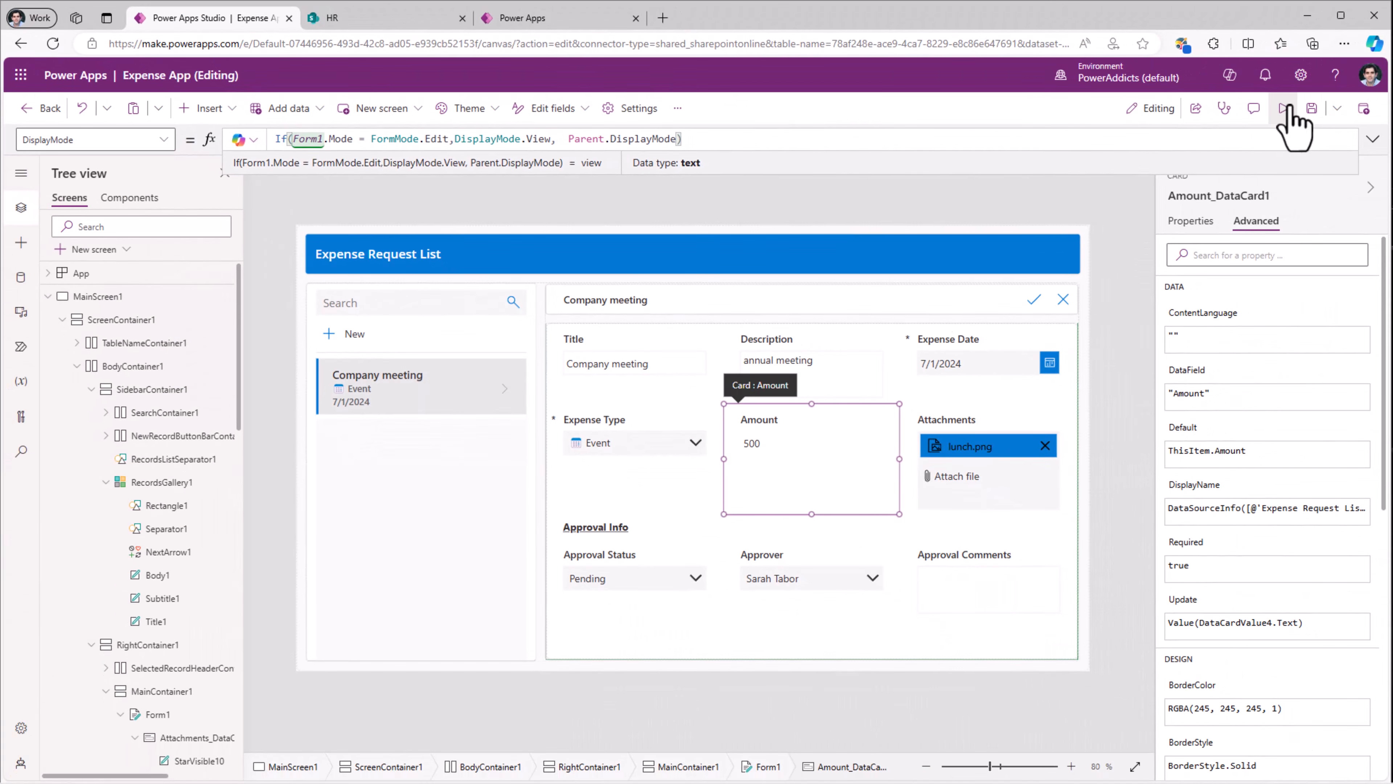
Preview the app and try the Approved and Rejected choices for the expense's Approval Status.
click(1300, 130)
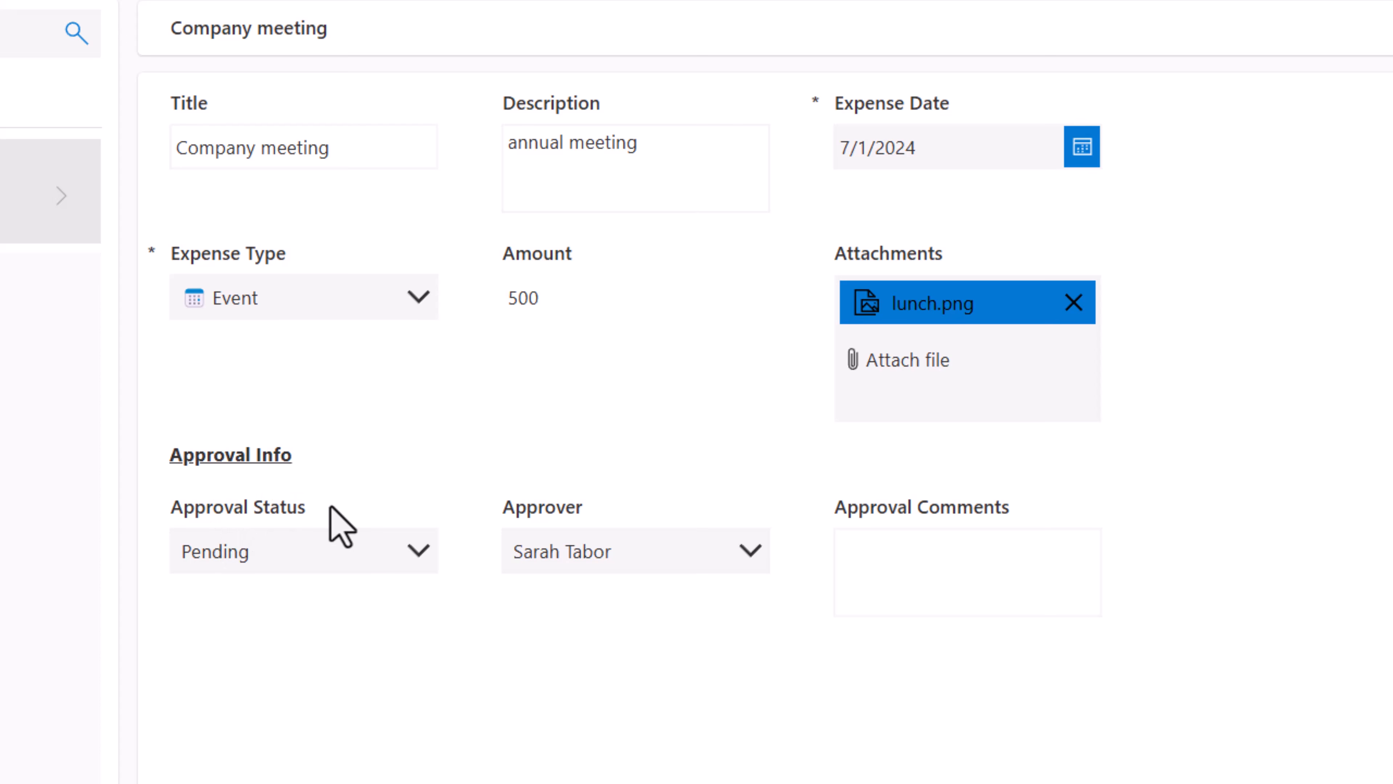
click(375, 569)
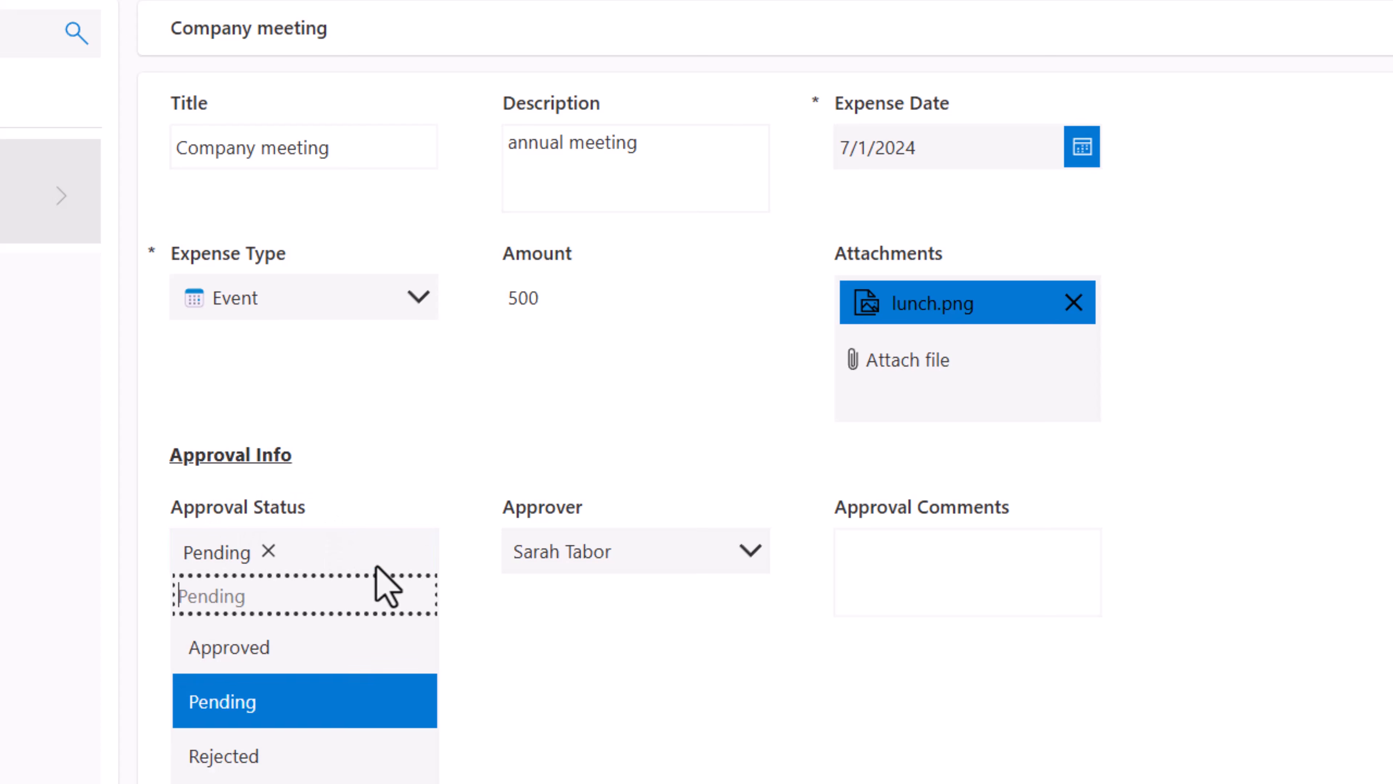
click(277, 651)
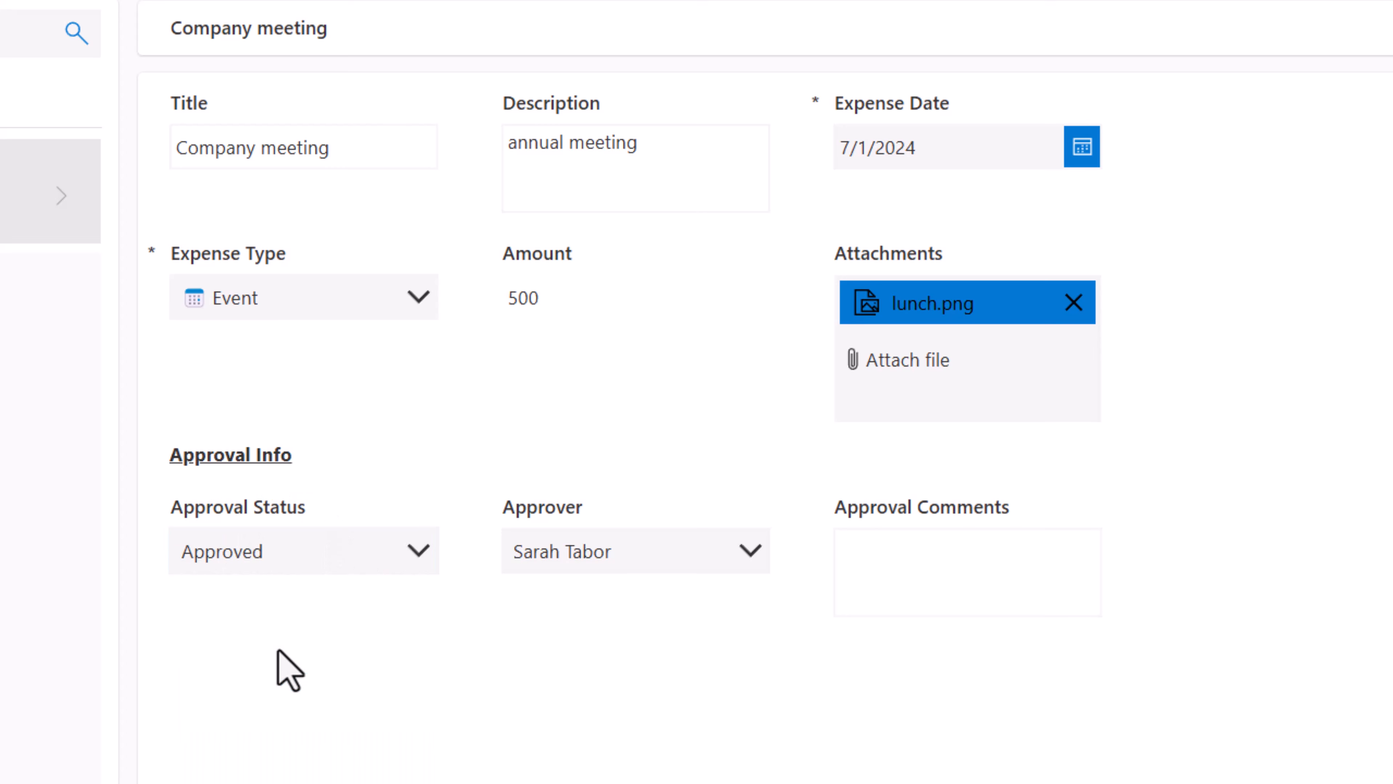
click(432, 550)
click(320, 752)
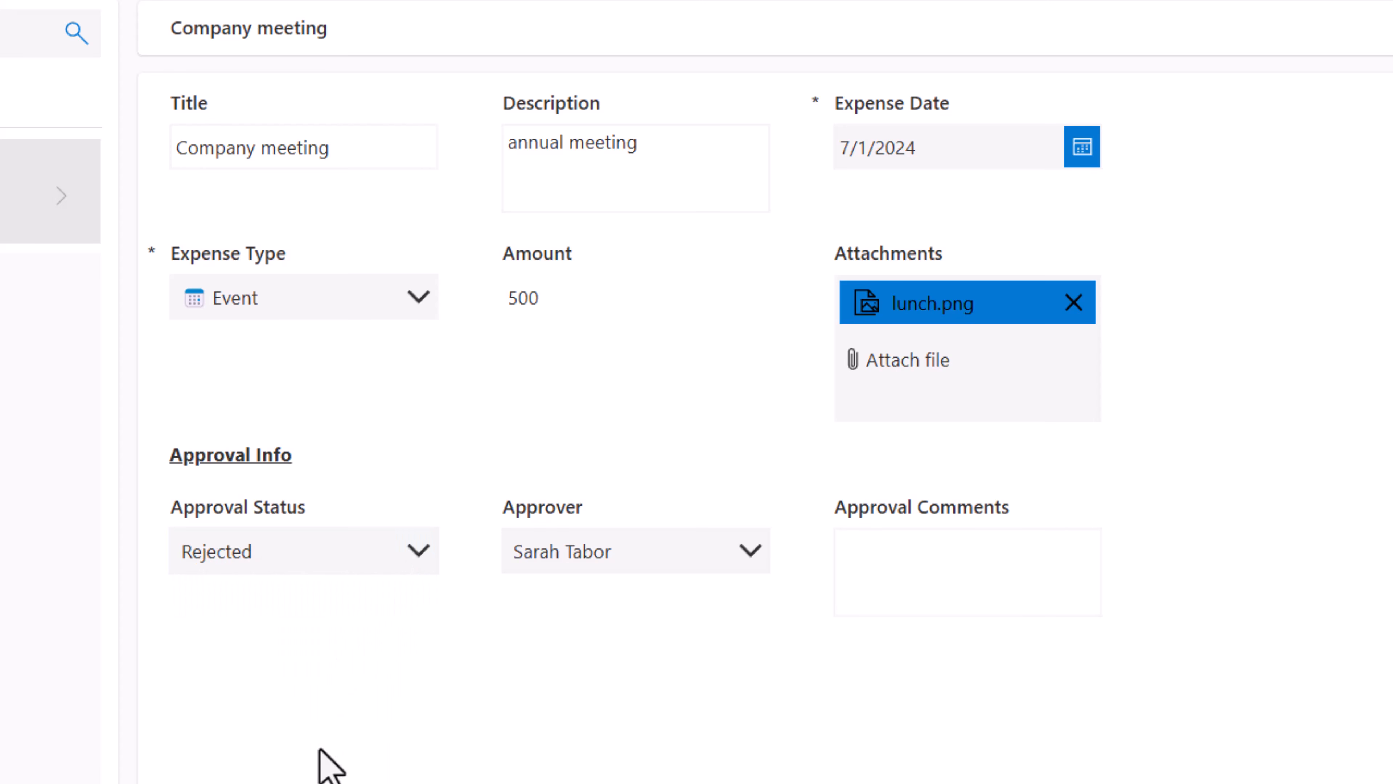
Clear the Approval Status selection in the previewed form and set it back to Pending.
click(397, 564)
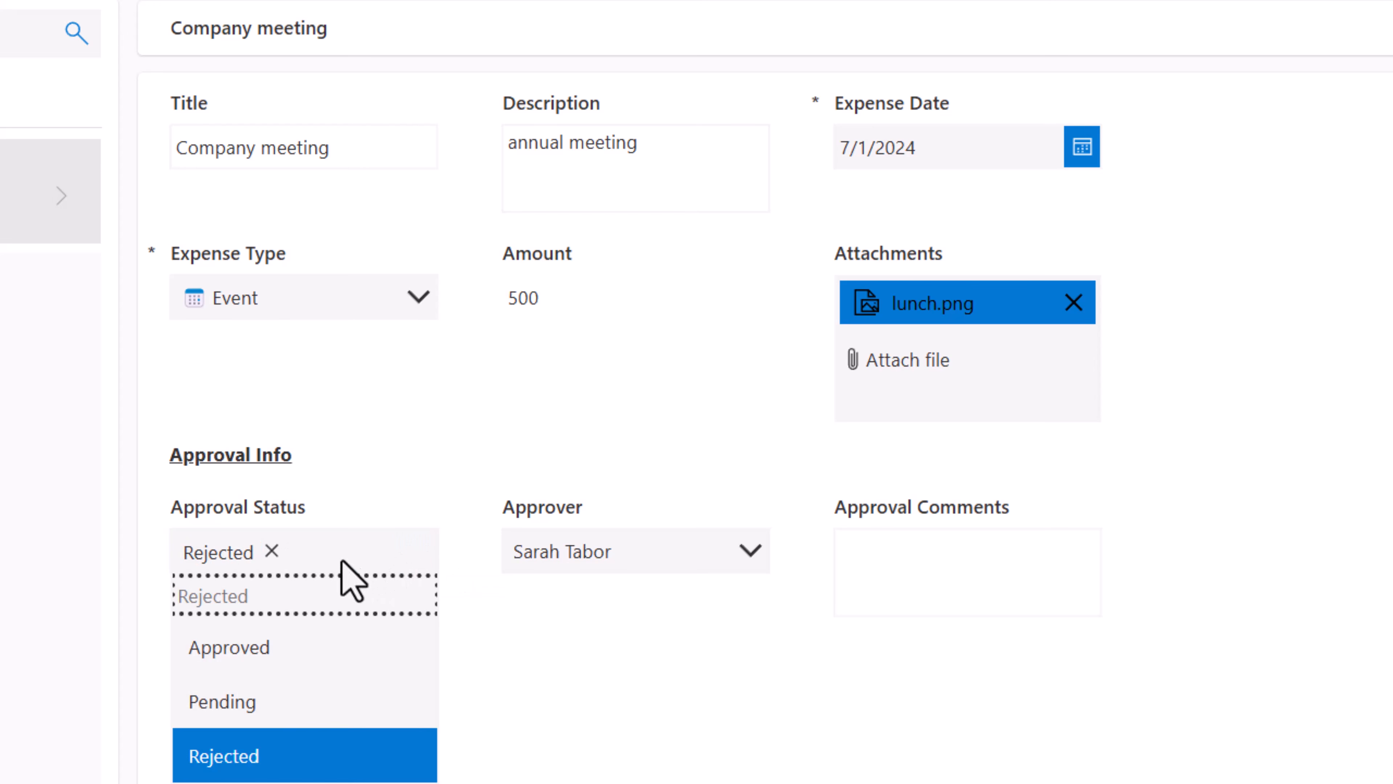
click(270, 551)
click(478, 713)
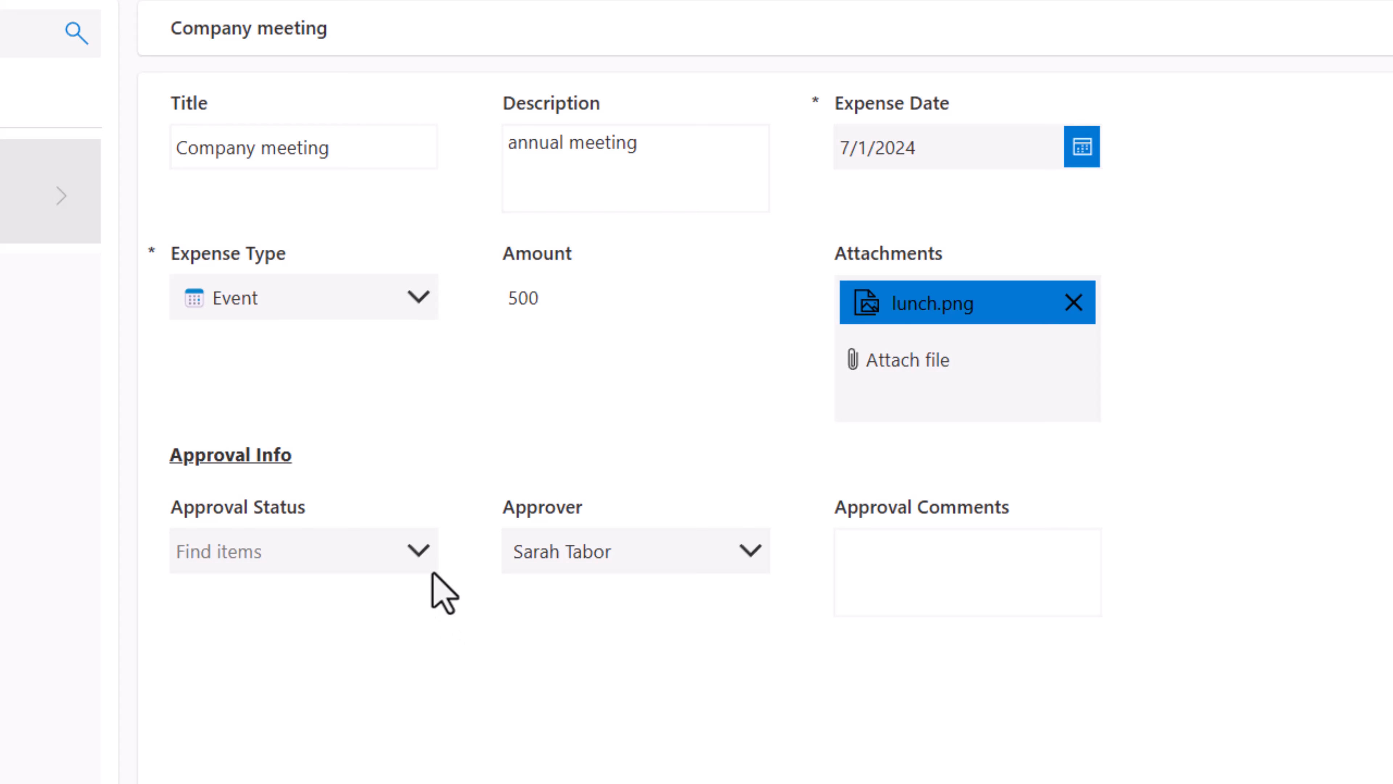
click(407, 562)
click(299, 659)
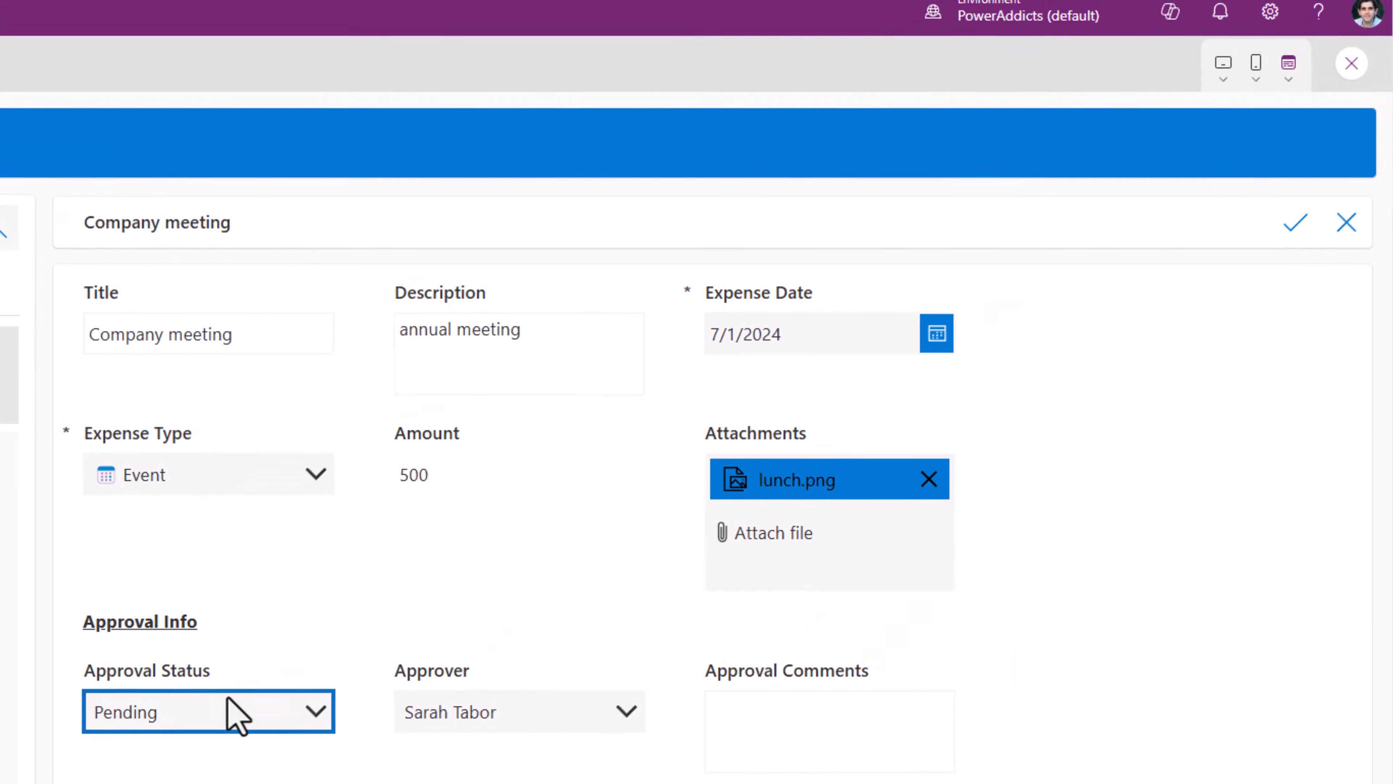
Leave the preview and set the Approval Status card's Required property to Form1.Mode = FormMode.Edit.
key(Escape)
click(284, 702)
scroll(1197, 269, down, 1)
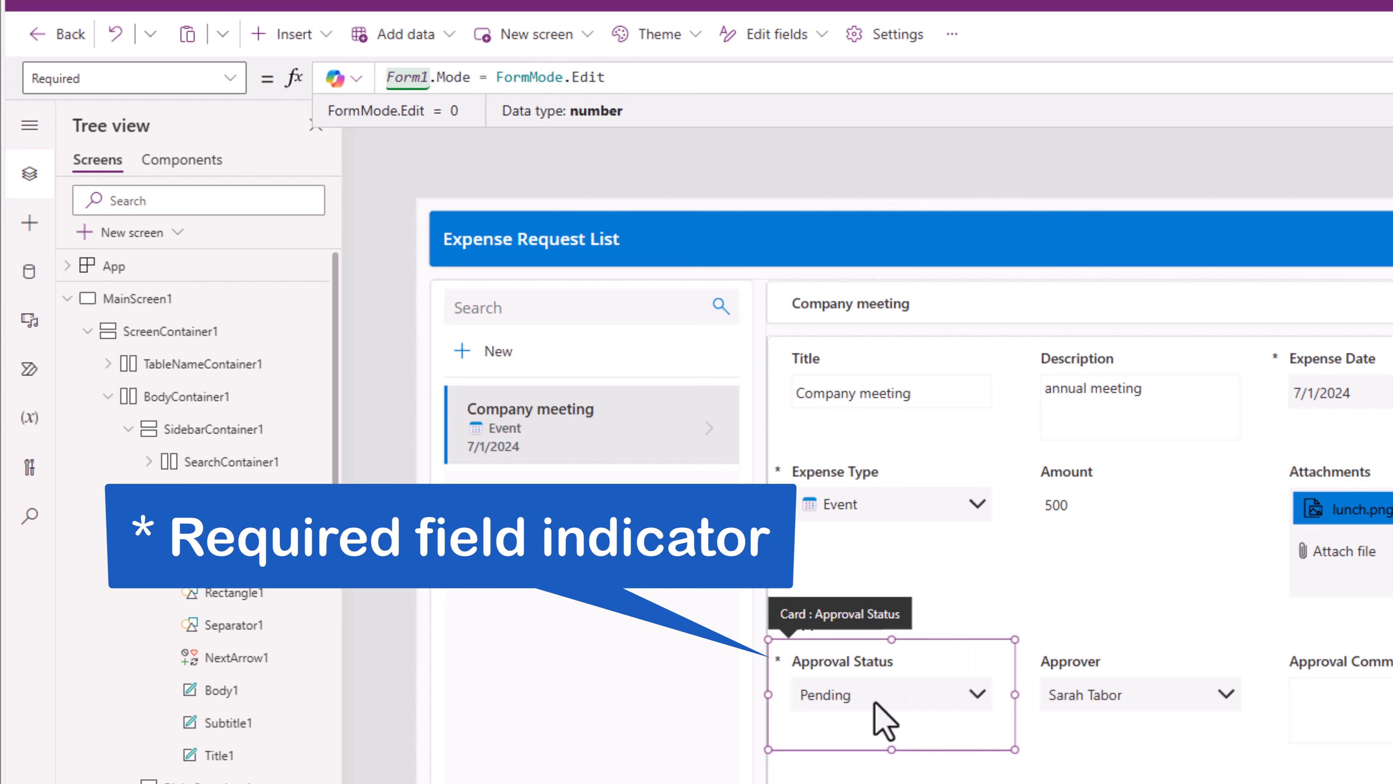
Set the Approval Comments card's Required property to Form1.Mode = FormMode.Edit.
click(1335, 706)
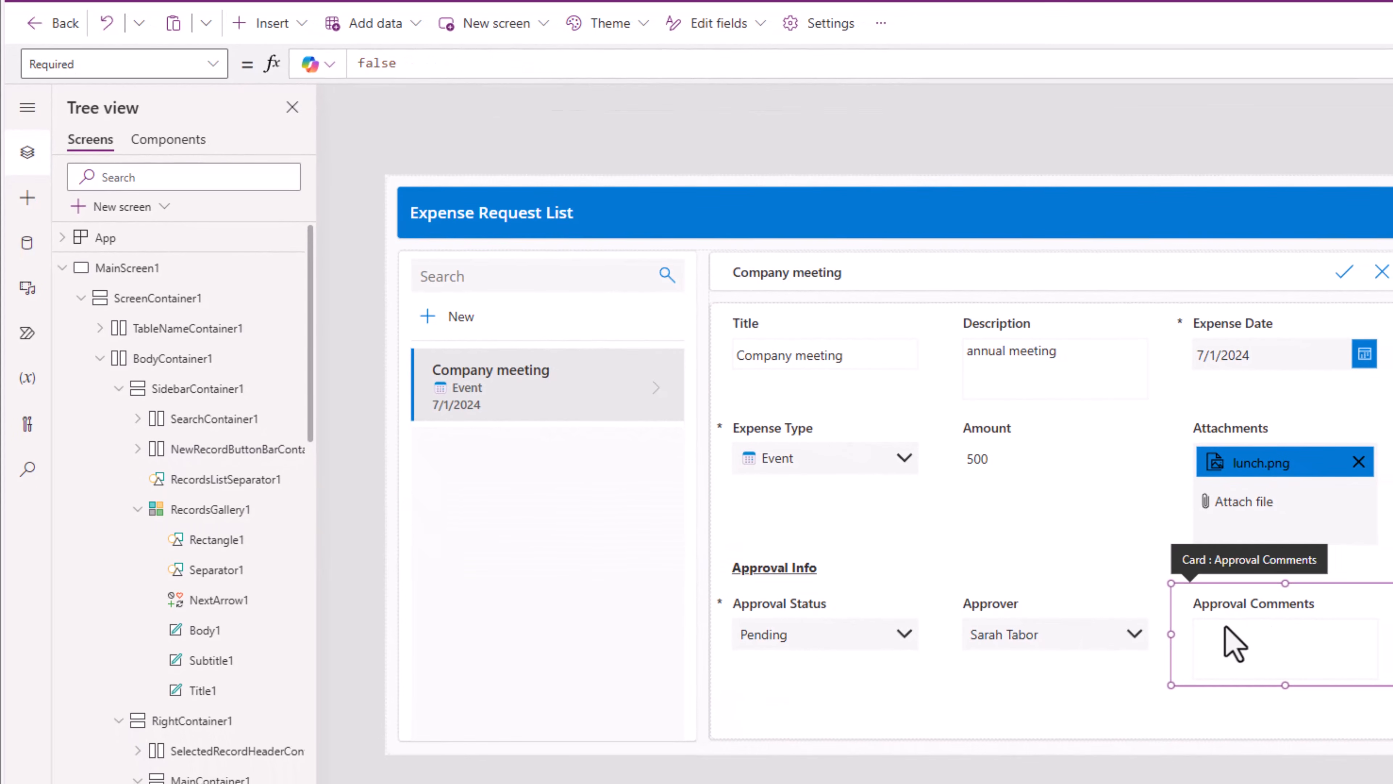
double_click(395, 65)
text(Form1.Mode = FormMode.Edit)
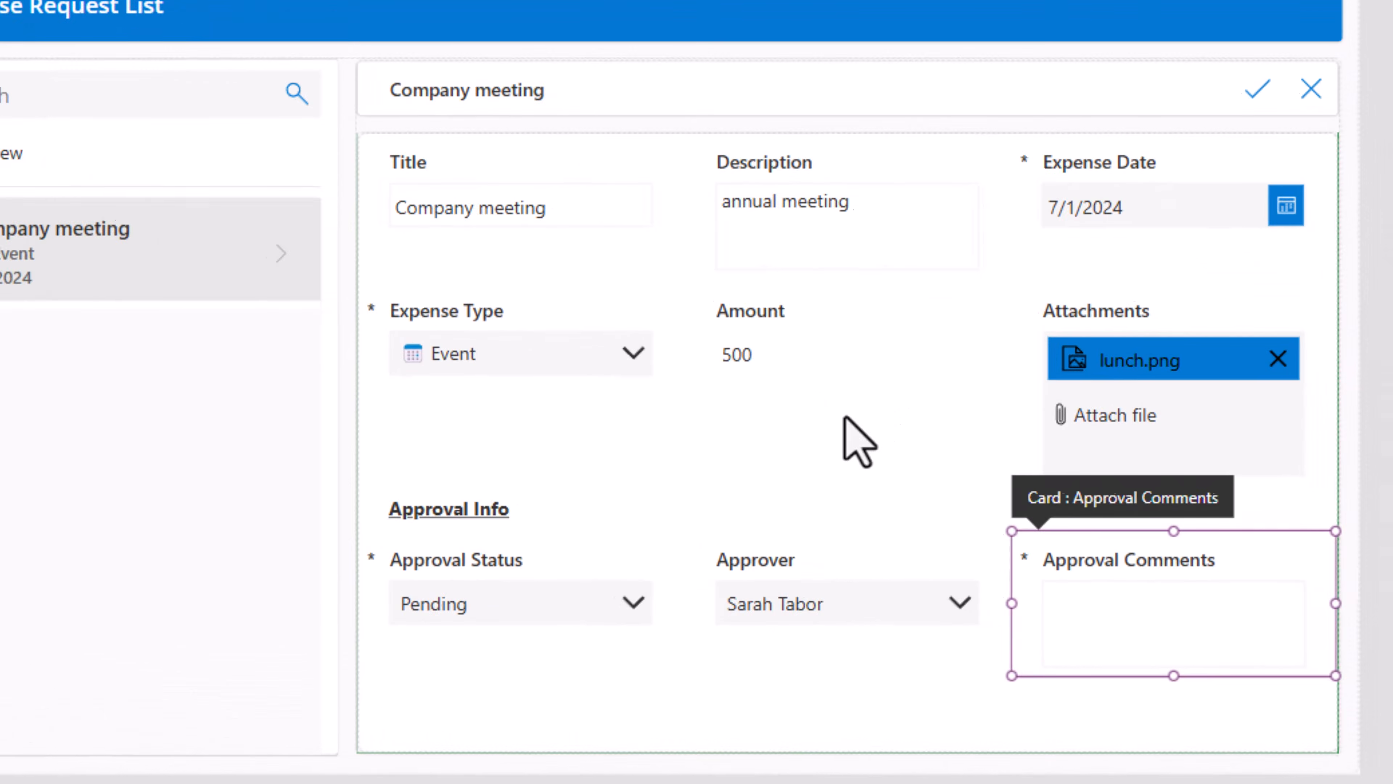
Copy the control name of the Approval Status card's combo box, DataCardValue6.
click(1040, 598)
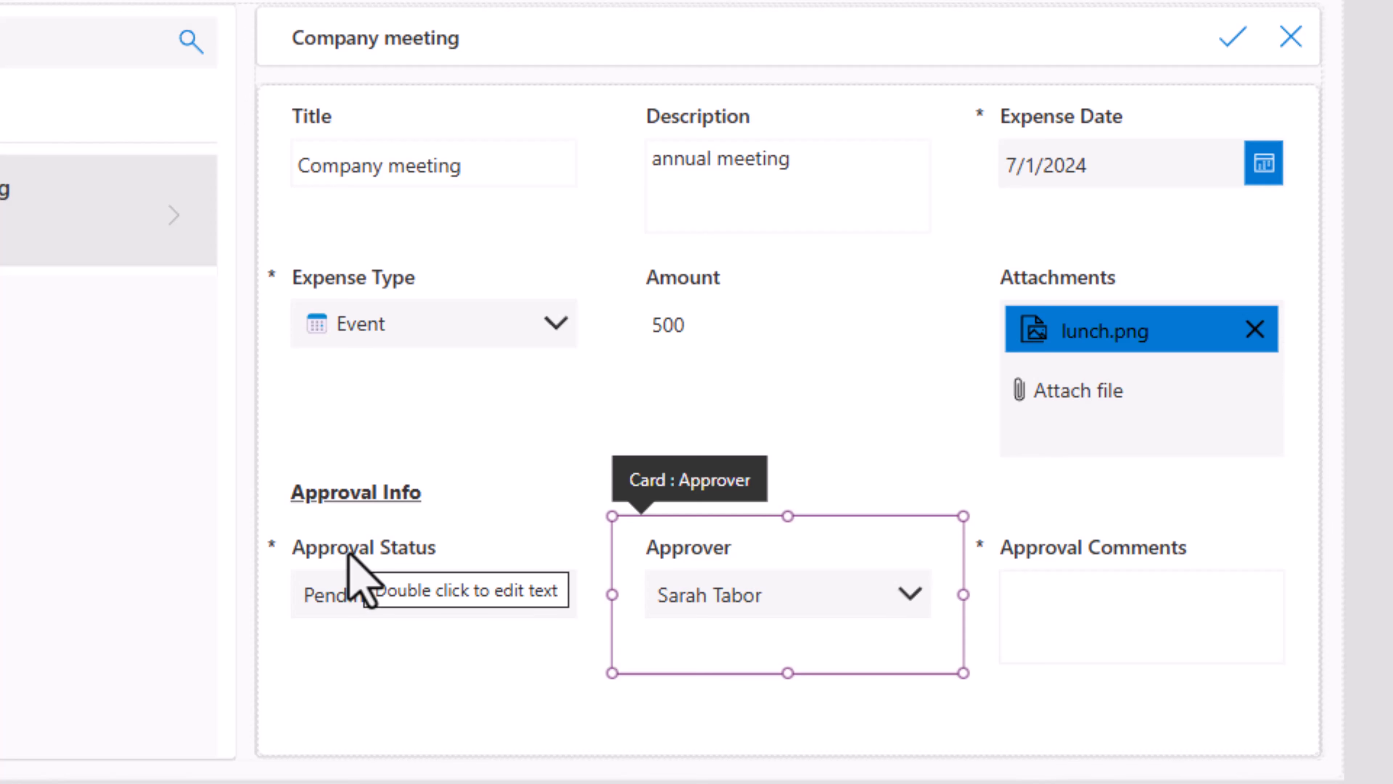
click(357, 604)
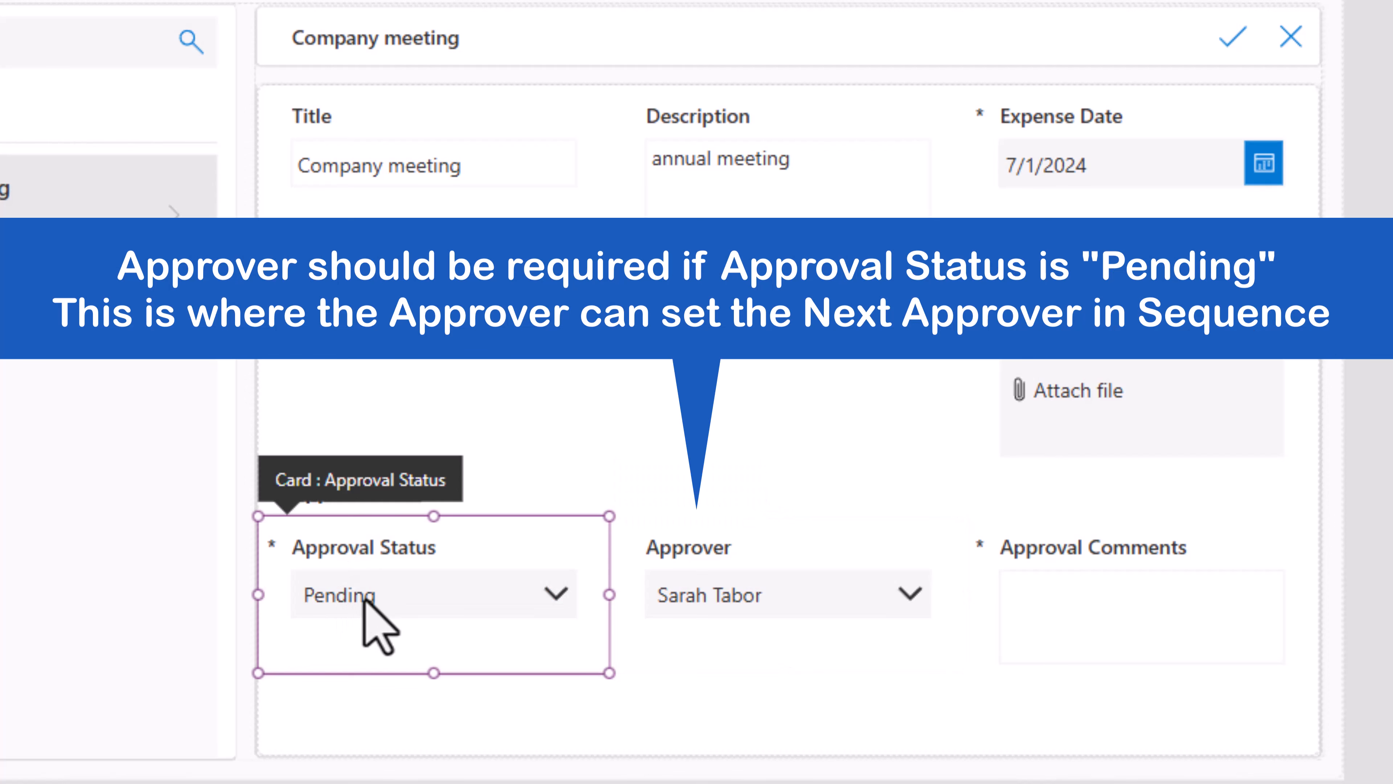
click(402, 586)
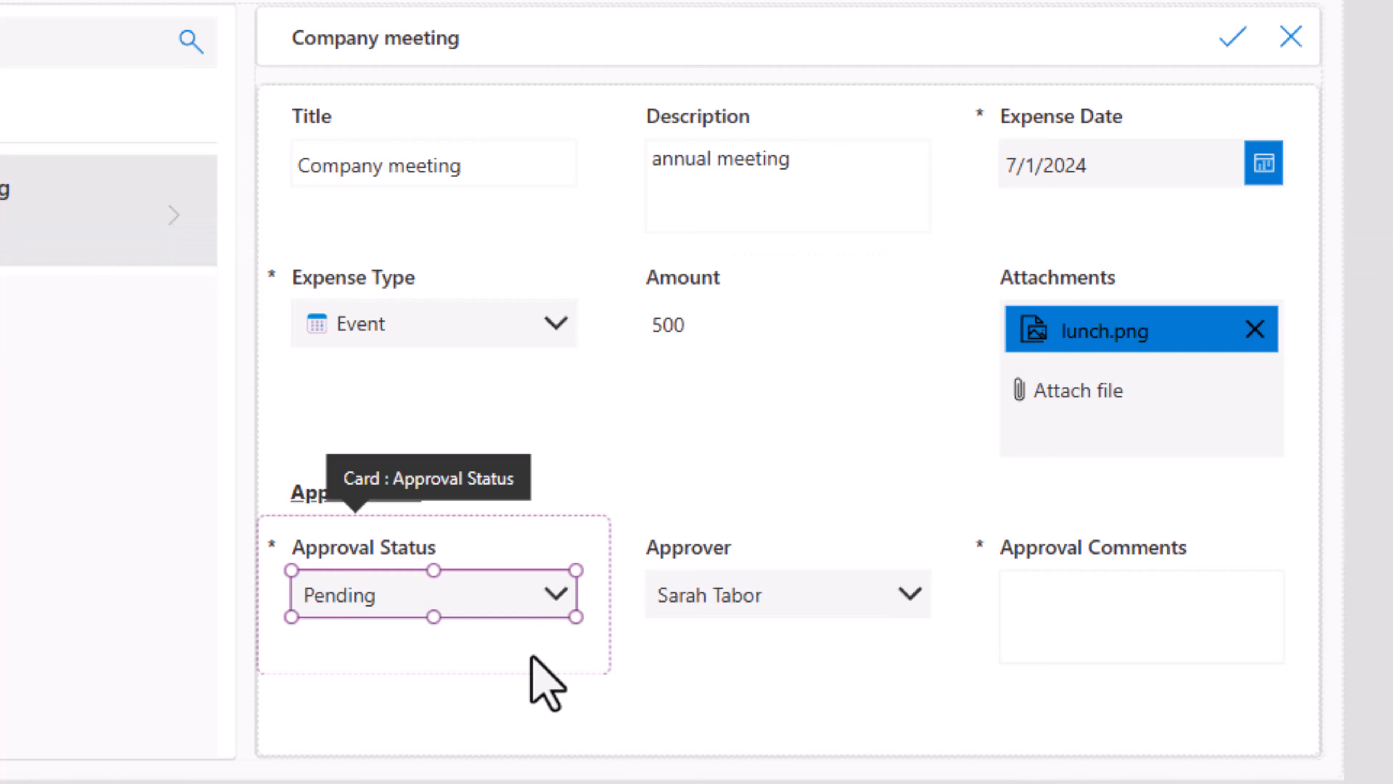
click(494, 592)
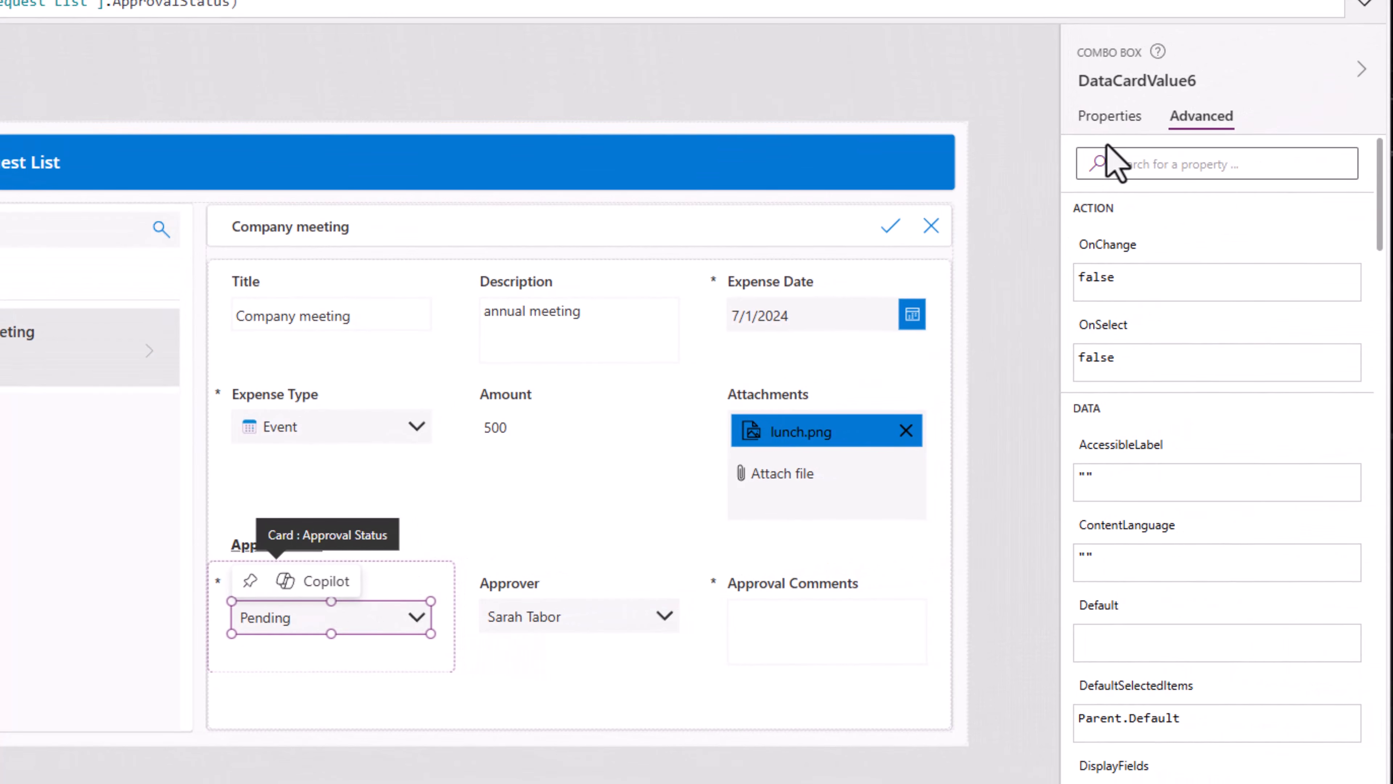
click(1136, 83)
key(ctrl+c)
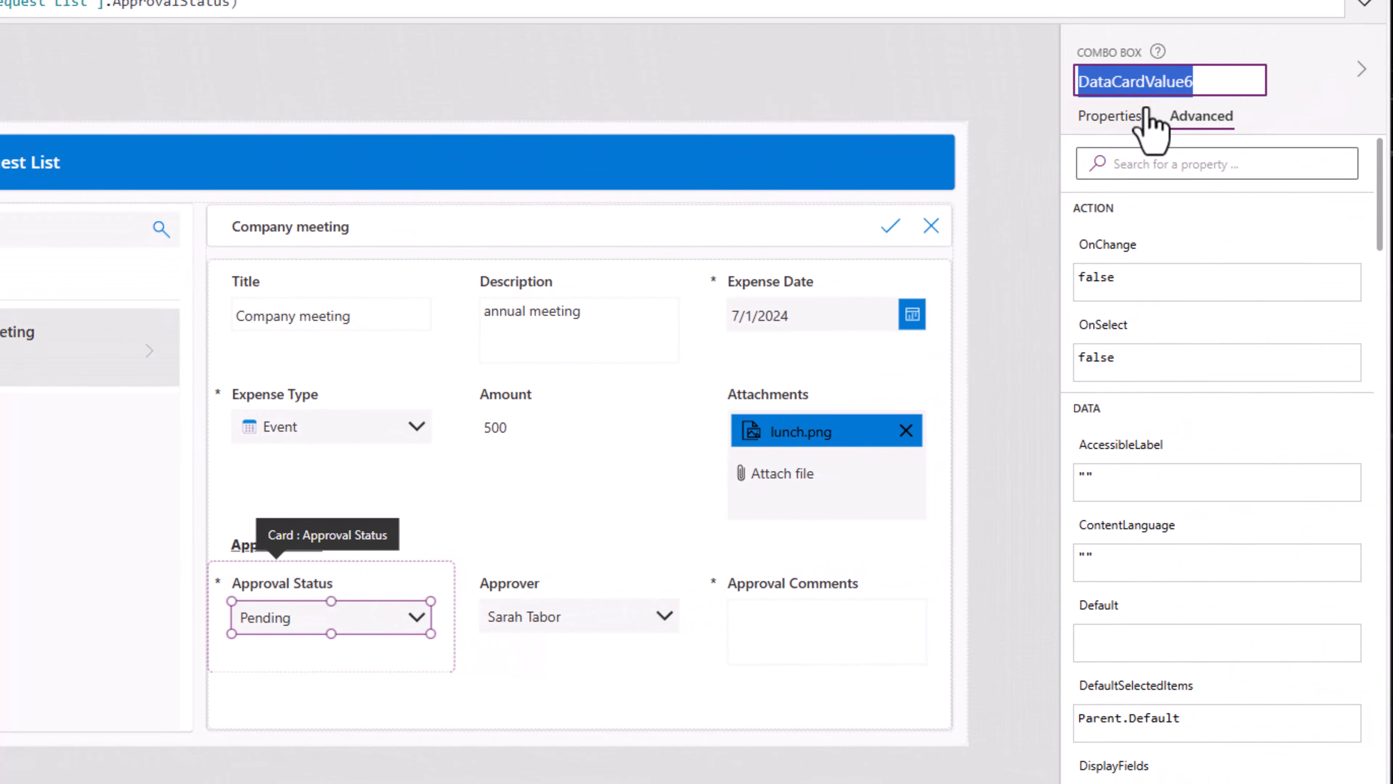
Set the Approver card's Required property to DataCardValue6.Selected.Value ="Pending" && Form1.Mode = FormMode.Edit.
click(583, 593)
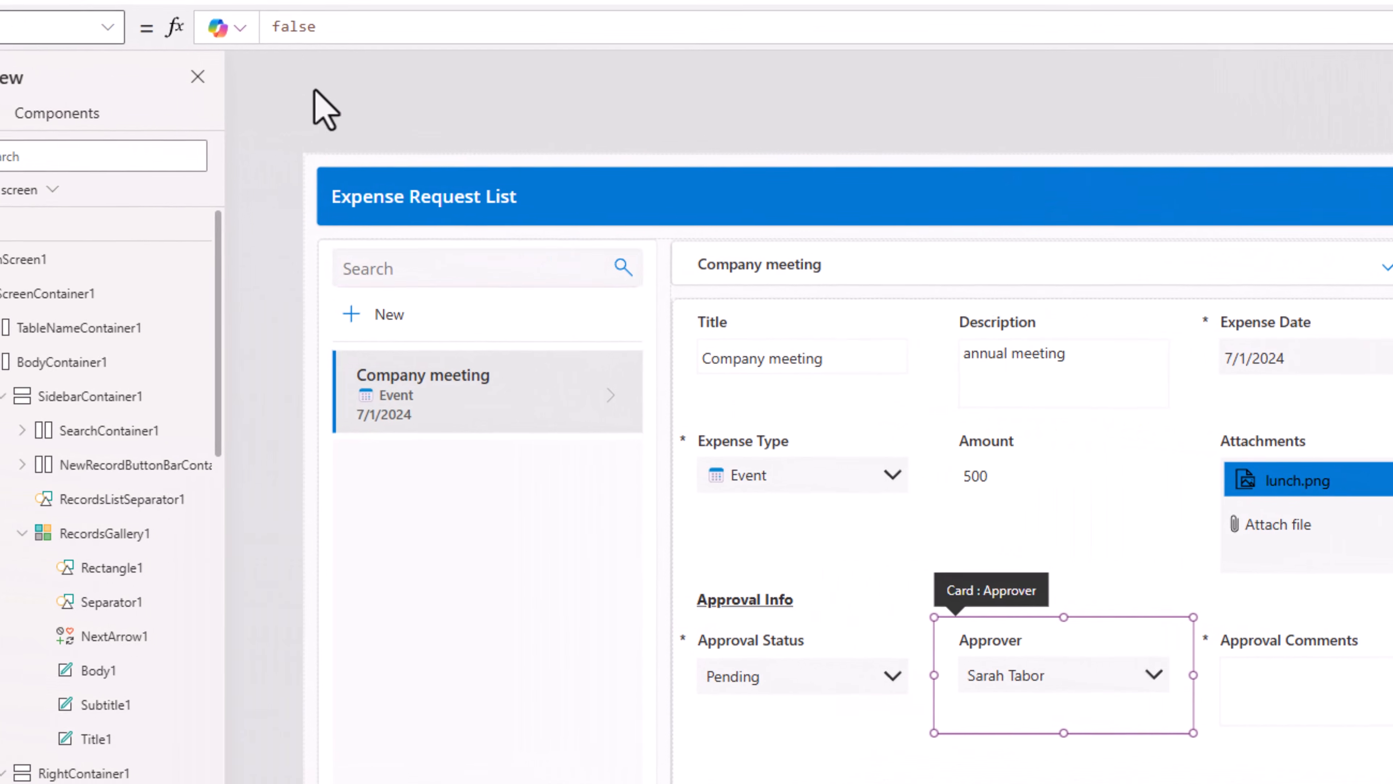
click(74, 15)
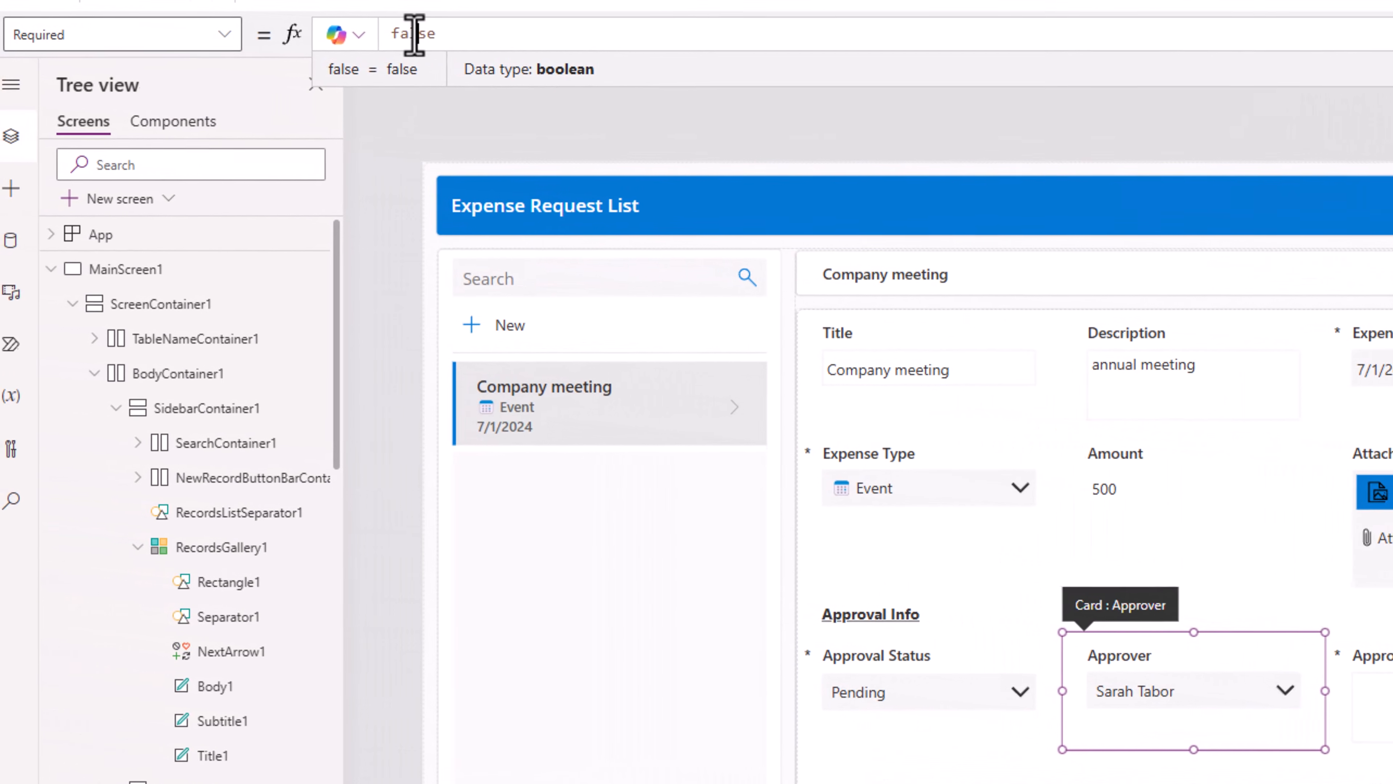
key(ctrl+a)
key(ctrl+v)
text(.se)
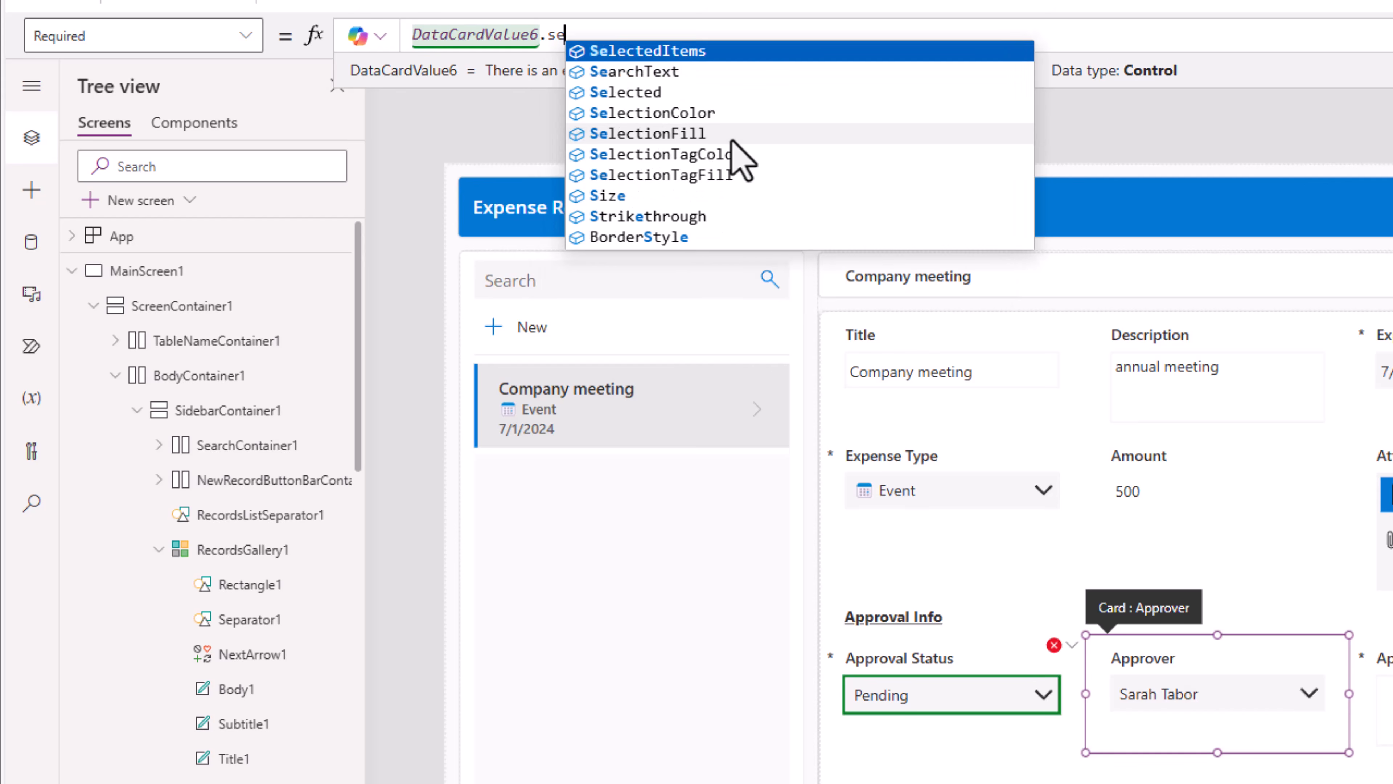
key(Down)
key(Down)
key(Tab)
text(.)
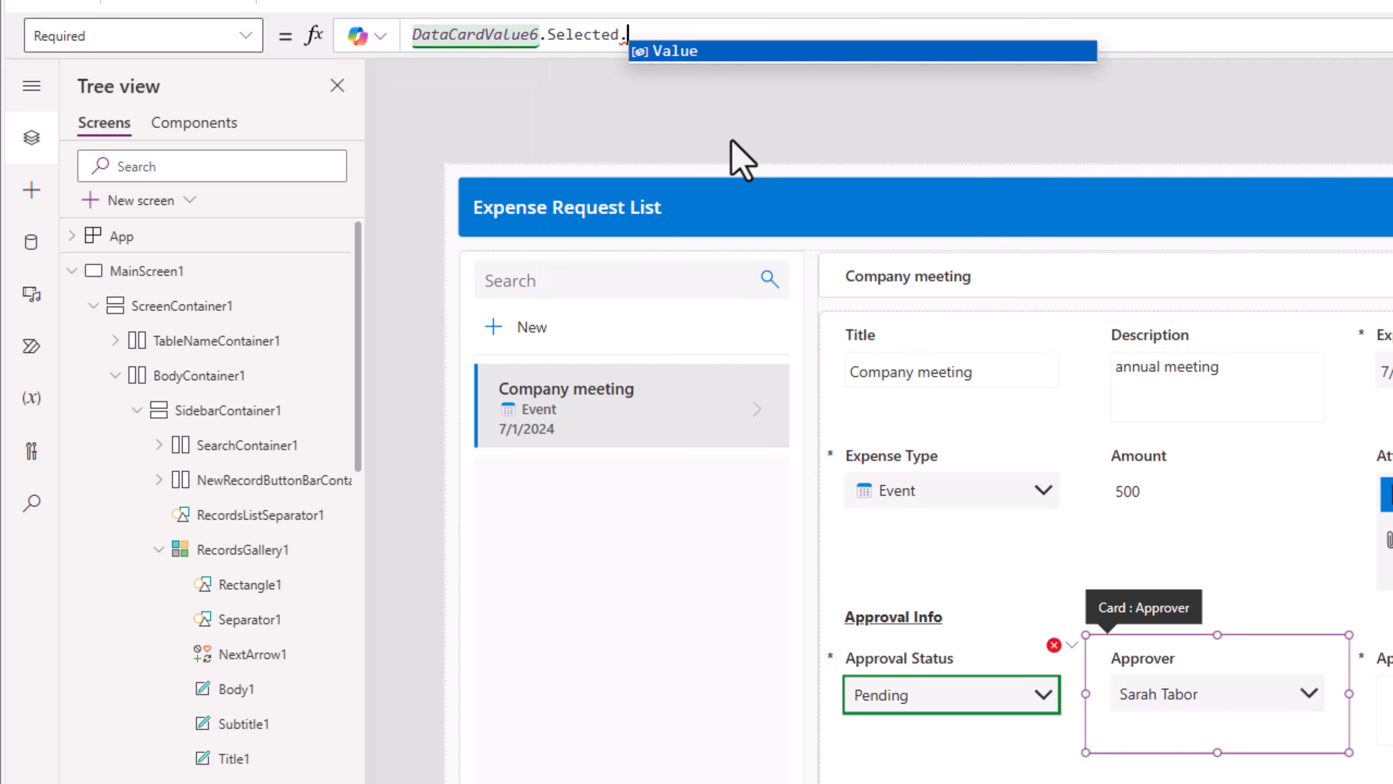
key(Tab)
text(="Pen)
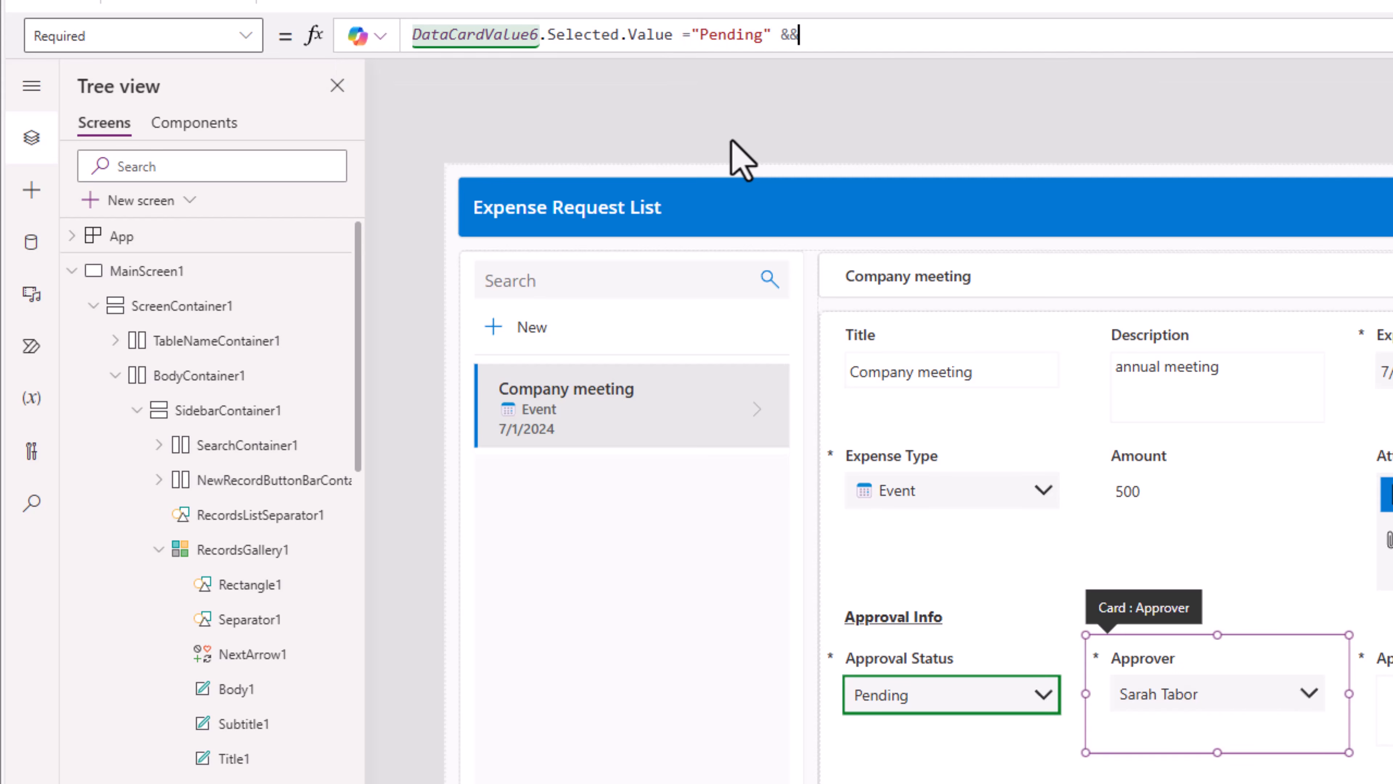
text(ding" &&)
text(Form1.Mode = FormMode.Edit)
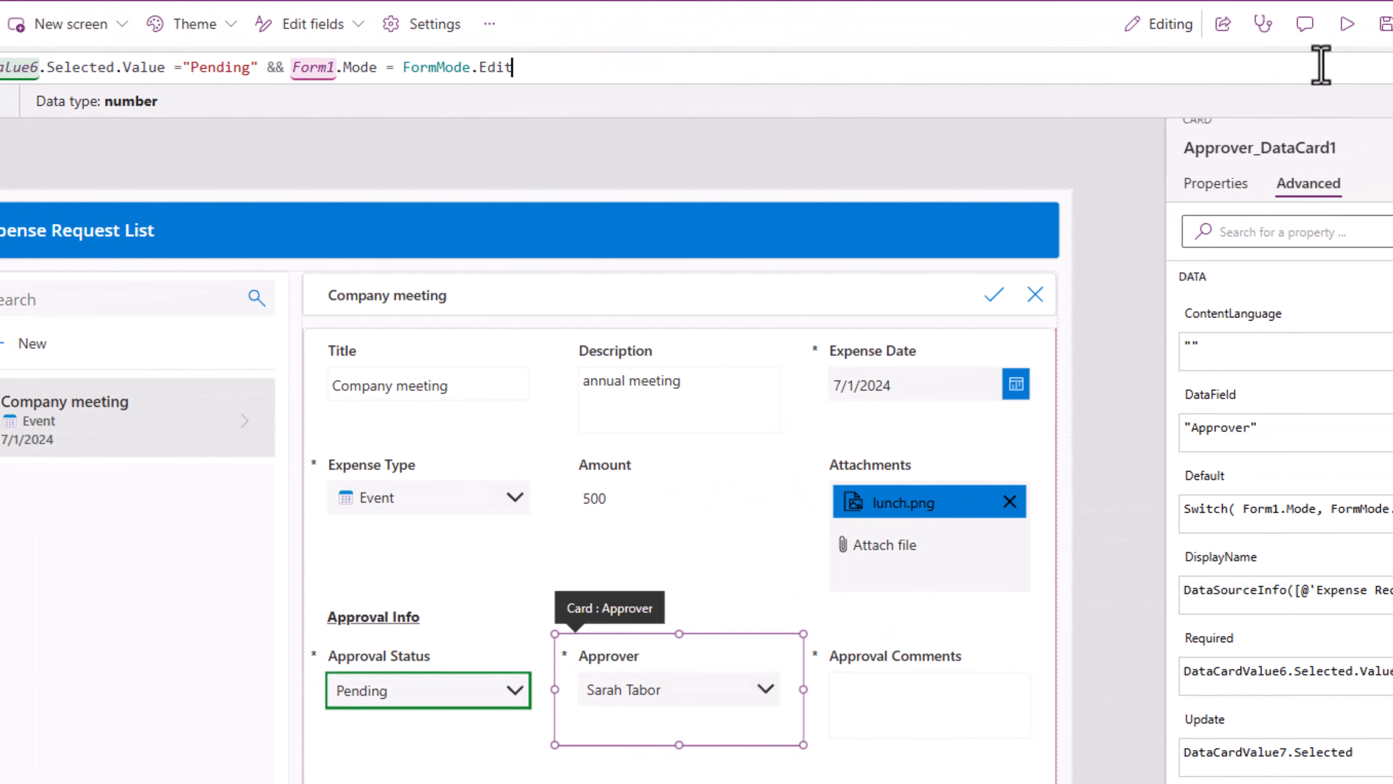
Preview the app and test the Approver requirement by switching Approval Status to Approved and back to Pending.
click(1236, 50)
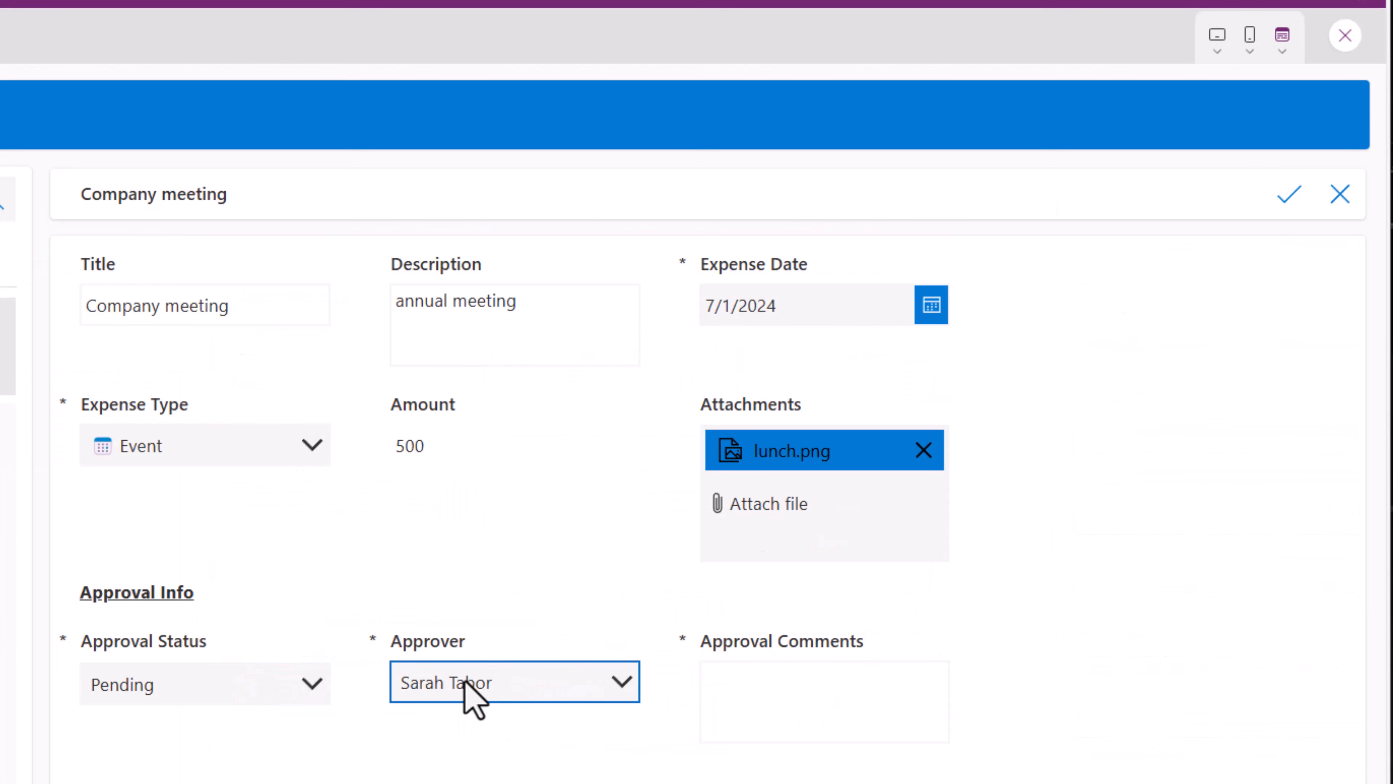
click(314, 684)
click(159, 774)
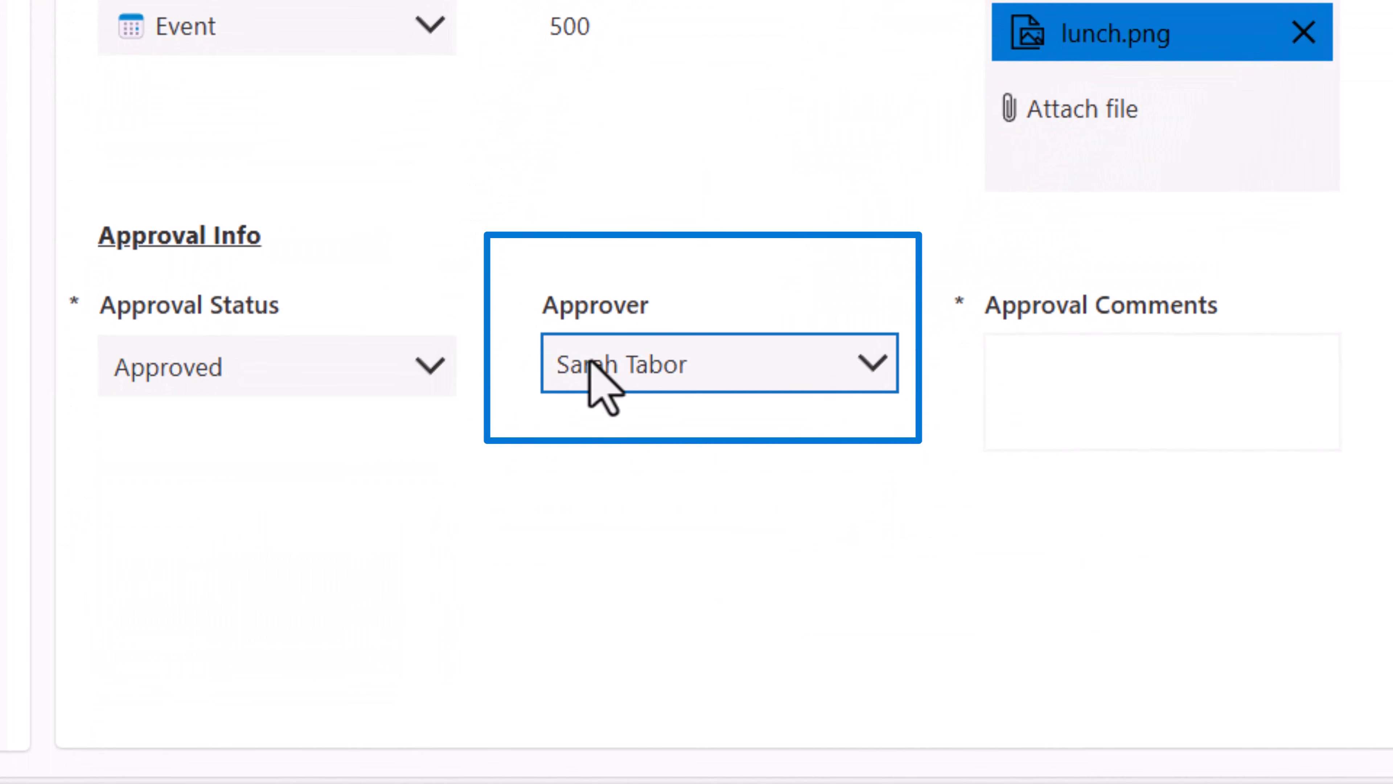
click(422, 367)
click(296, 566)
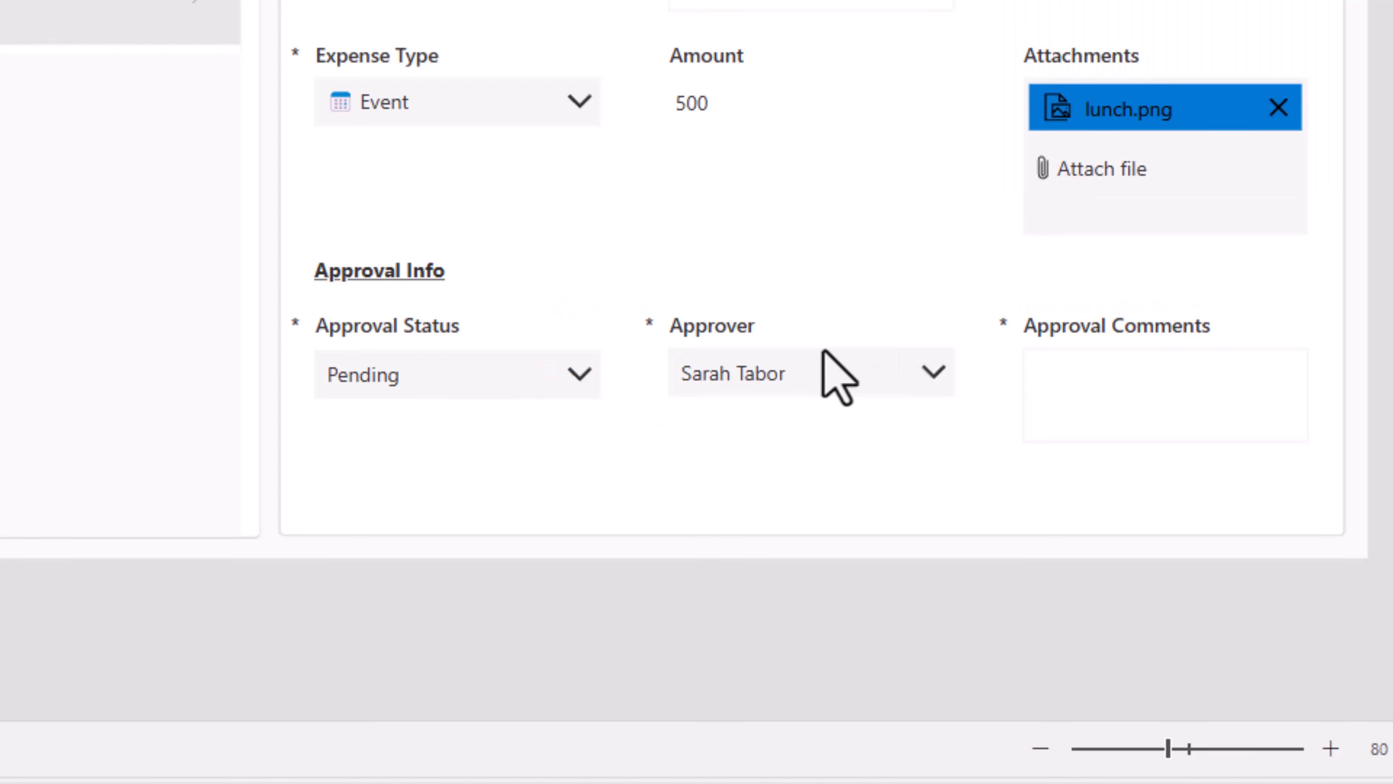
In the Approver card's Default formula, insert a FormMode.View case that returns ThisItem.Approver.
click(674, 336)
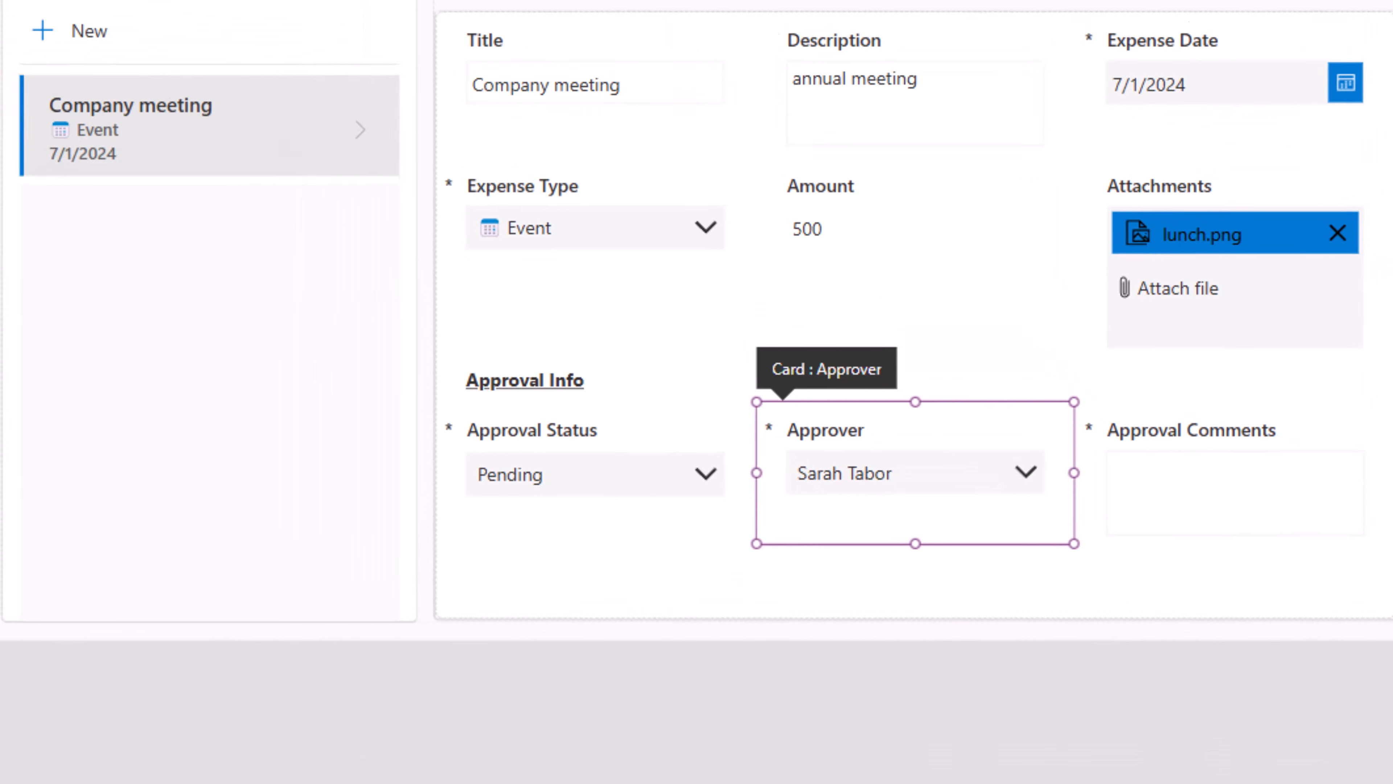
click(155, 56)
text(Default)
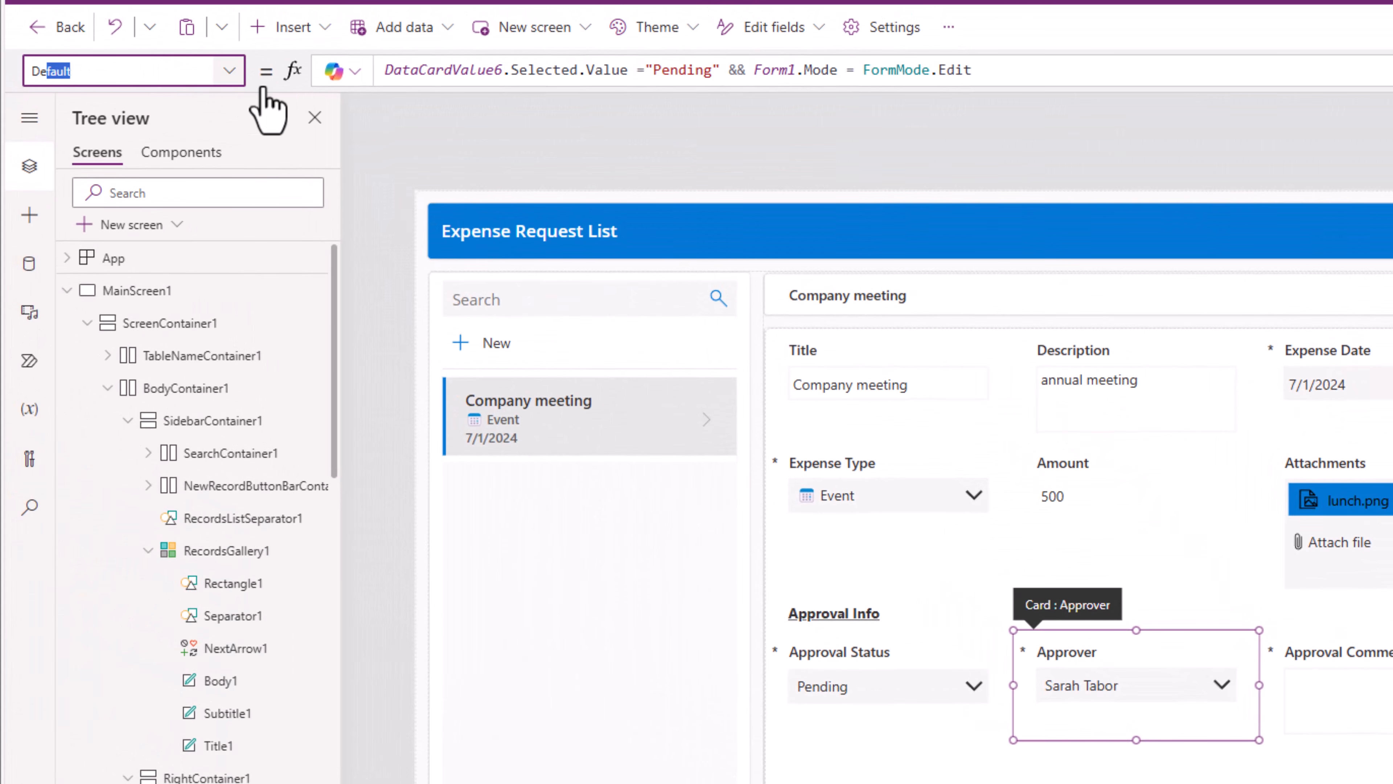
key(Return)
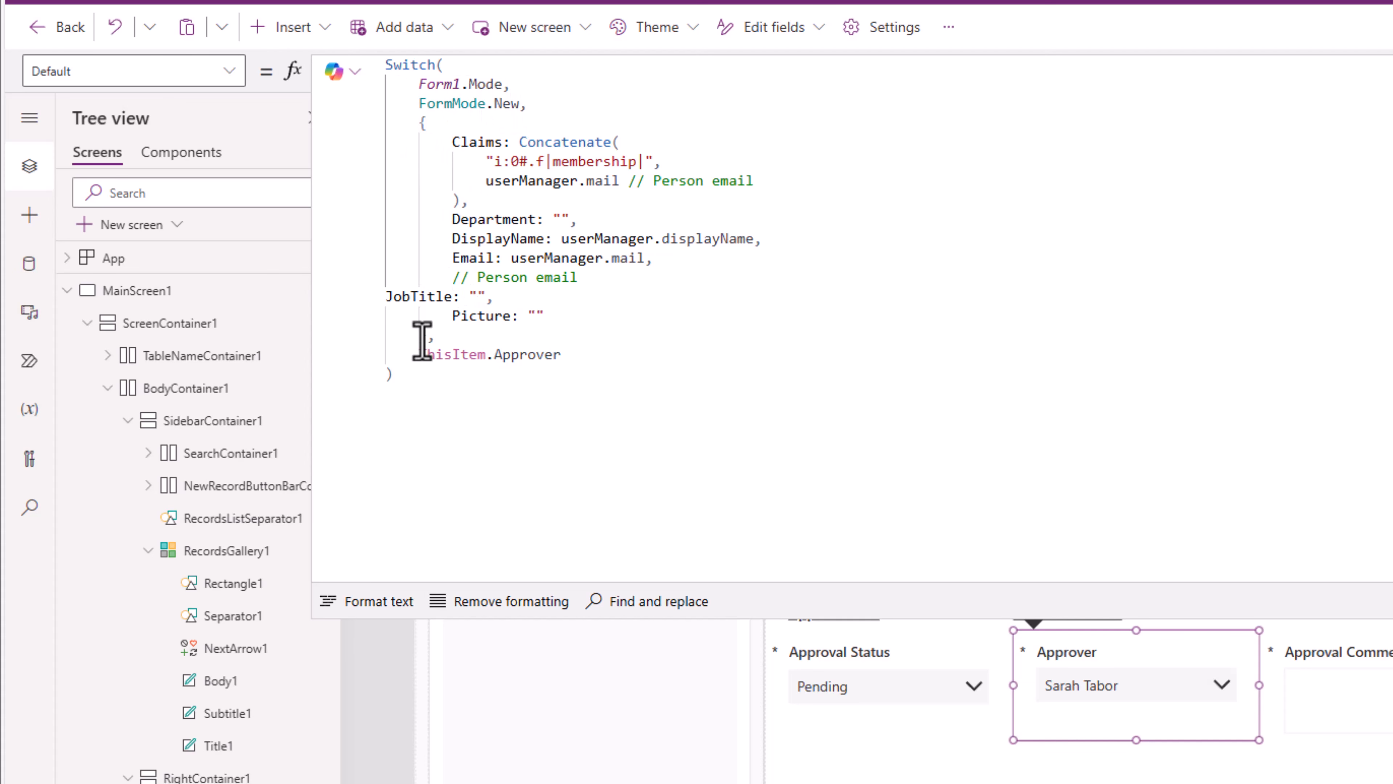
drag(420, 354, 562, 354)
click(533, 374)
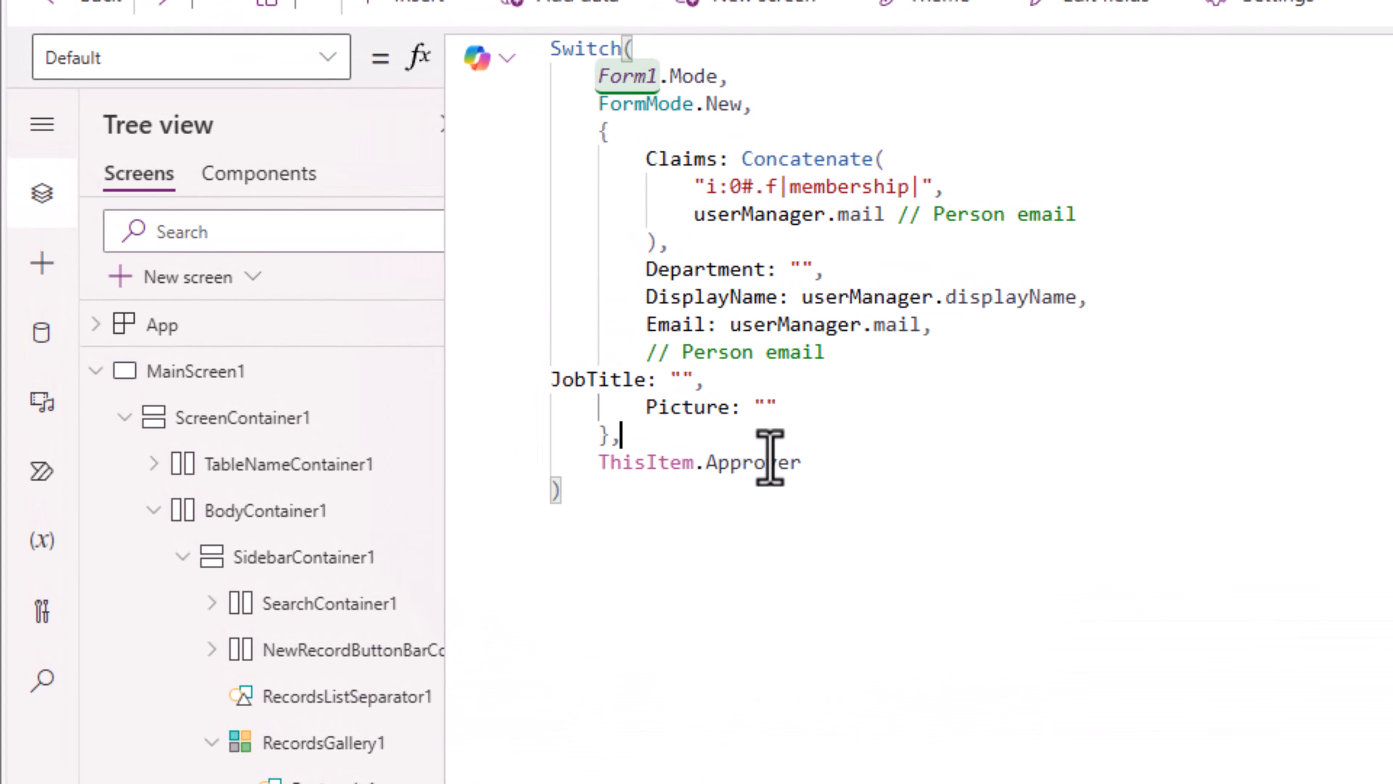
key(Return)
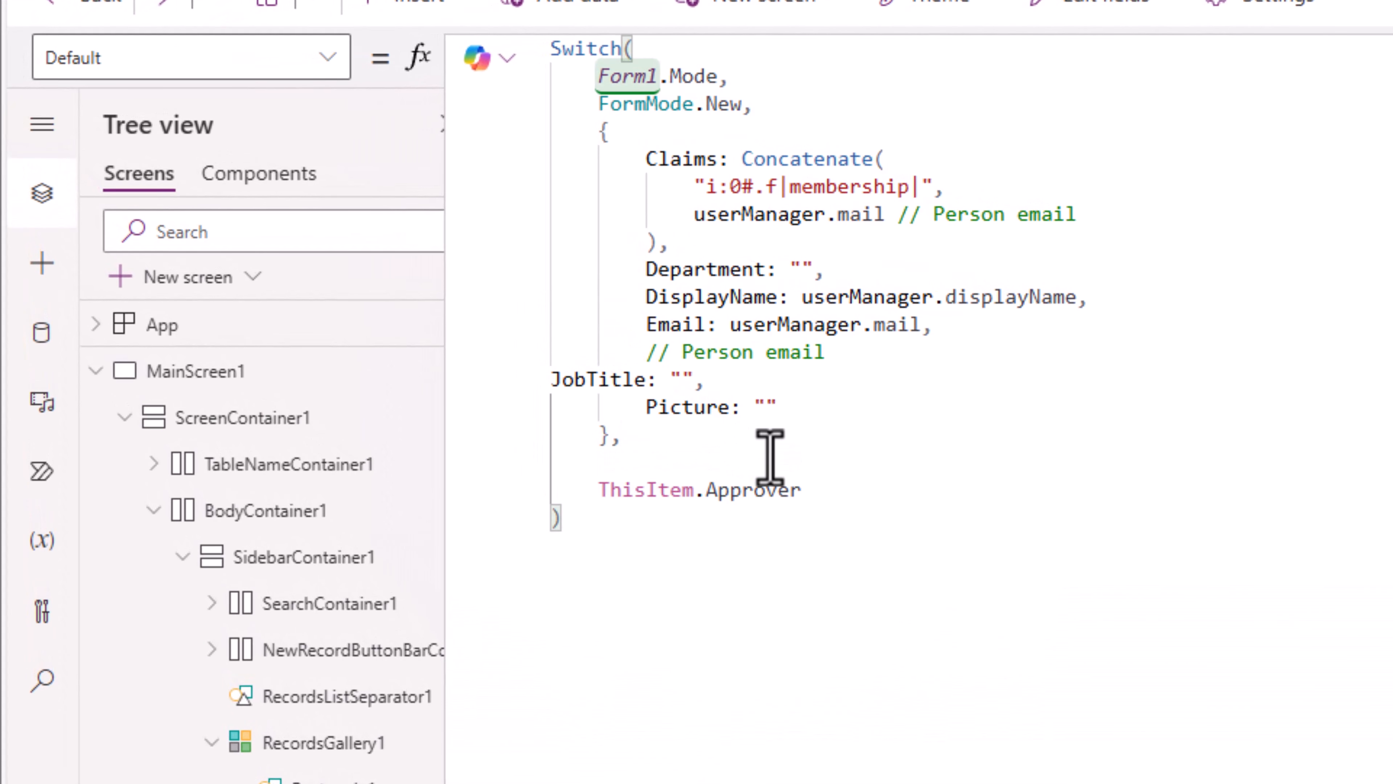
text(FormMode.view)
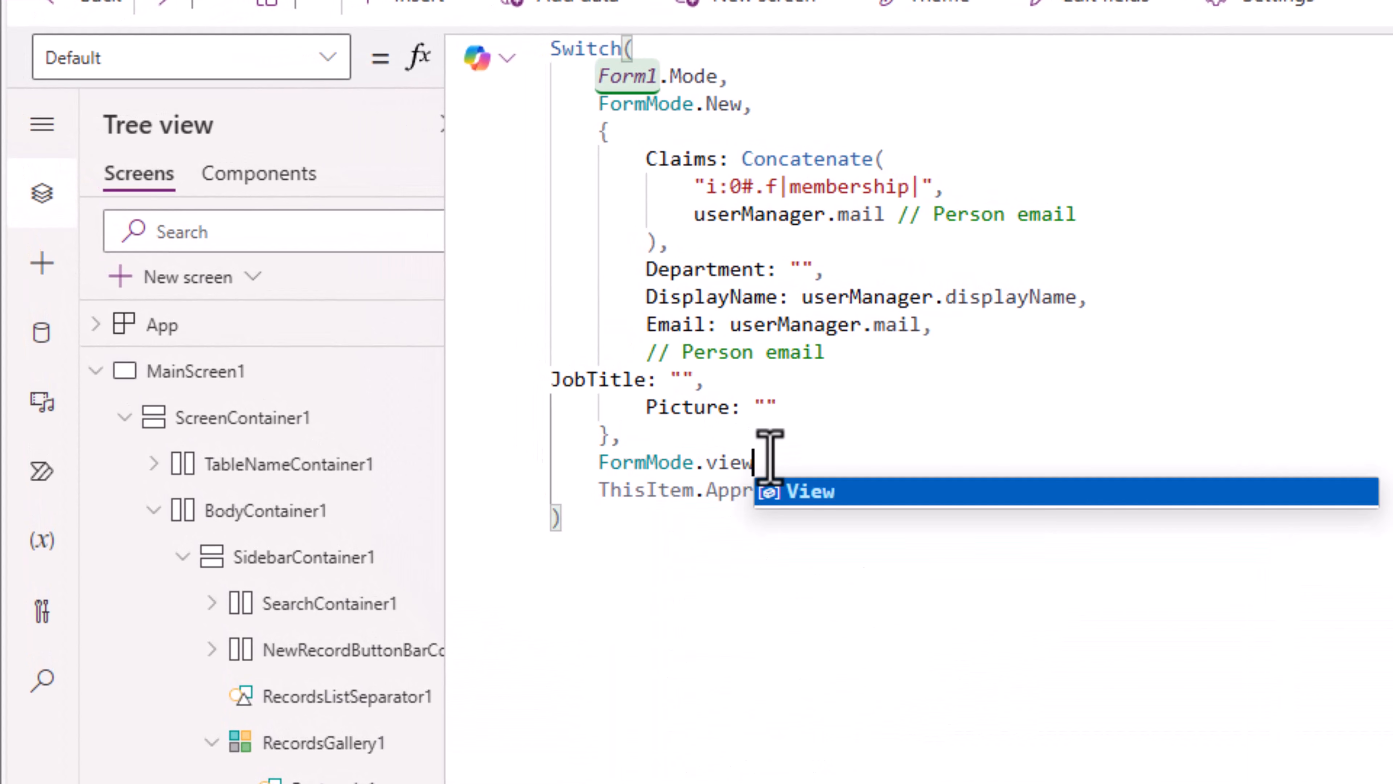
key(Tab)
text(,)
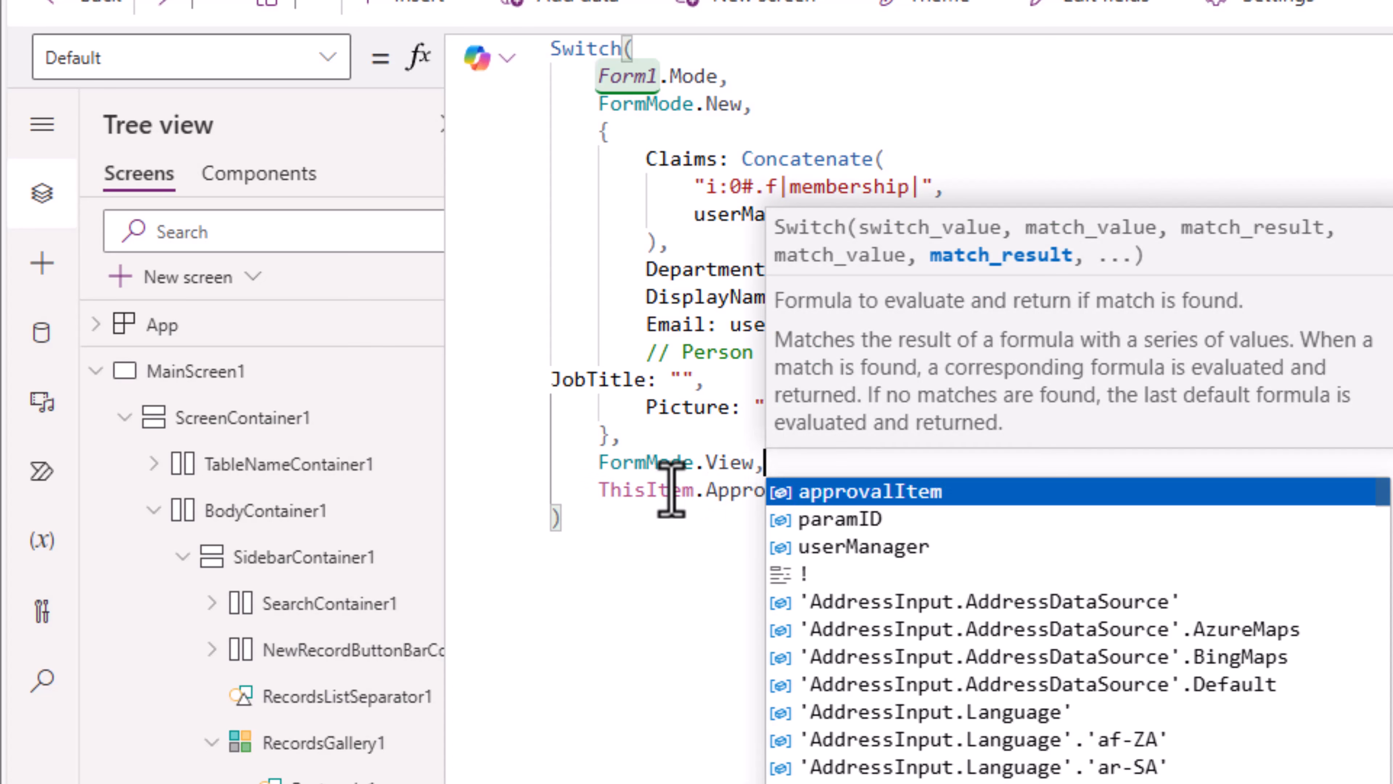
Add a FormMode.Edit case returning Blank() at the end of the Approver card's Default Switch formula.
click(849, 503)
text(,)
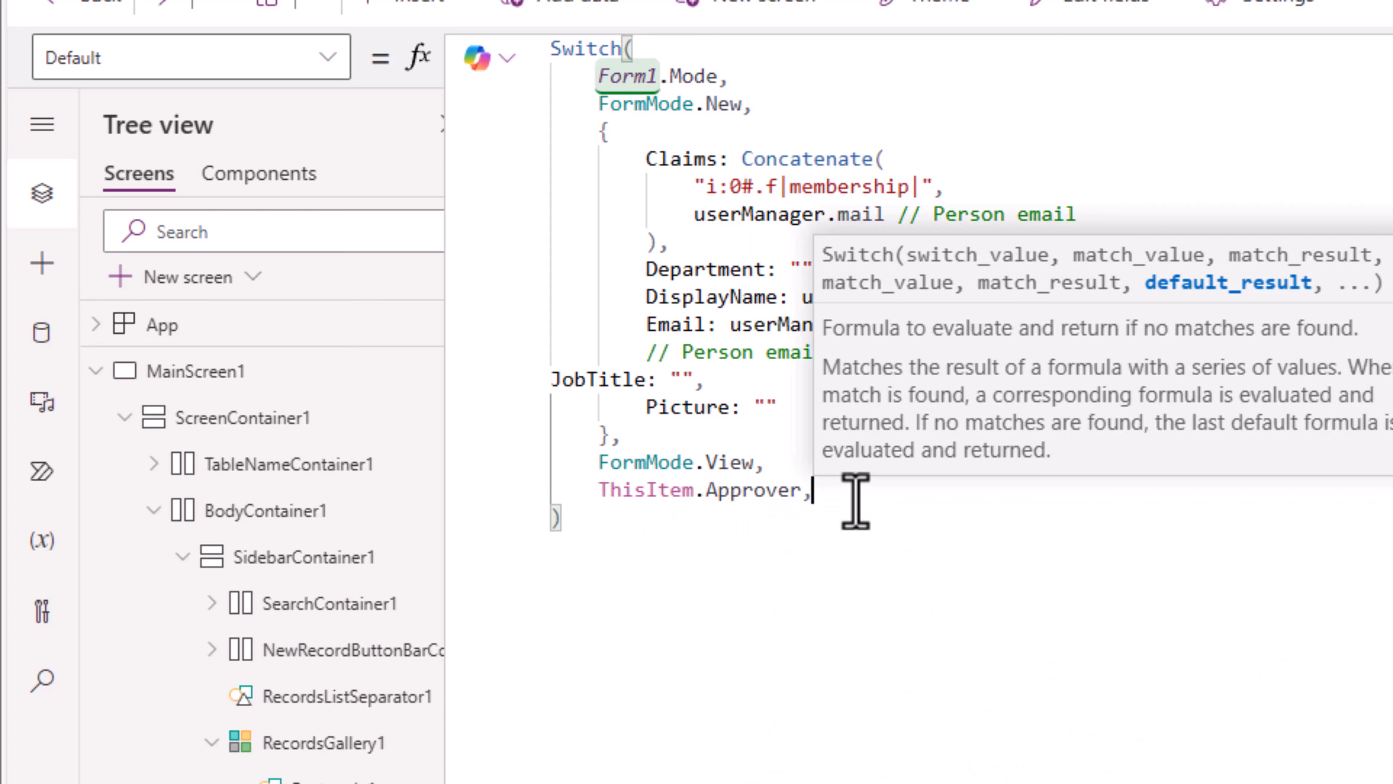
key(Return)
text(orm)
key(Down)
key(Down)
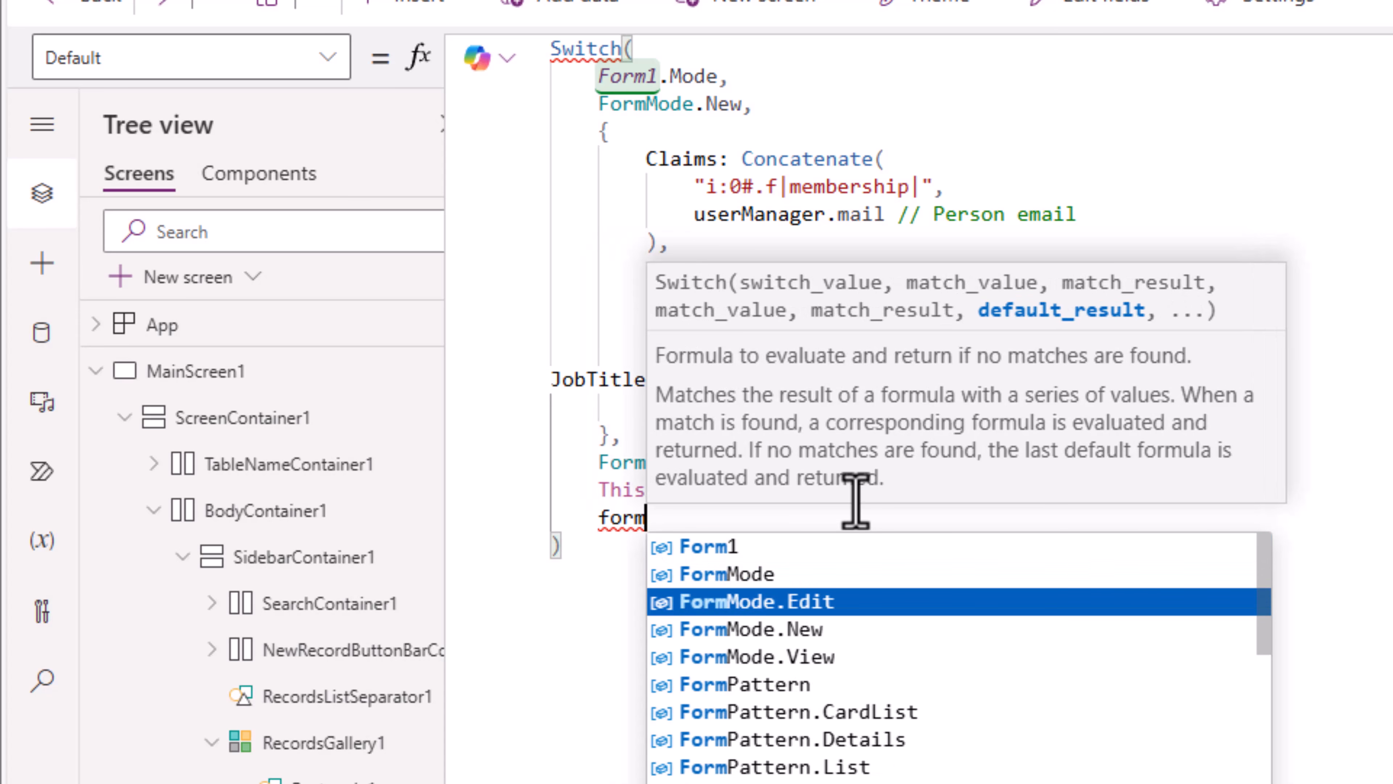
key(Tab)
text(,)
key(Return)
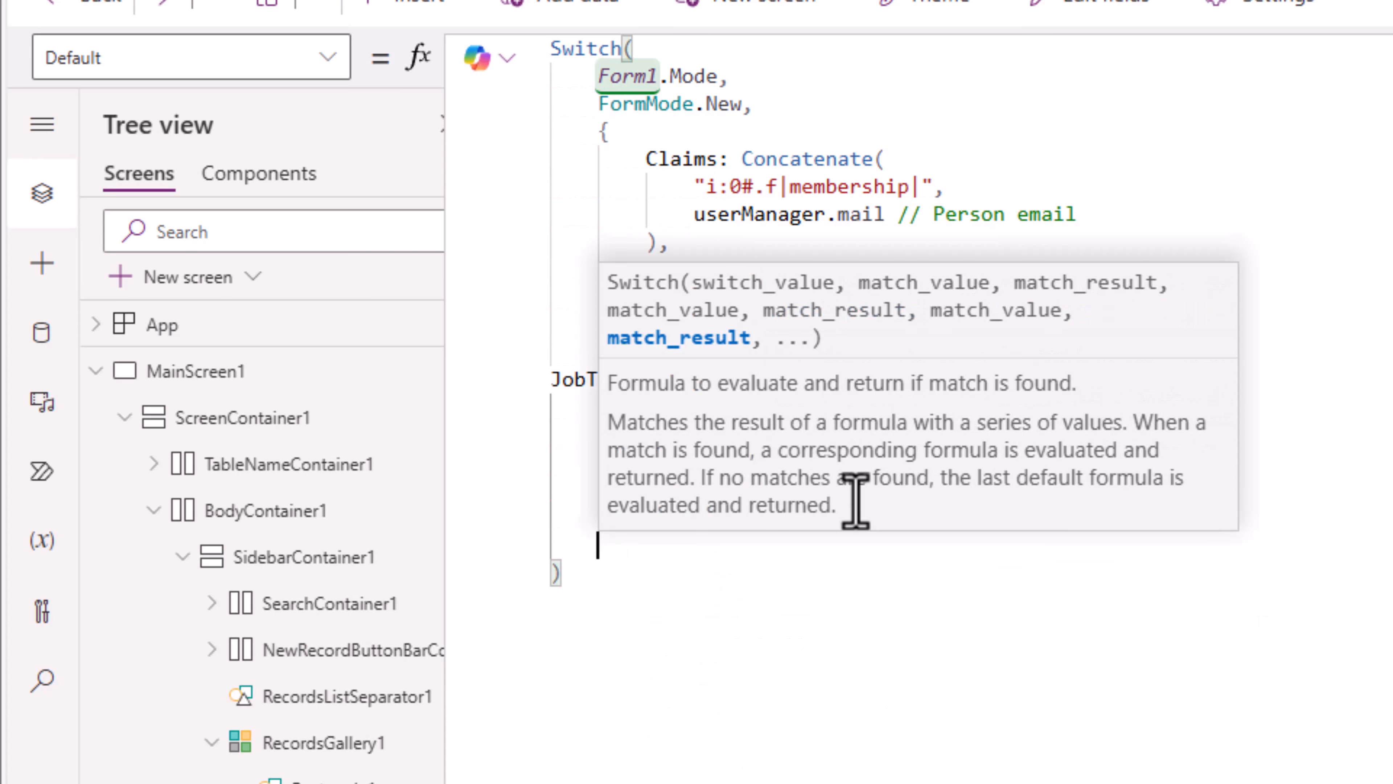
text(Blank())
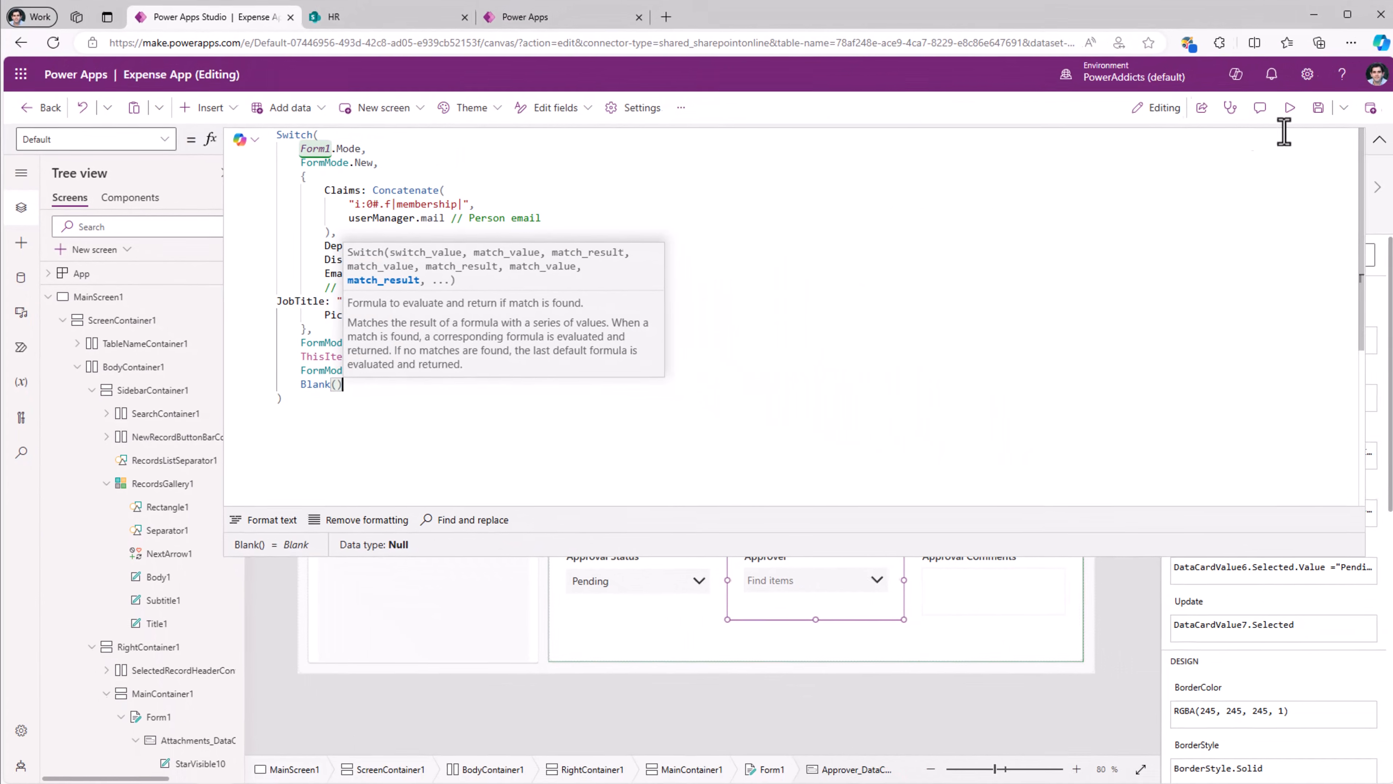
Preview the app, reopen the Company meeting request for editing, and try to save it without an approver or comments.
click(1287, 117)
click(1286, 118)
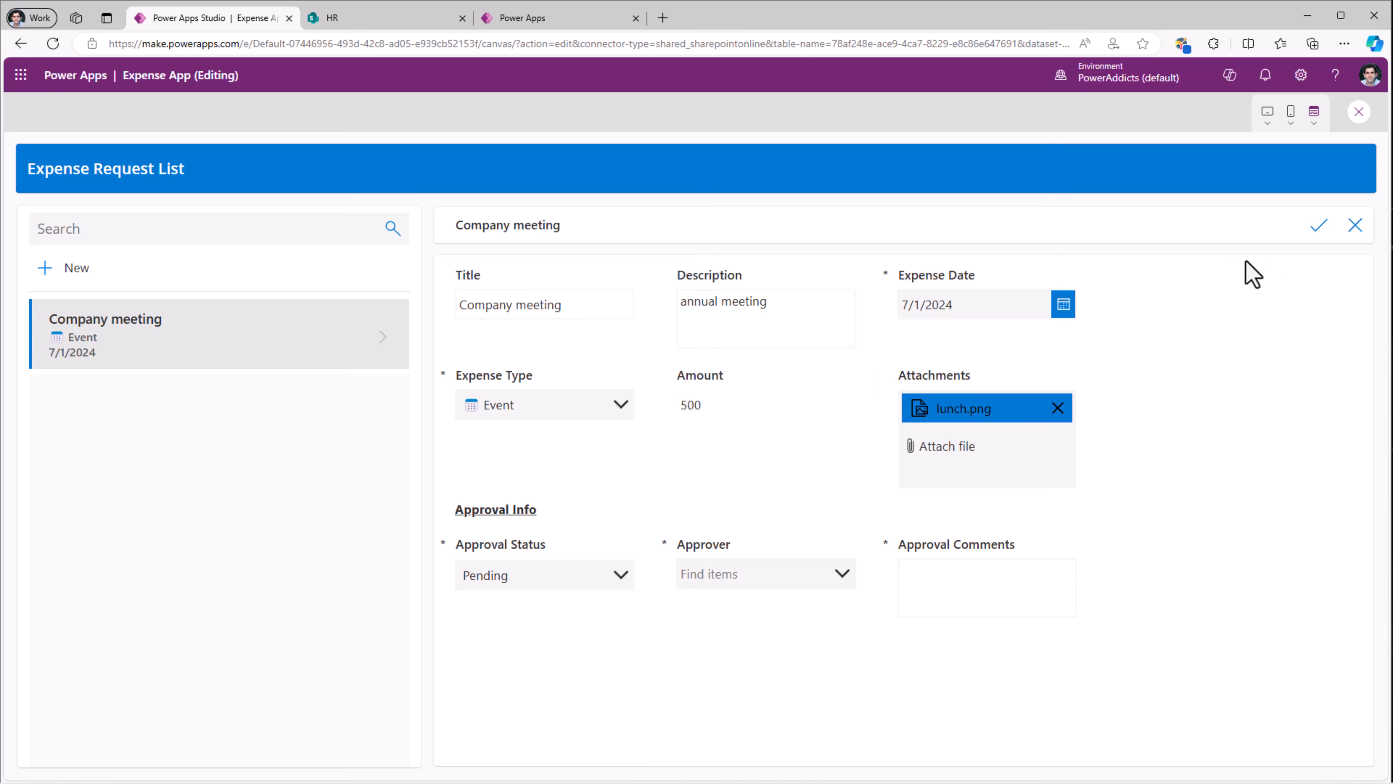
click(1355, 227)
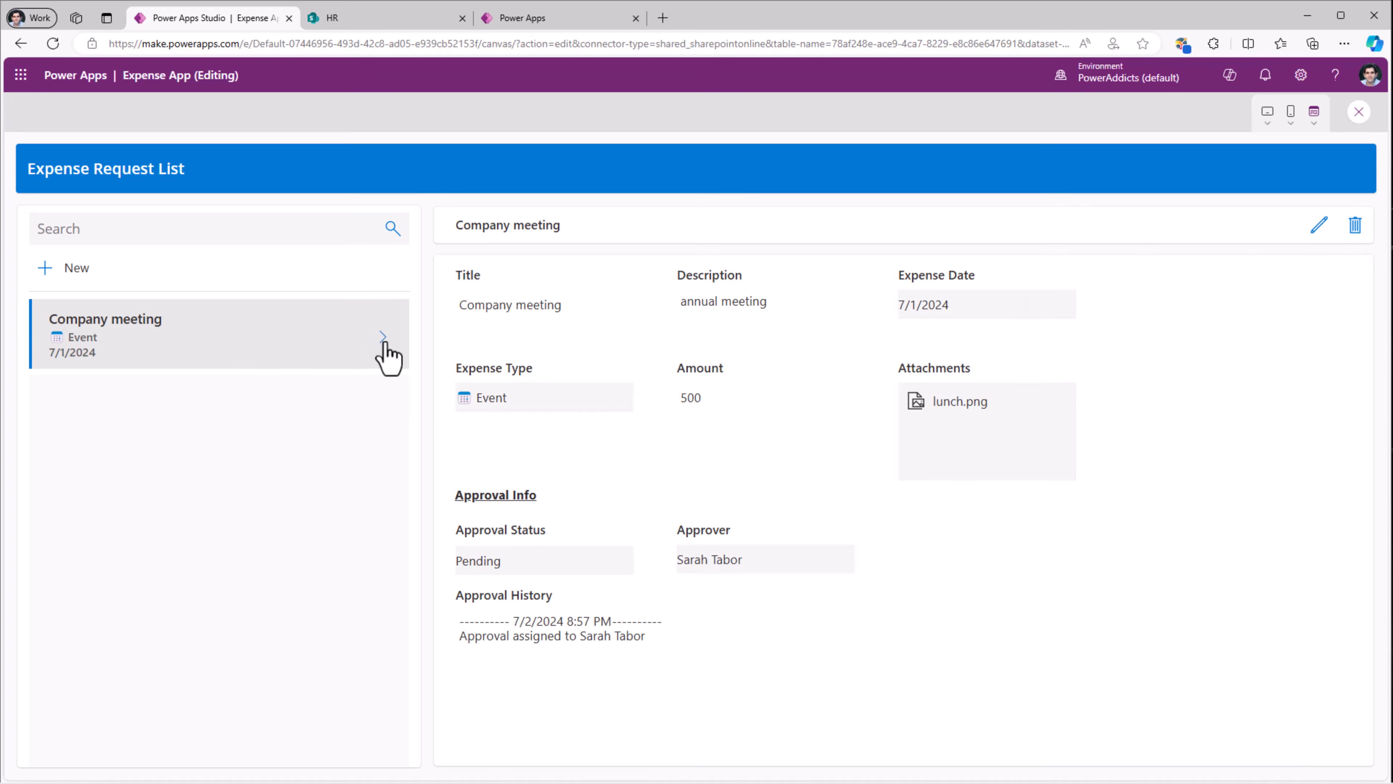
click(1318, 230)
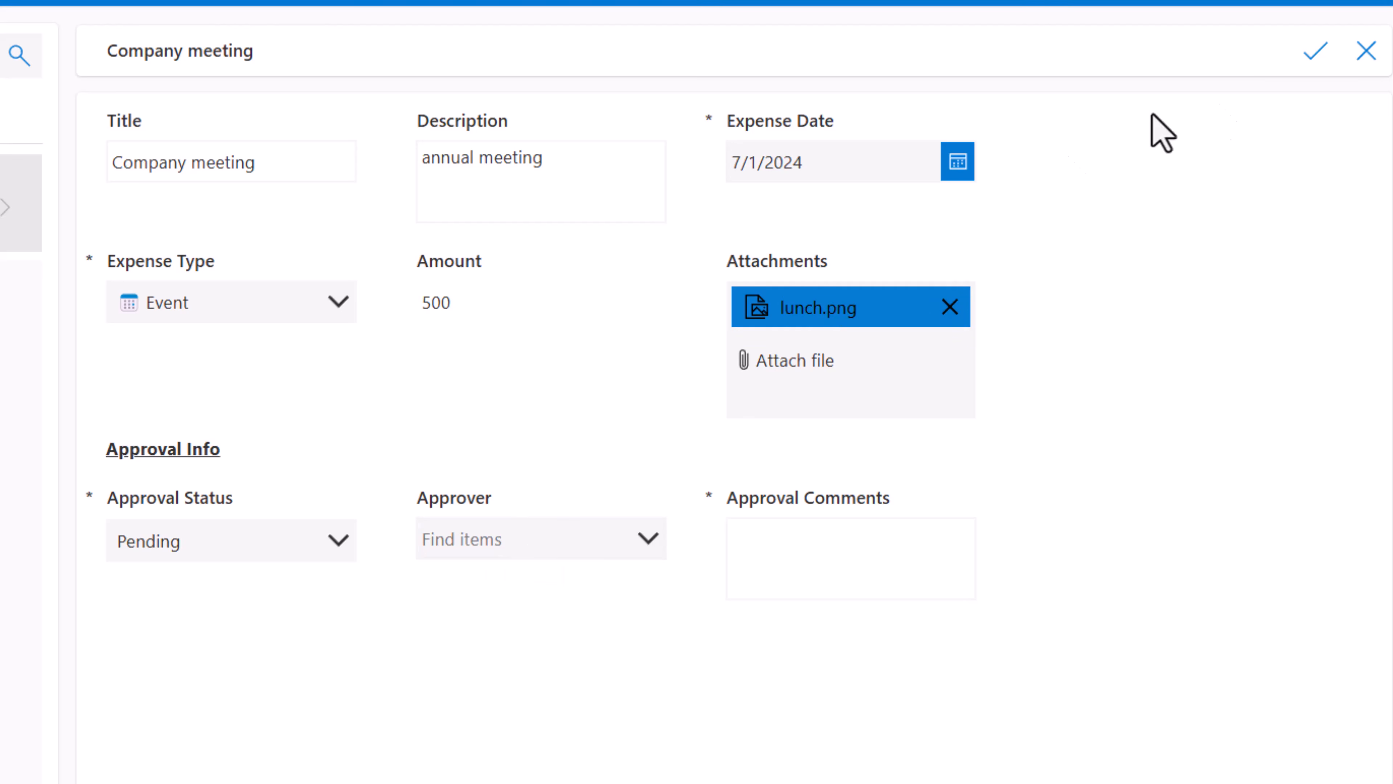
click(1308, 65)
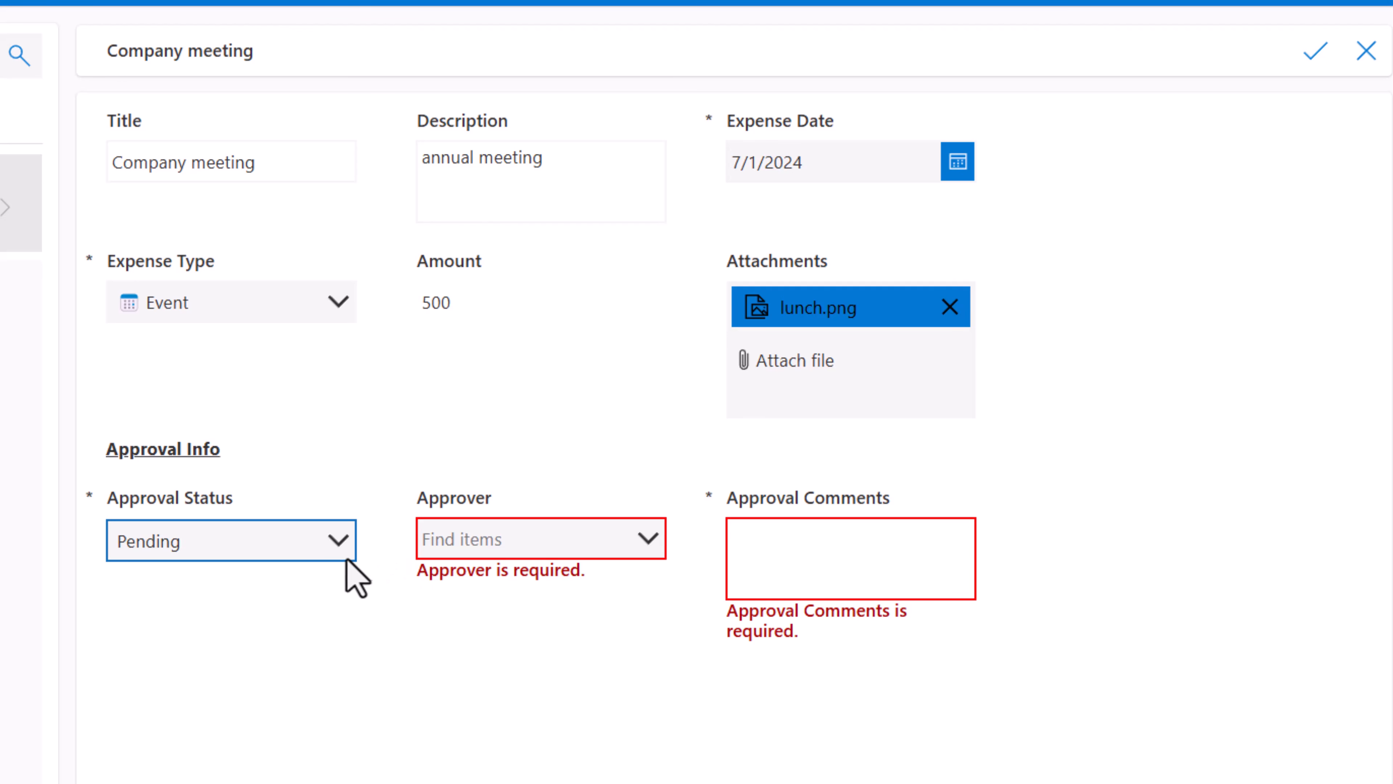
Test the Approver requirement by switching the request's Approval Status to Approved and on to Rejected.
click(337, 543)
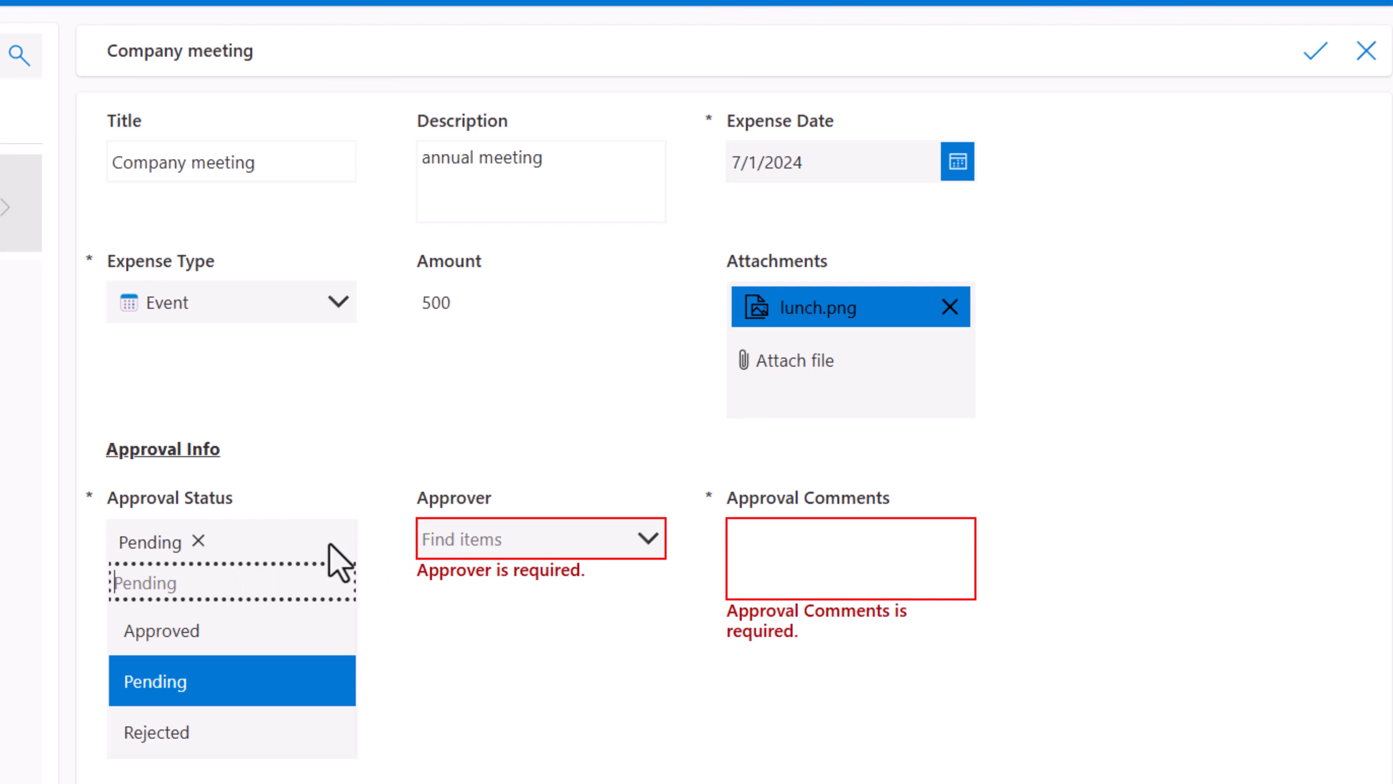
click(219, 642)
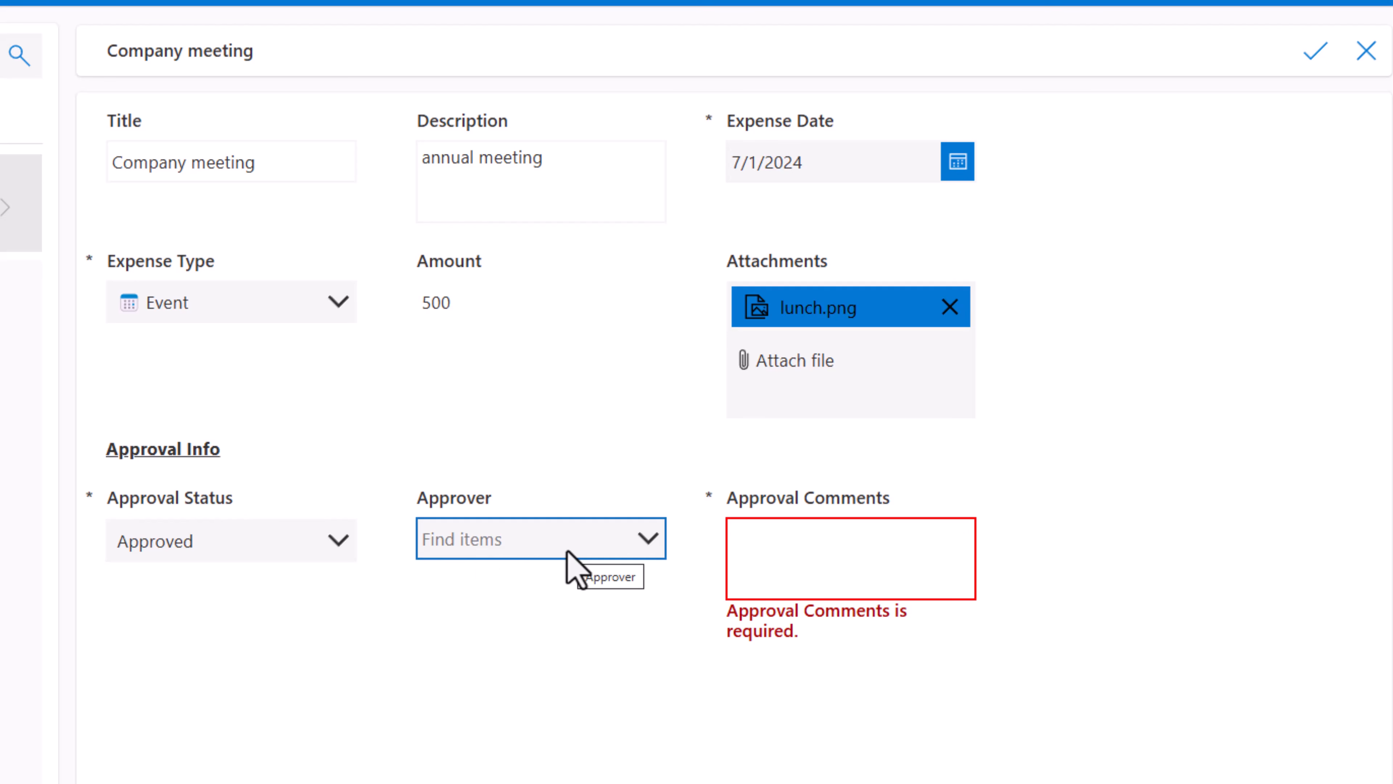
click(300, 552)
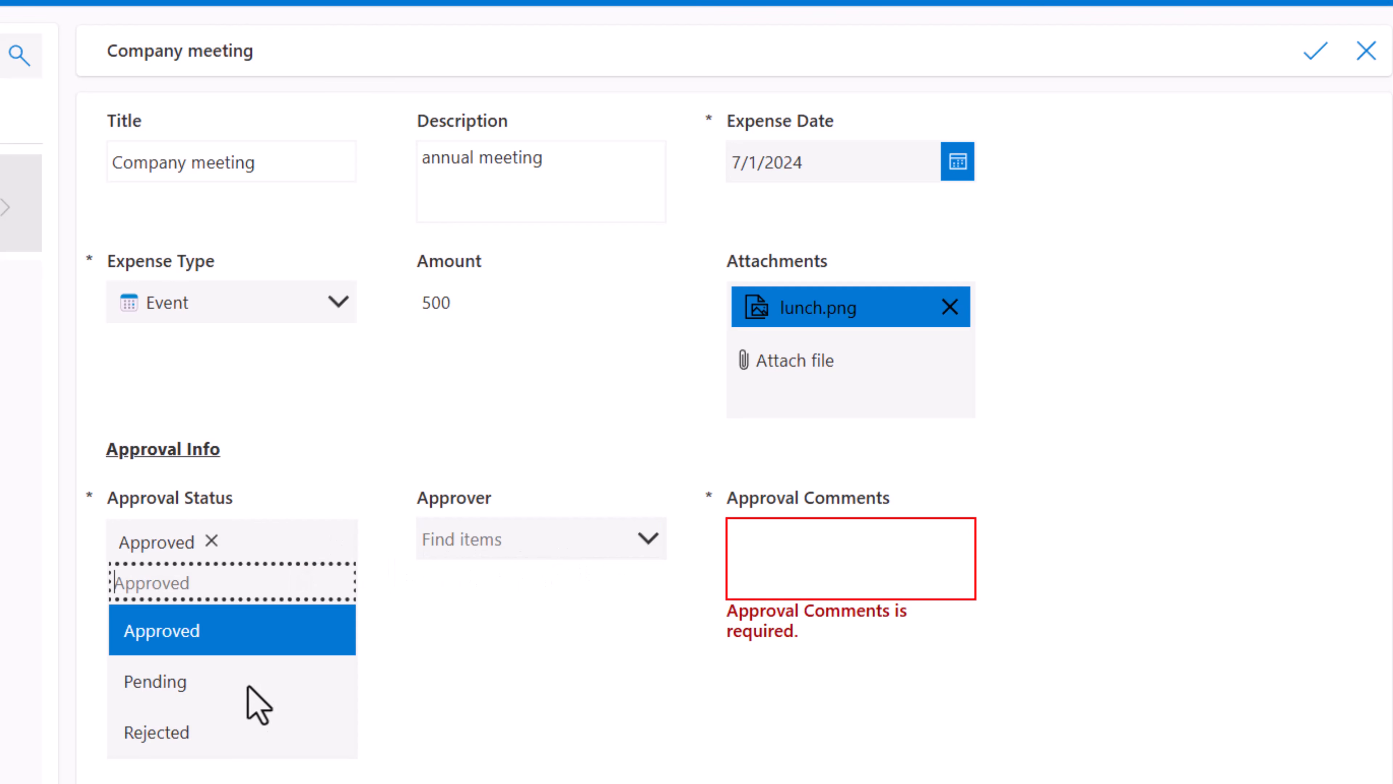
click(239, 732)
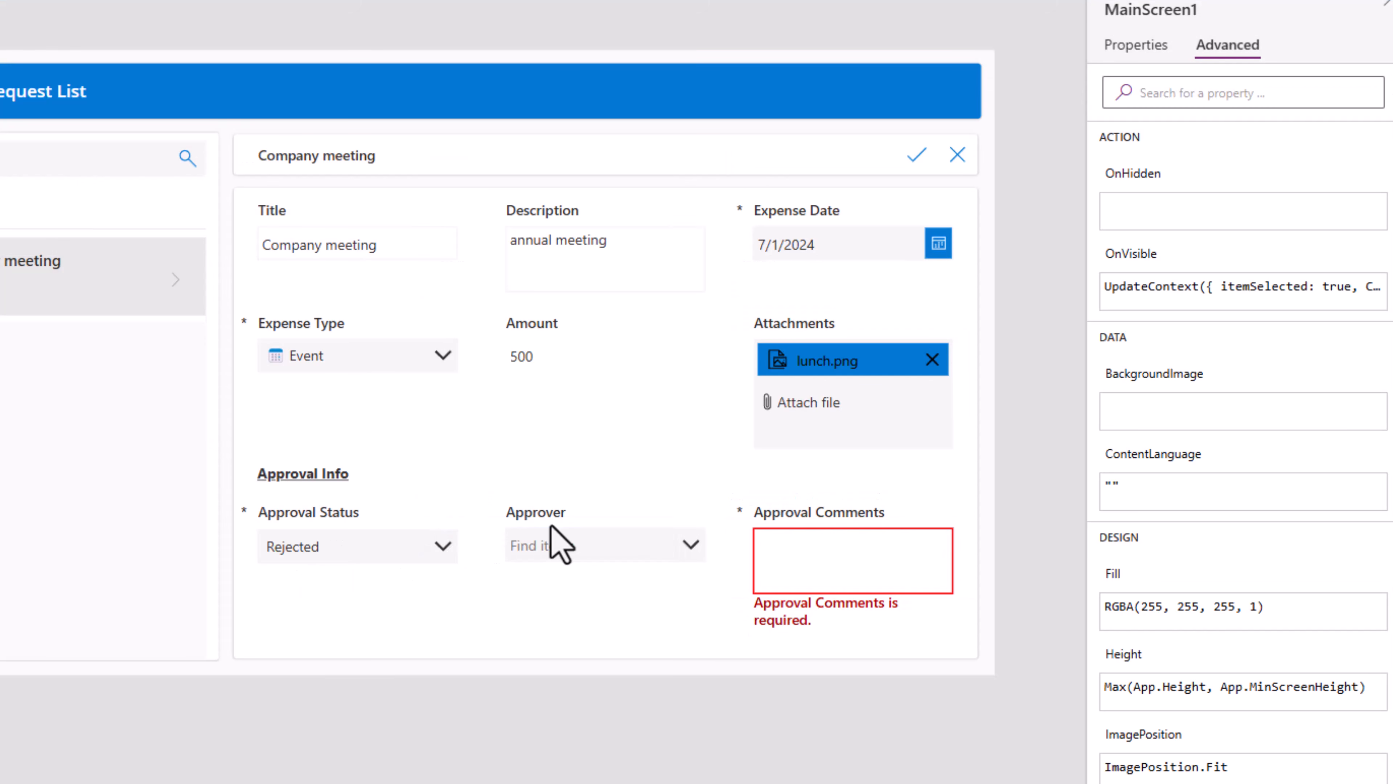
Set the Approver card's Visible formula to DataCardValue6.Selected.Value = "Pending" || Form1.Mode=FormMode.New.
click(559, 543)
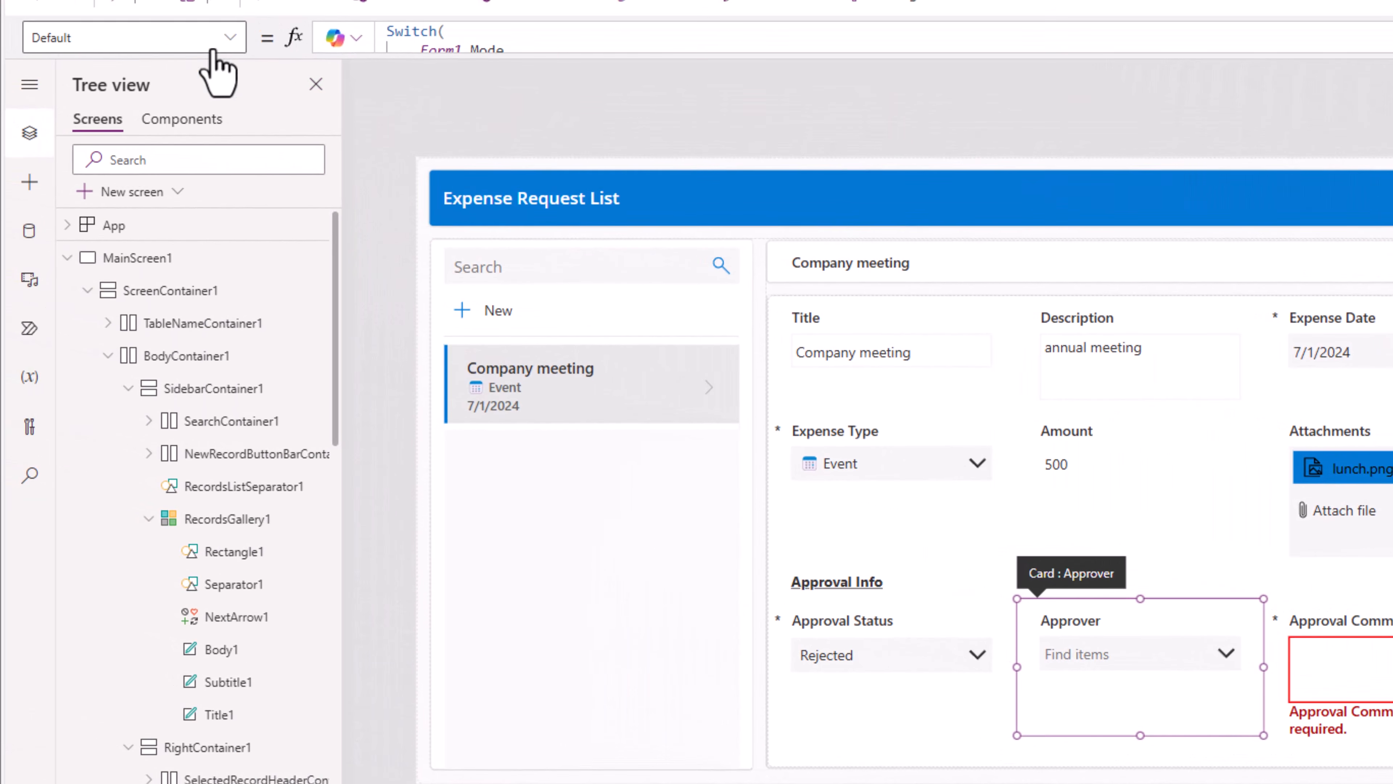
click(189, 48)
text(Vis)
key(Return)
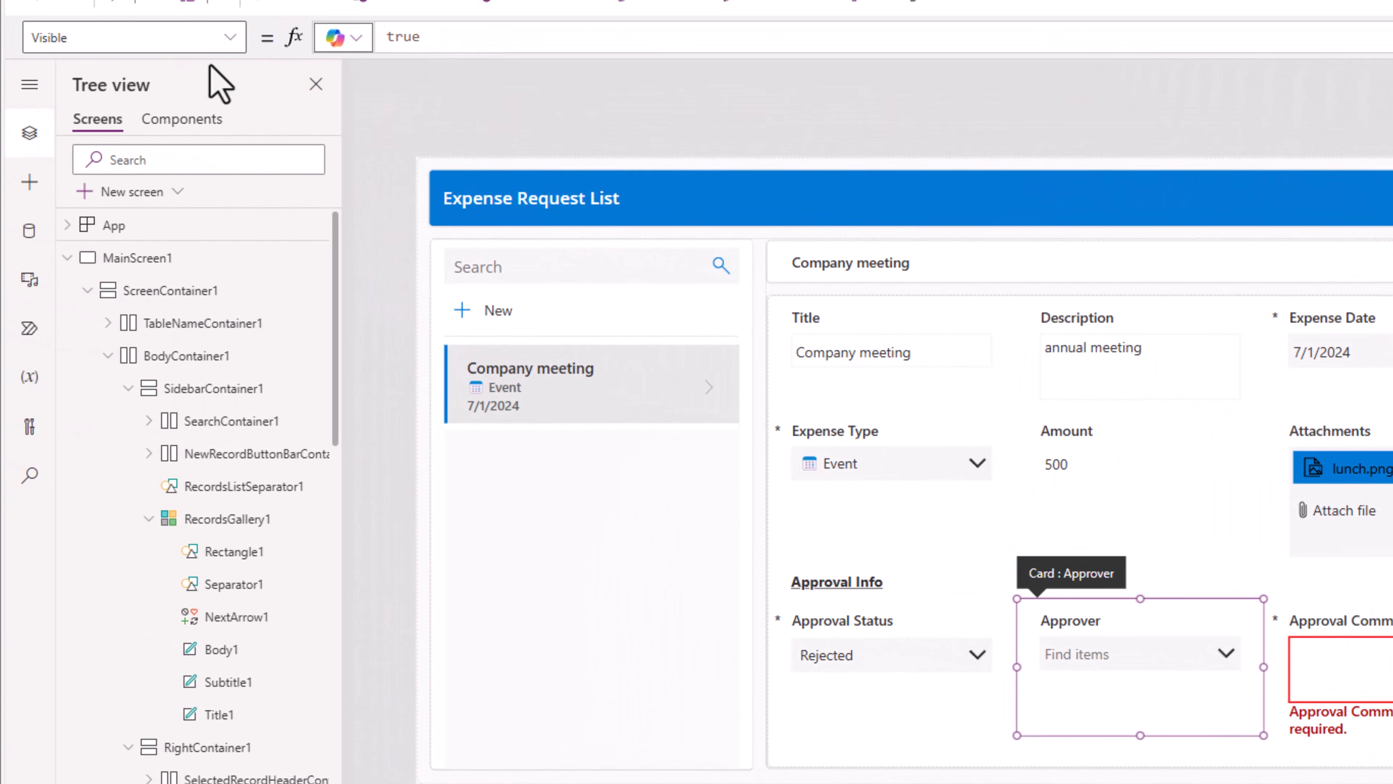
text(DataCardValue6.Selected.Value = "Pending" || Form1.Mode=FormMode.New)
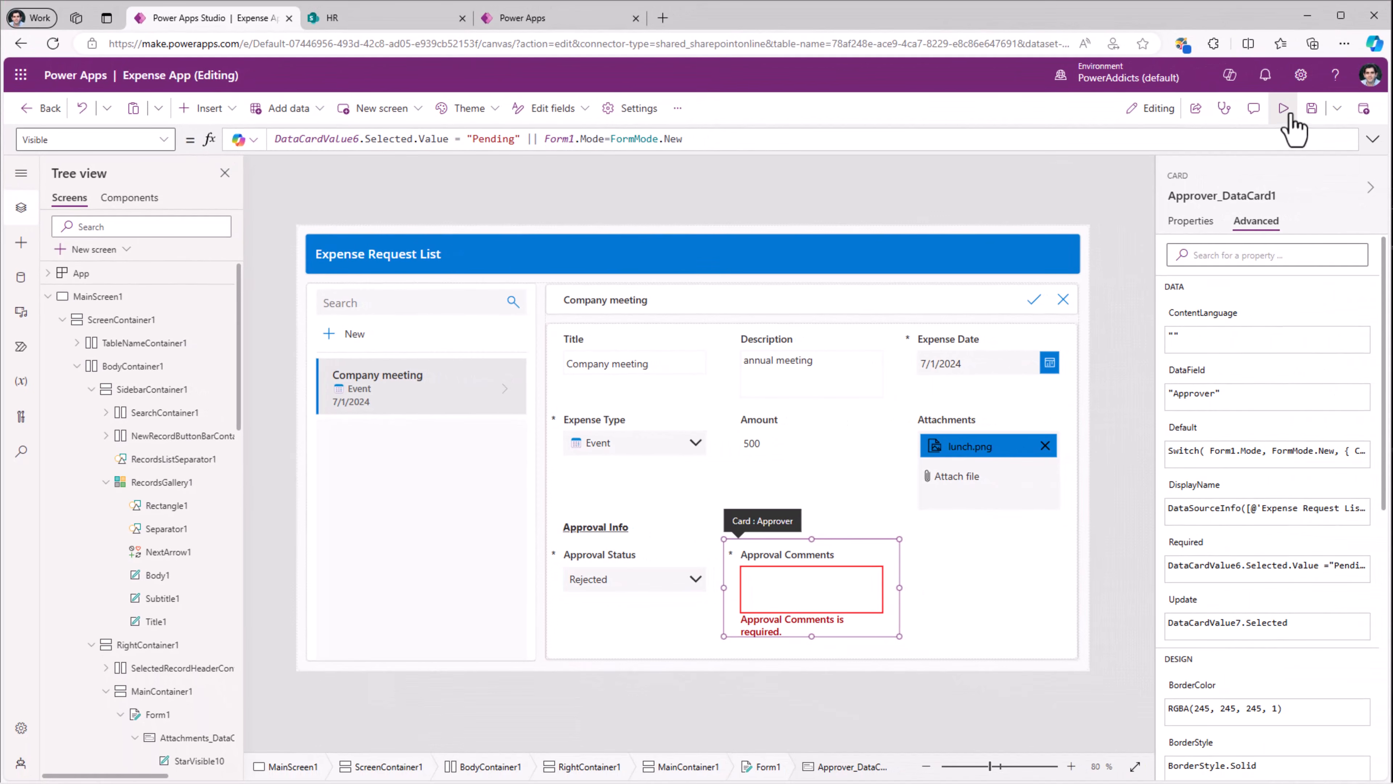
Preview the app, test the Approver visibility by switching Approval Status to Approved and on to Pending, and cancel the edit.
click(1291, 125)
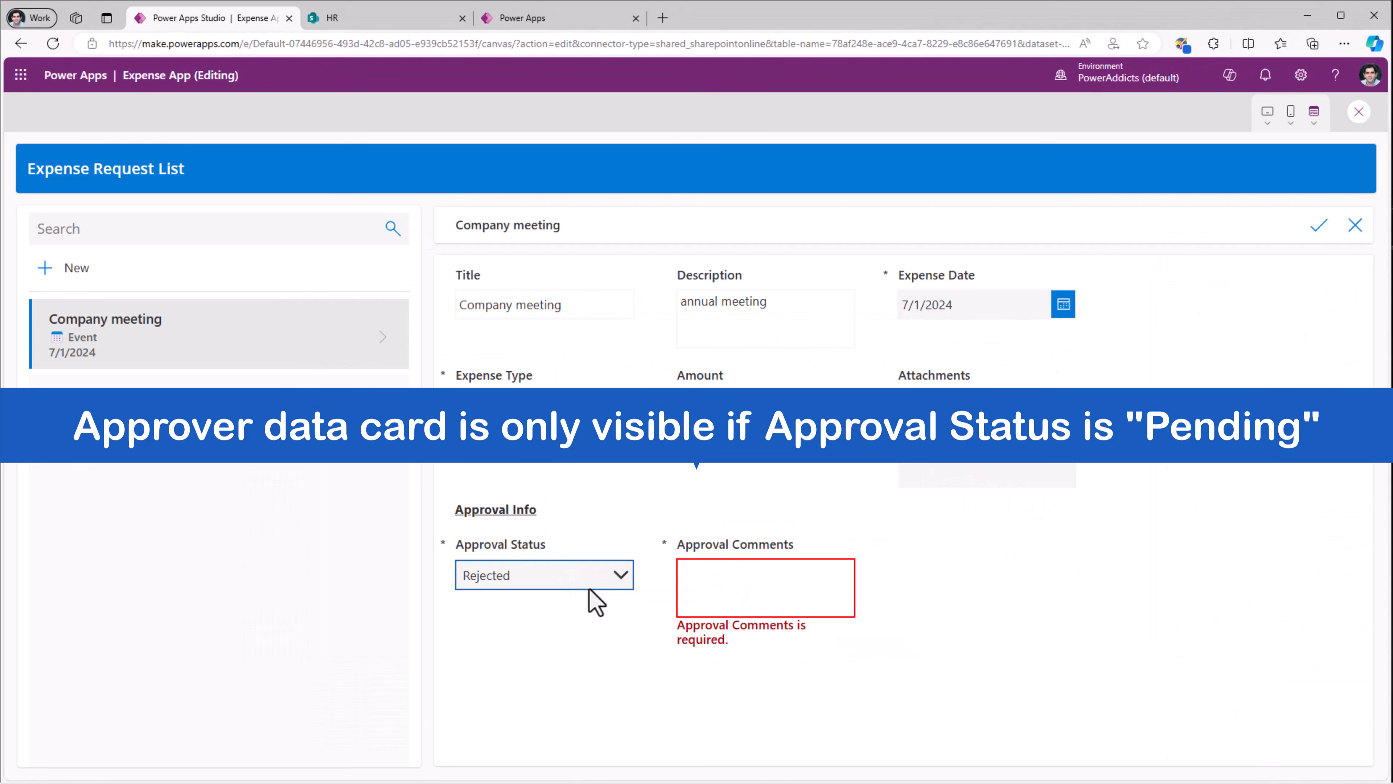
click(624, 576)
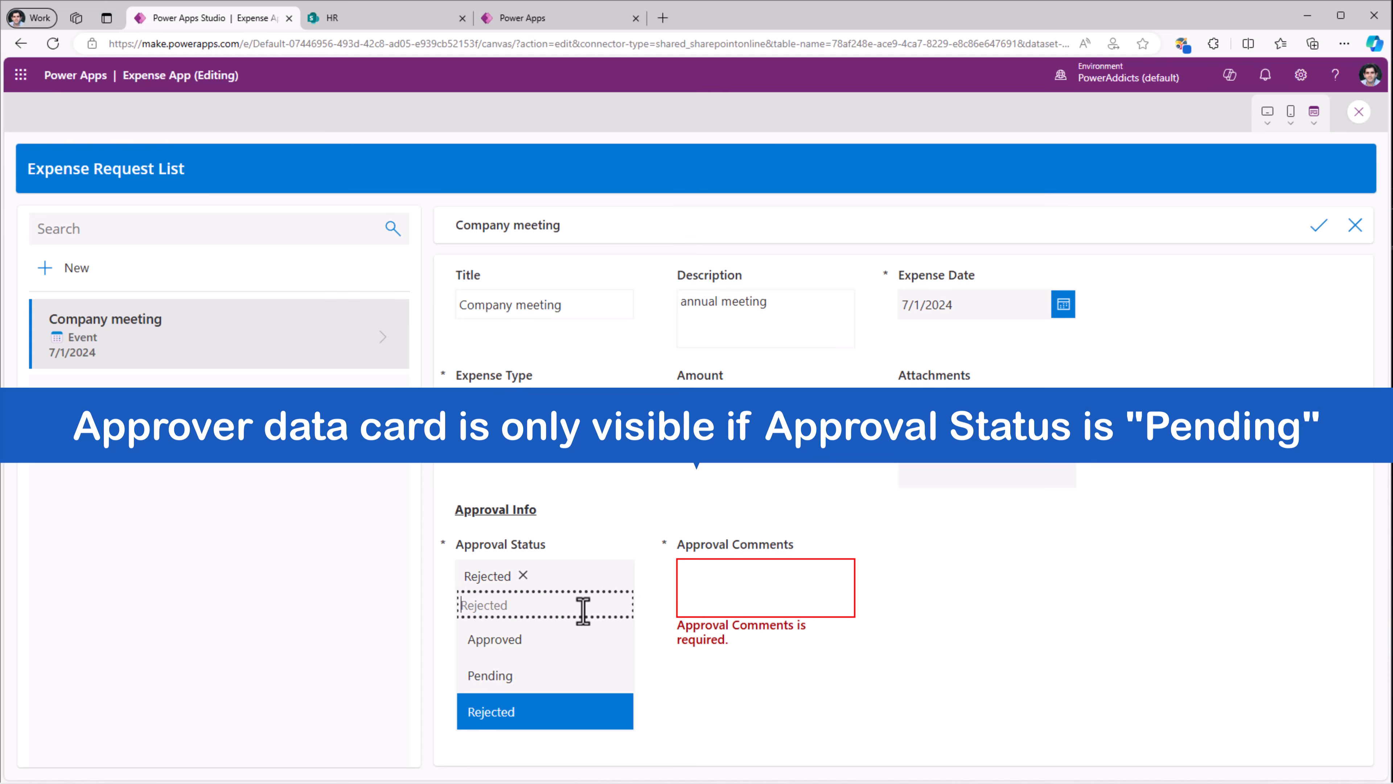
click(559, 639)
click(624, 577)
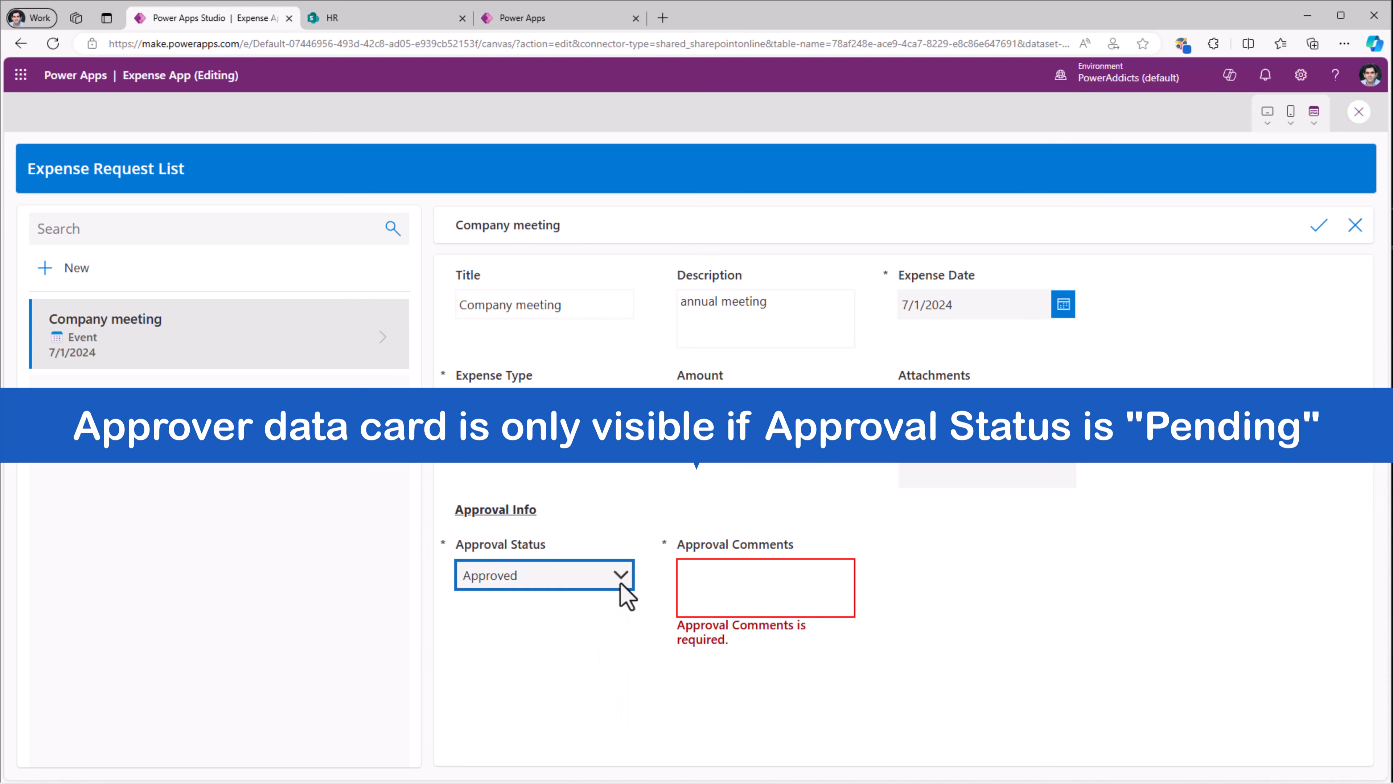
click(544, 680)
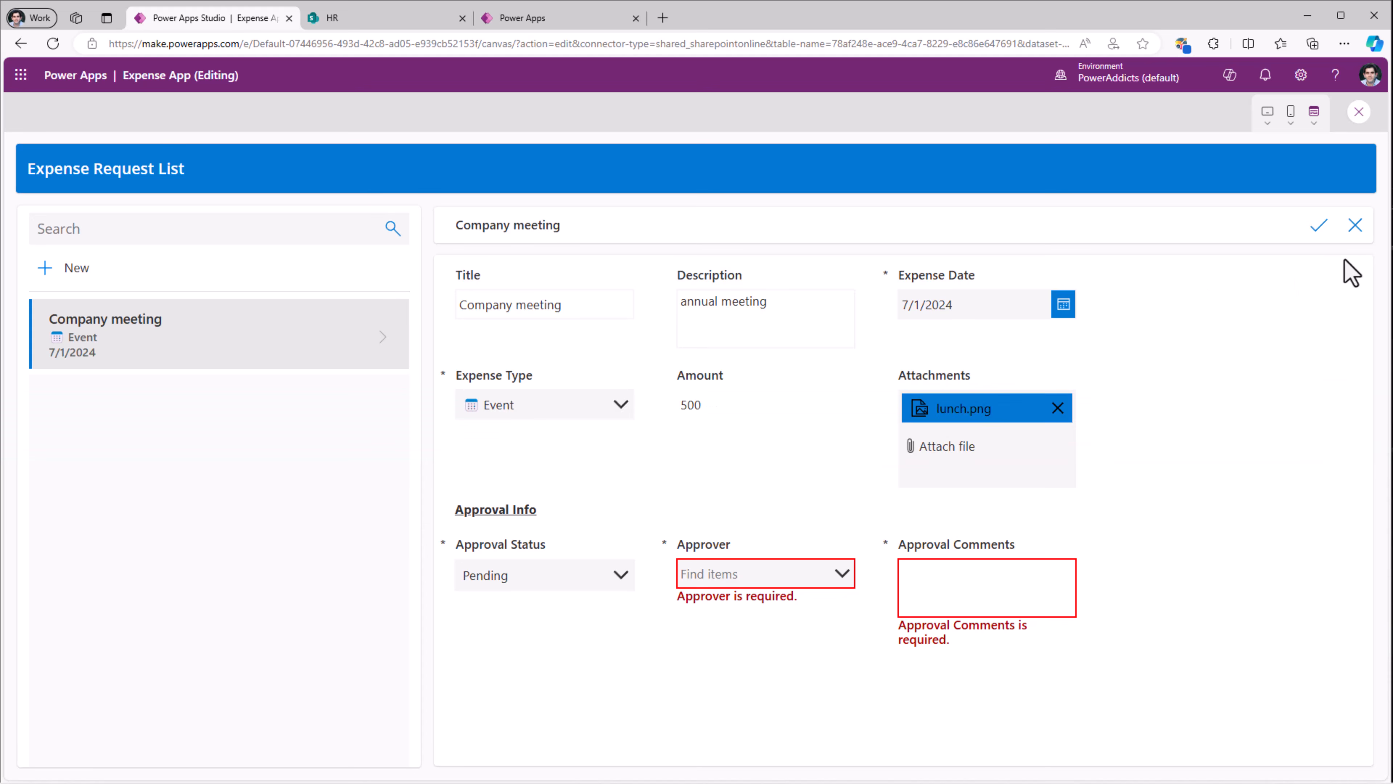
click(1355, 226)
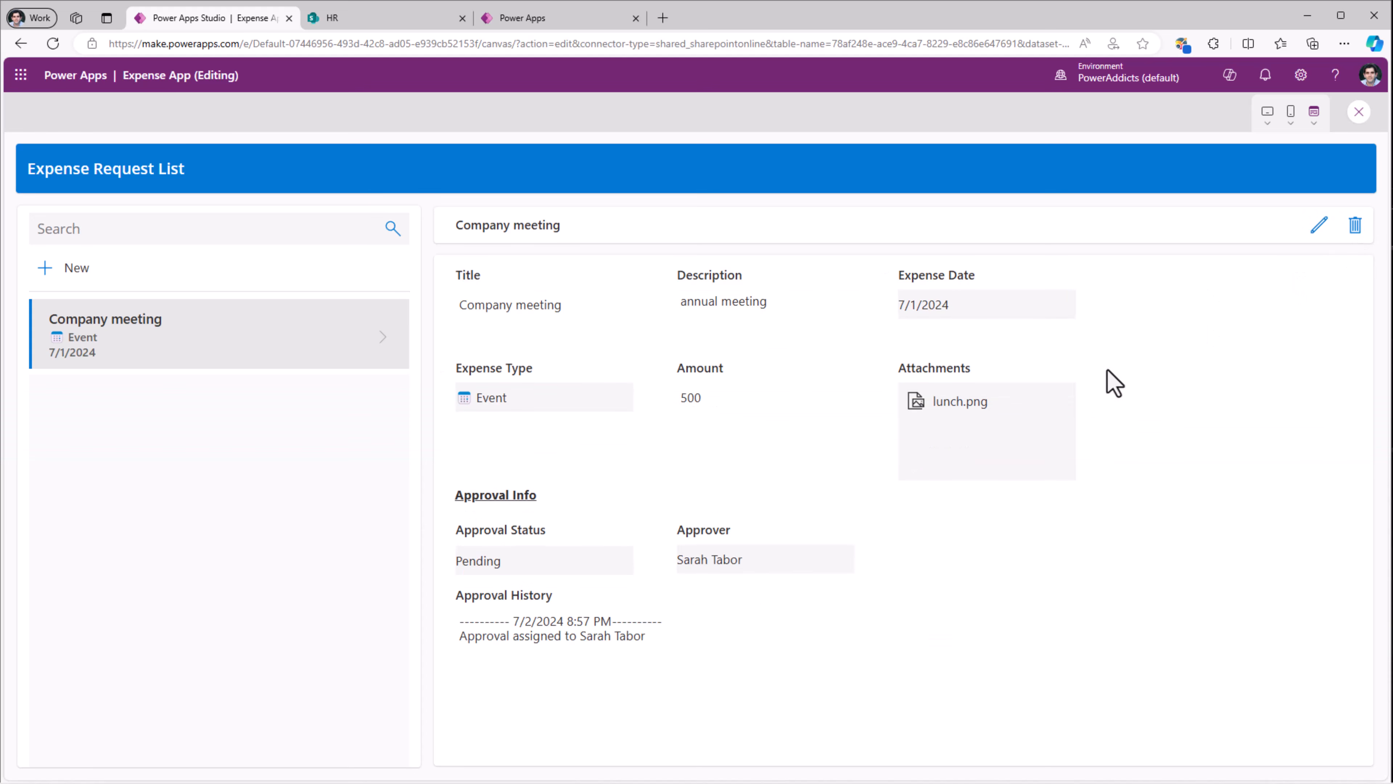
Reopen the Company meeting request for editing, search for a new approver by name and select the matching person.
click(1320, 222)
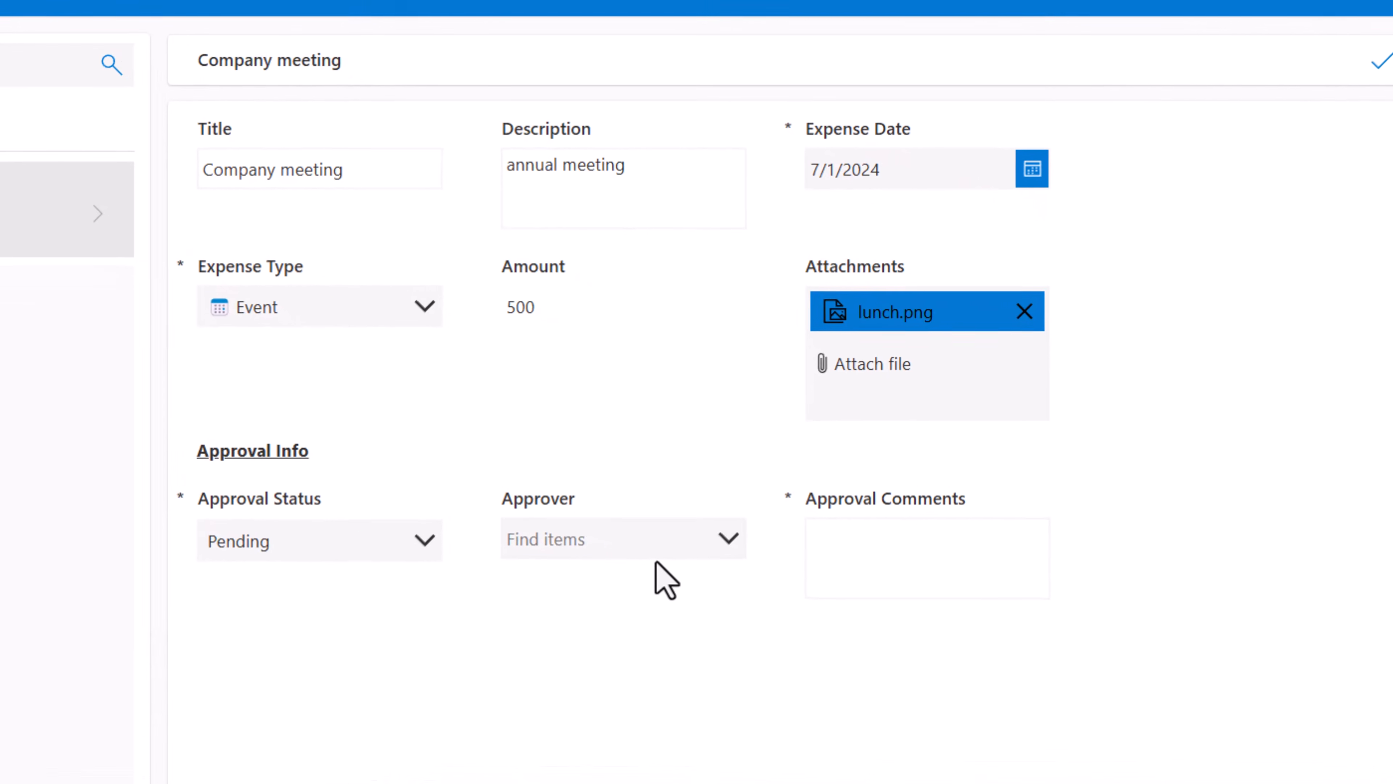
click(756, 579)
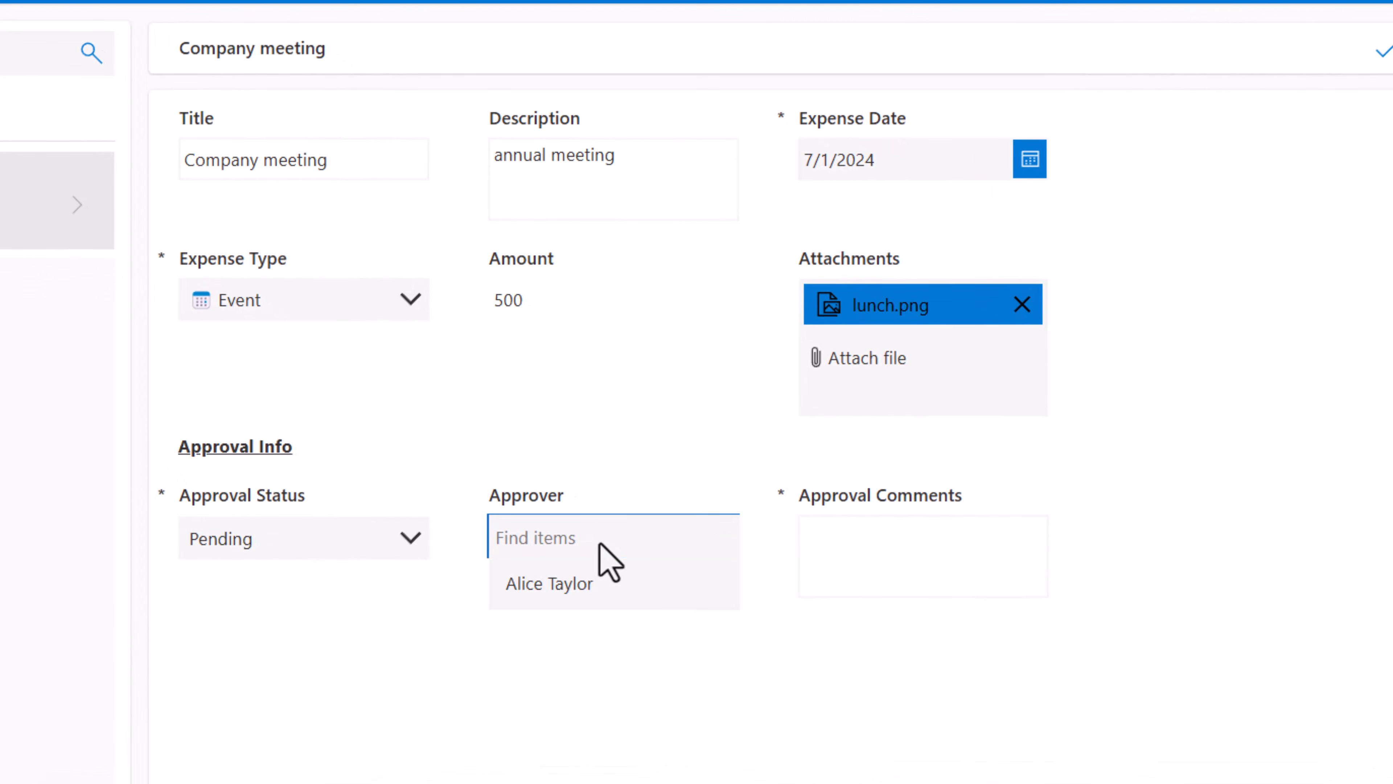
text(james)
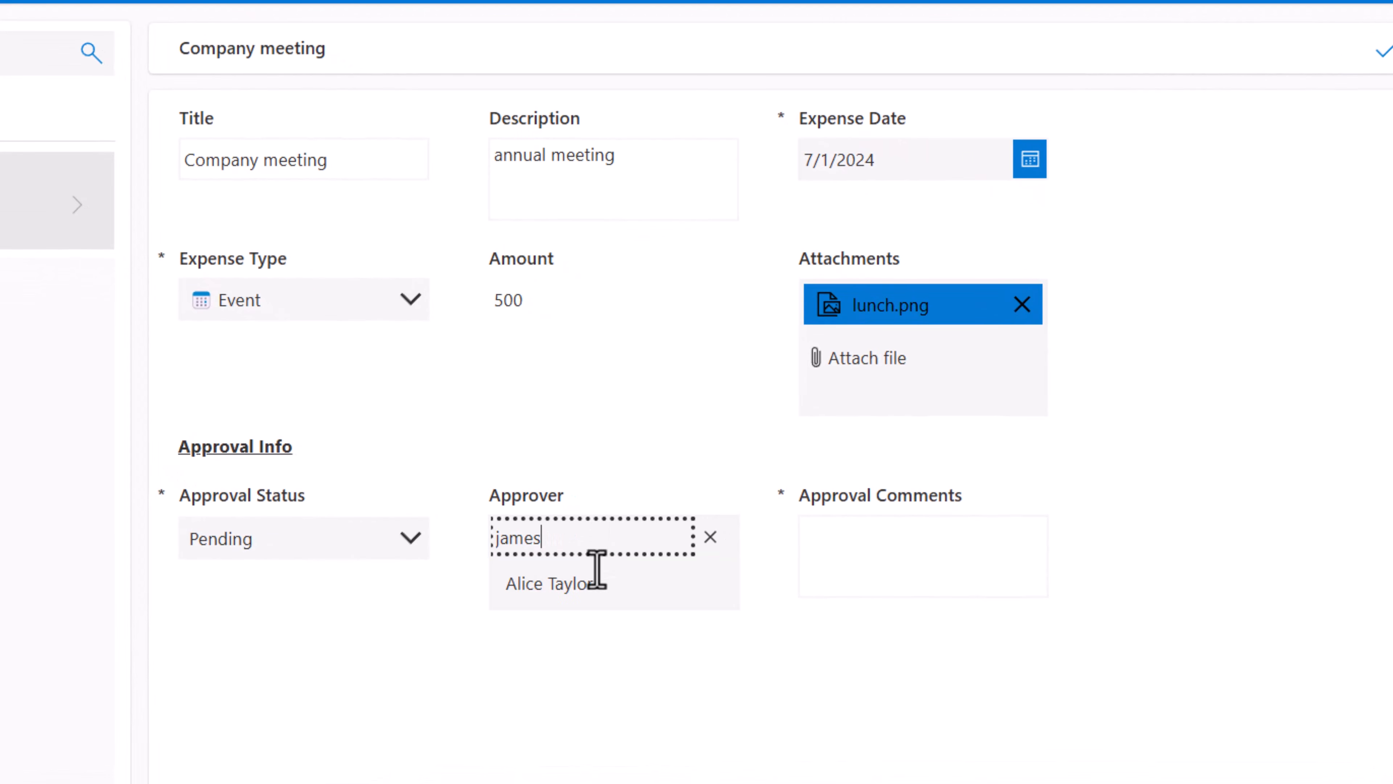
click(591, 588)
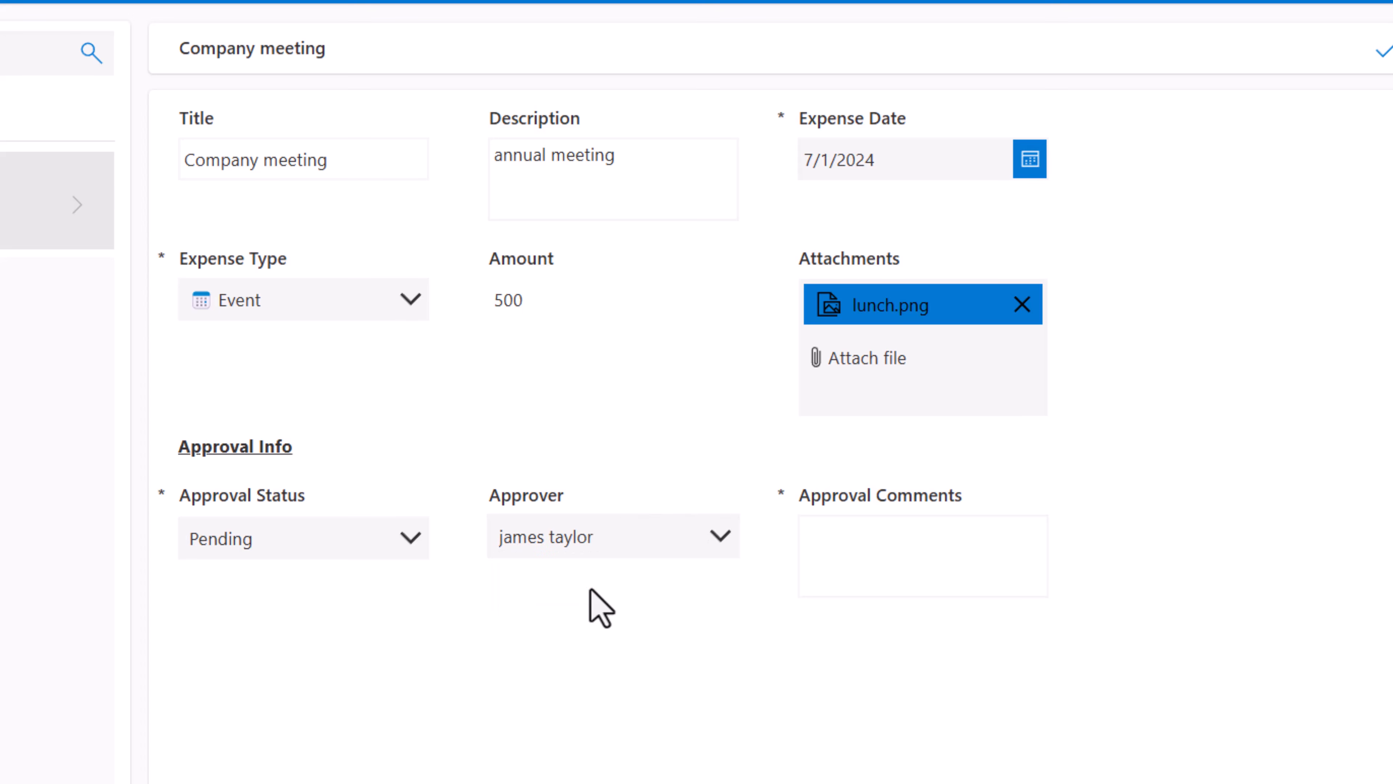
Test whether the chosen approver persists by switching Approval Status to Approved and back to Pending, and exit the preview.
click(415, 551)
click(297, 646)
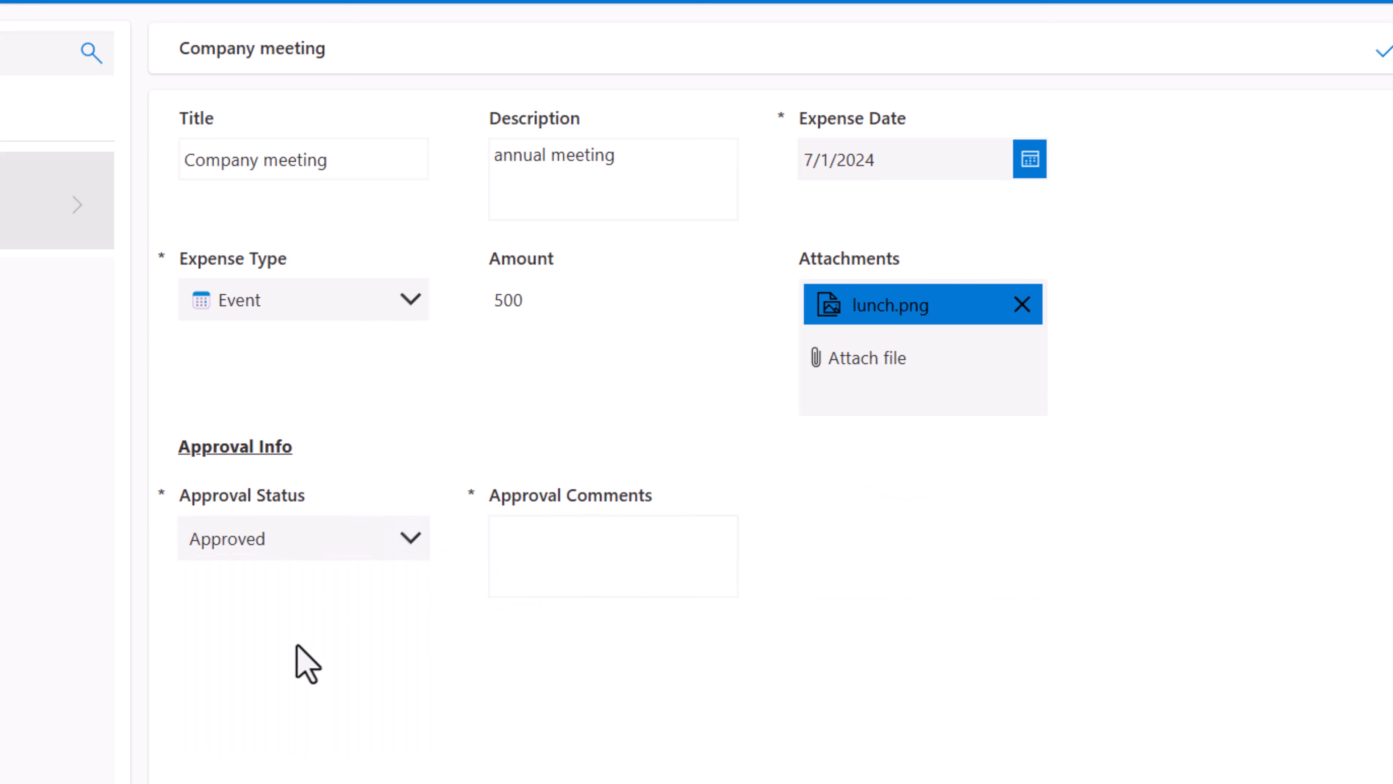
click(384, 551)
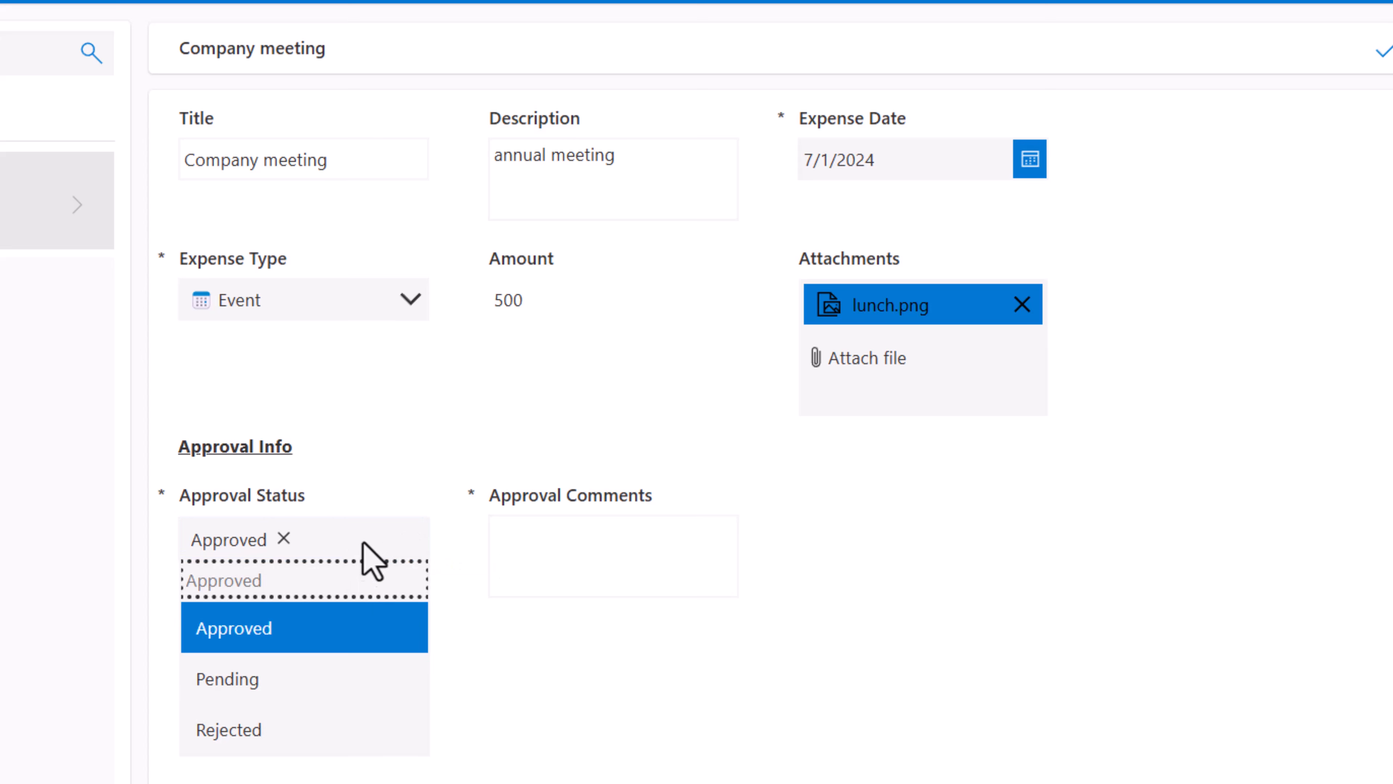
click(269, 691)
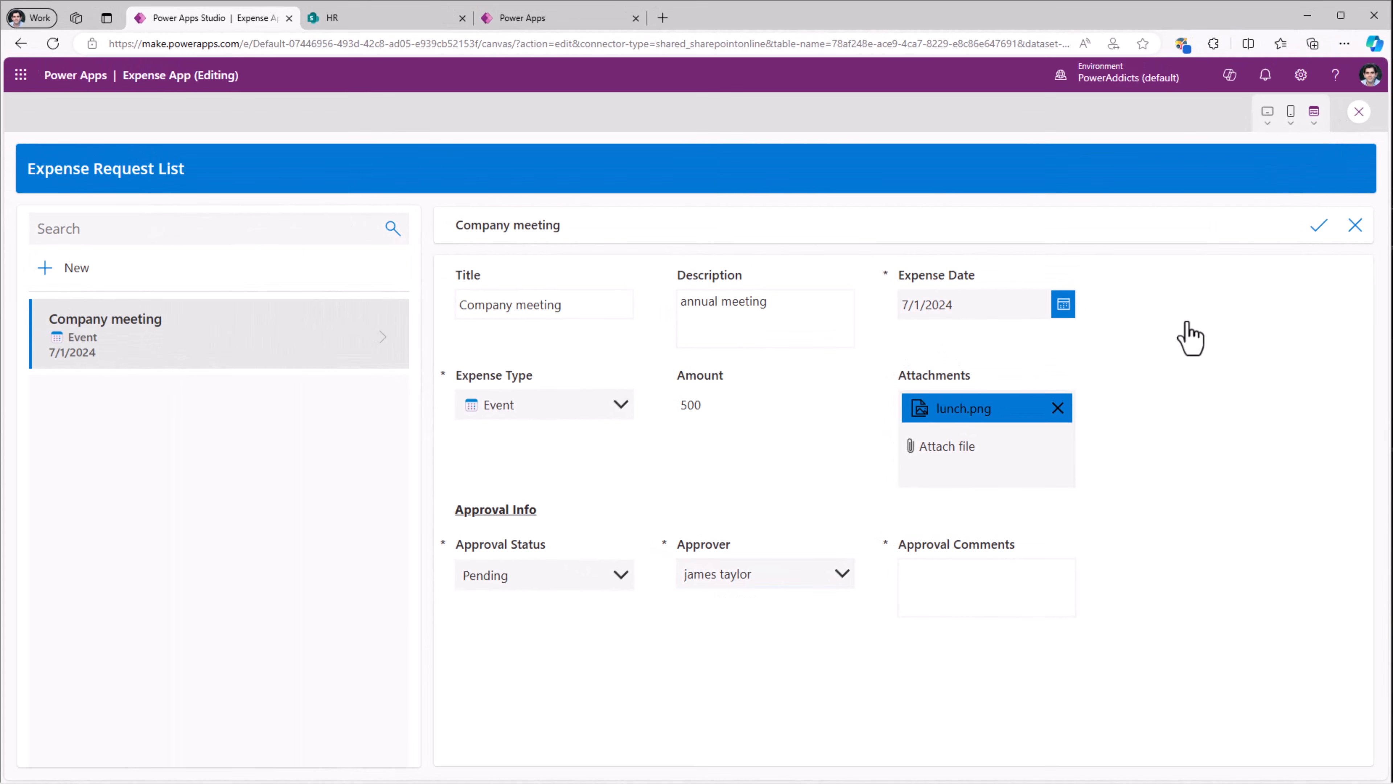
key(Escape)
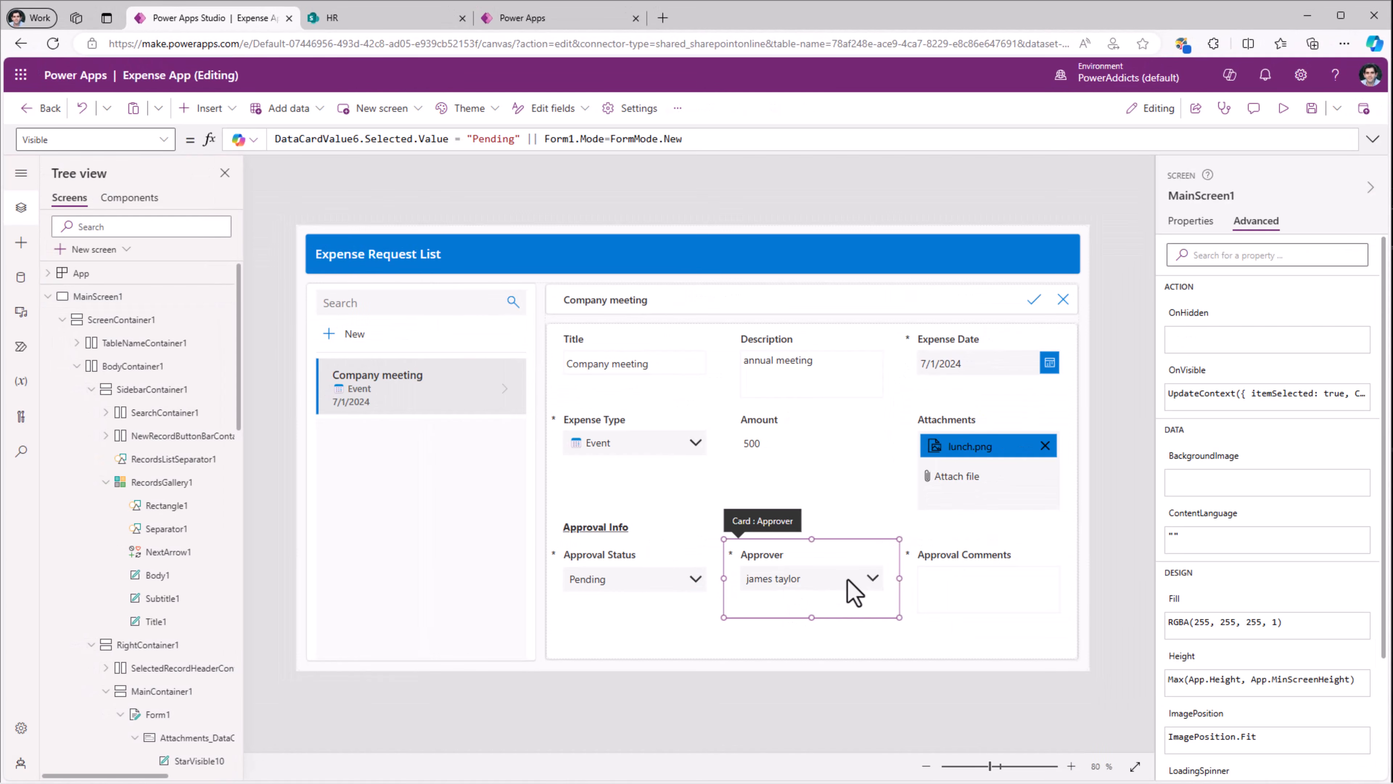
Copy the Approver combo box's control name and set the Approval Status combo box's OnChange formula to Reset(DataCardValue7).
click(848, 581)
click(1234, 198)
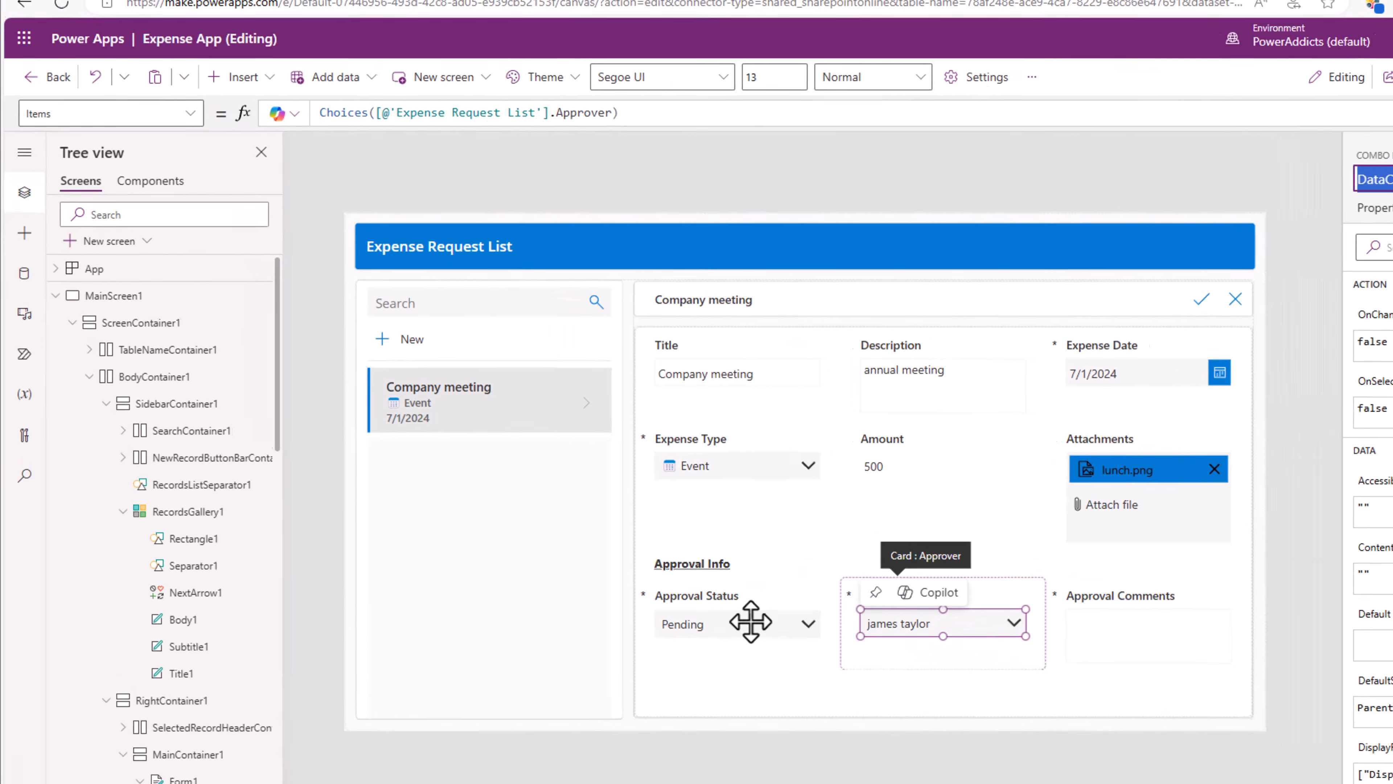
click(629, 587)
click(634, 587)
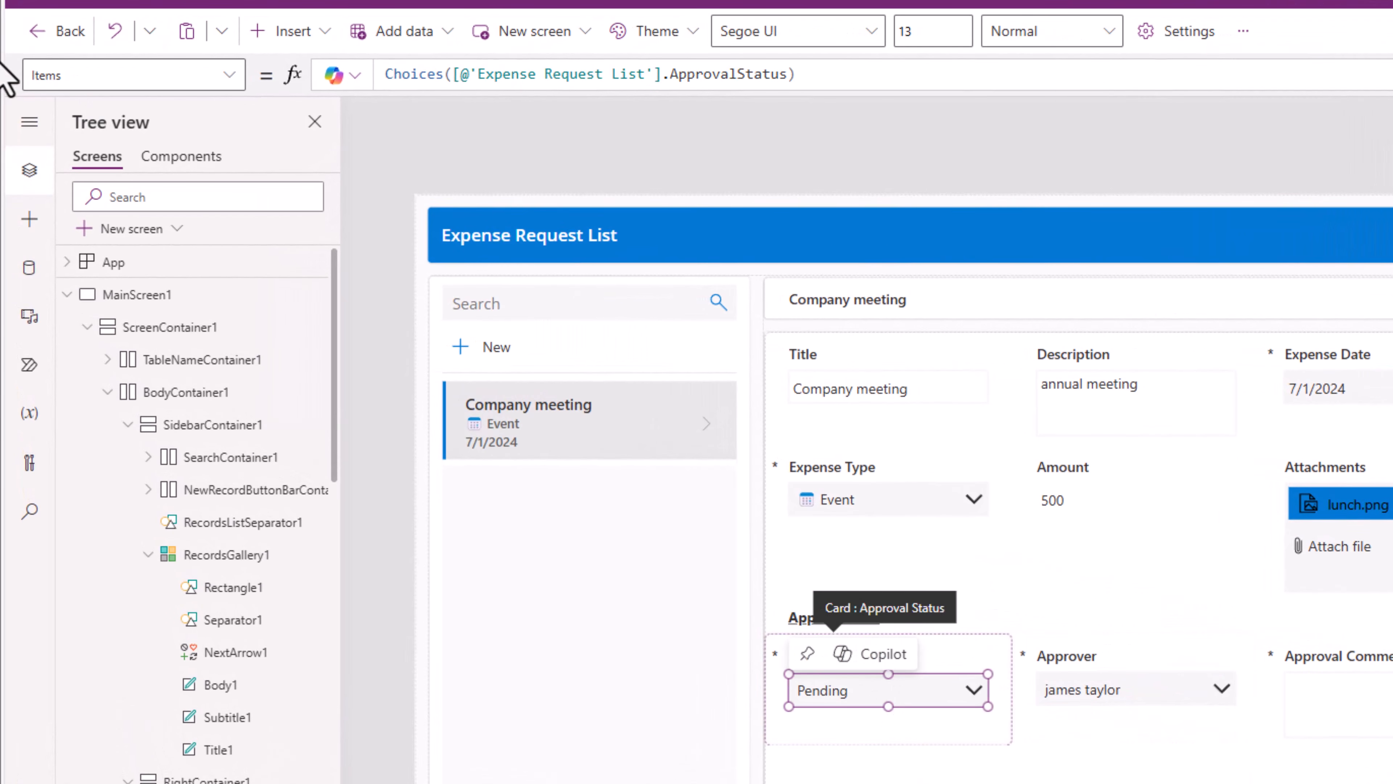
click(108, 82)
text(OnChange)
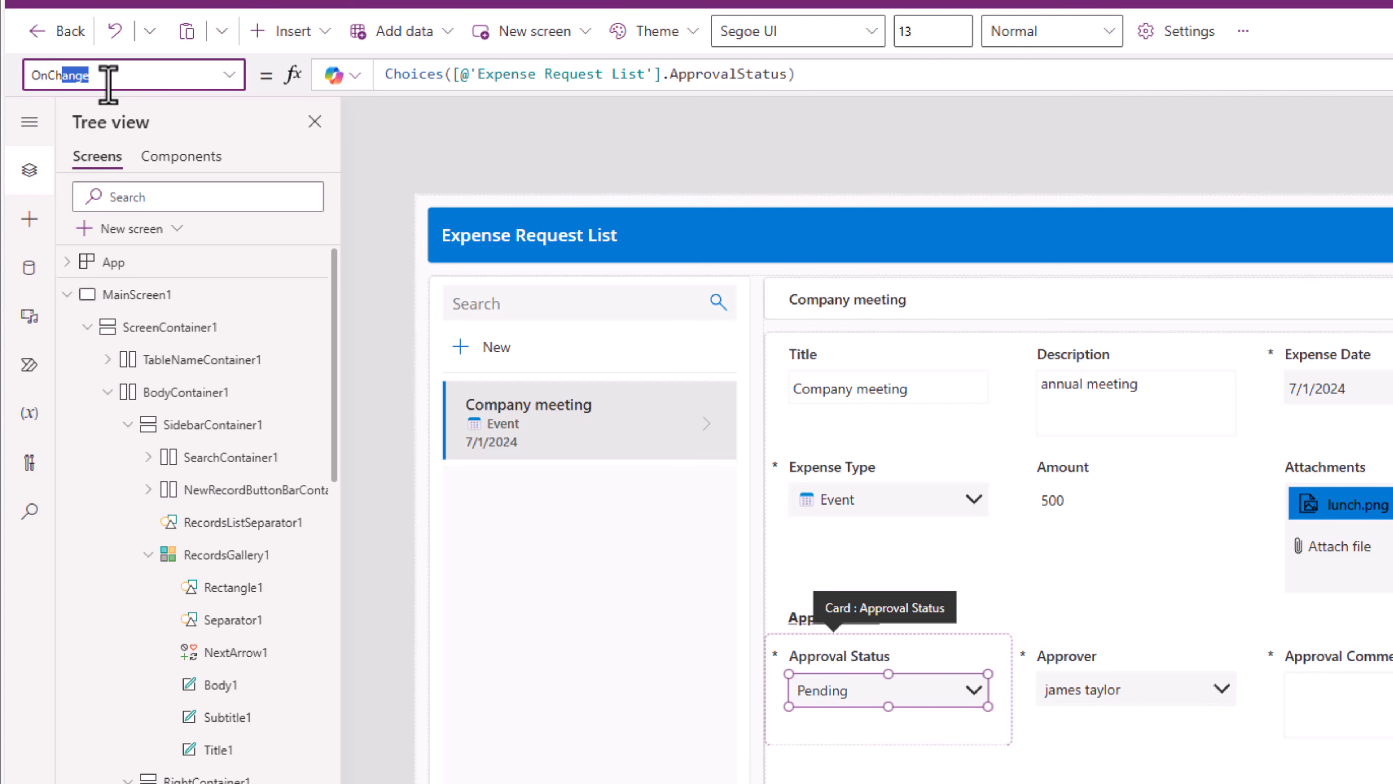
key(Return)
double_click(393, 82)
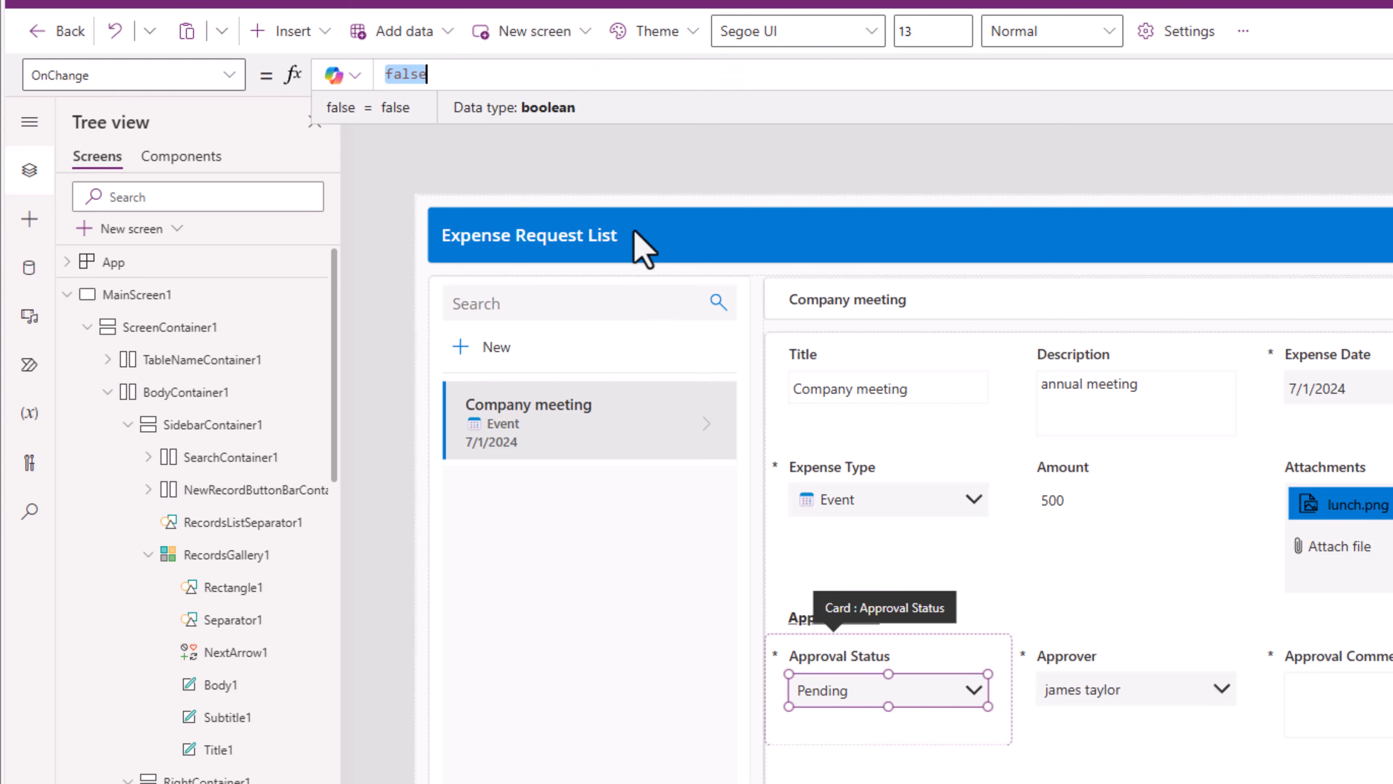
text(rese)
key(Tab)
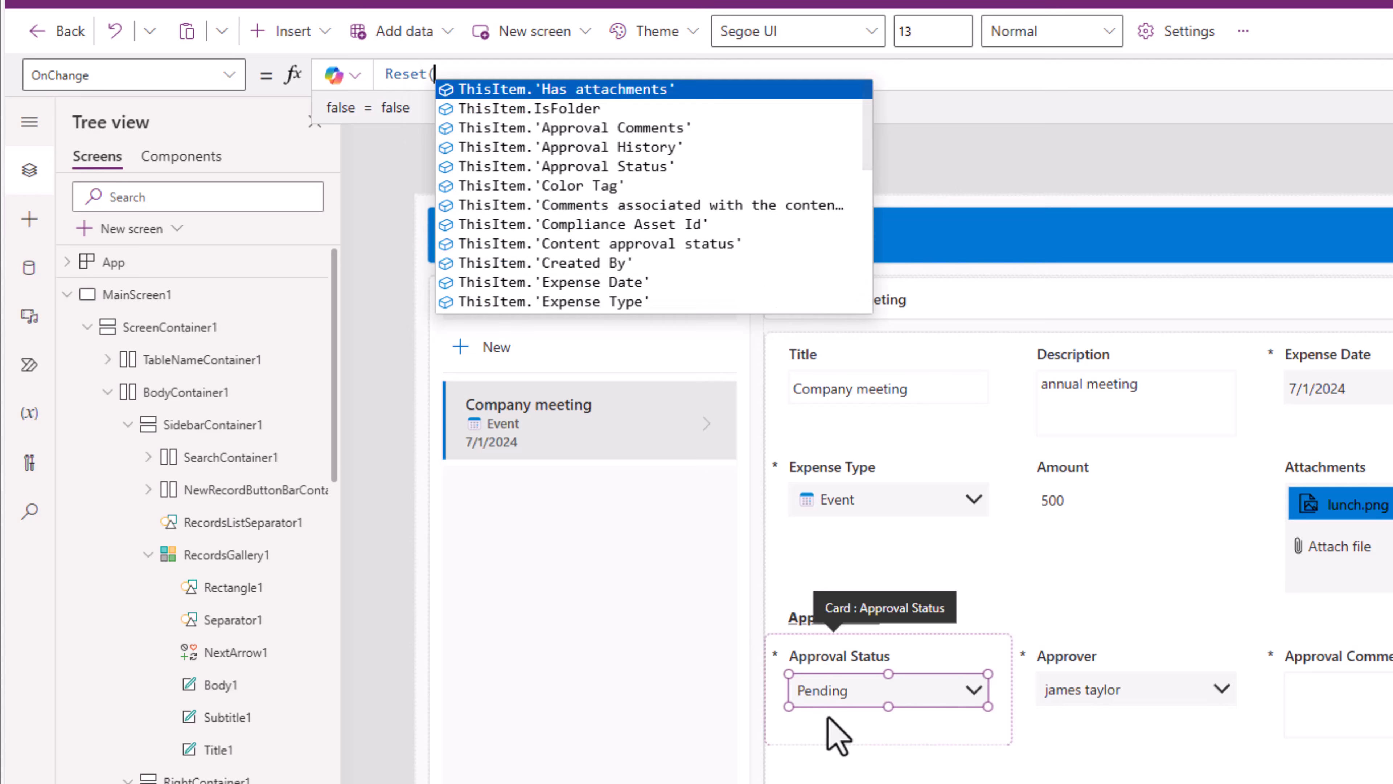
text(DataCardValue7))
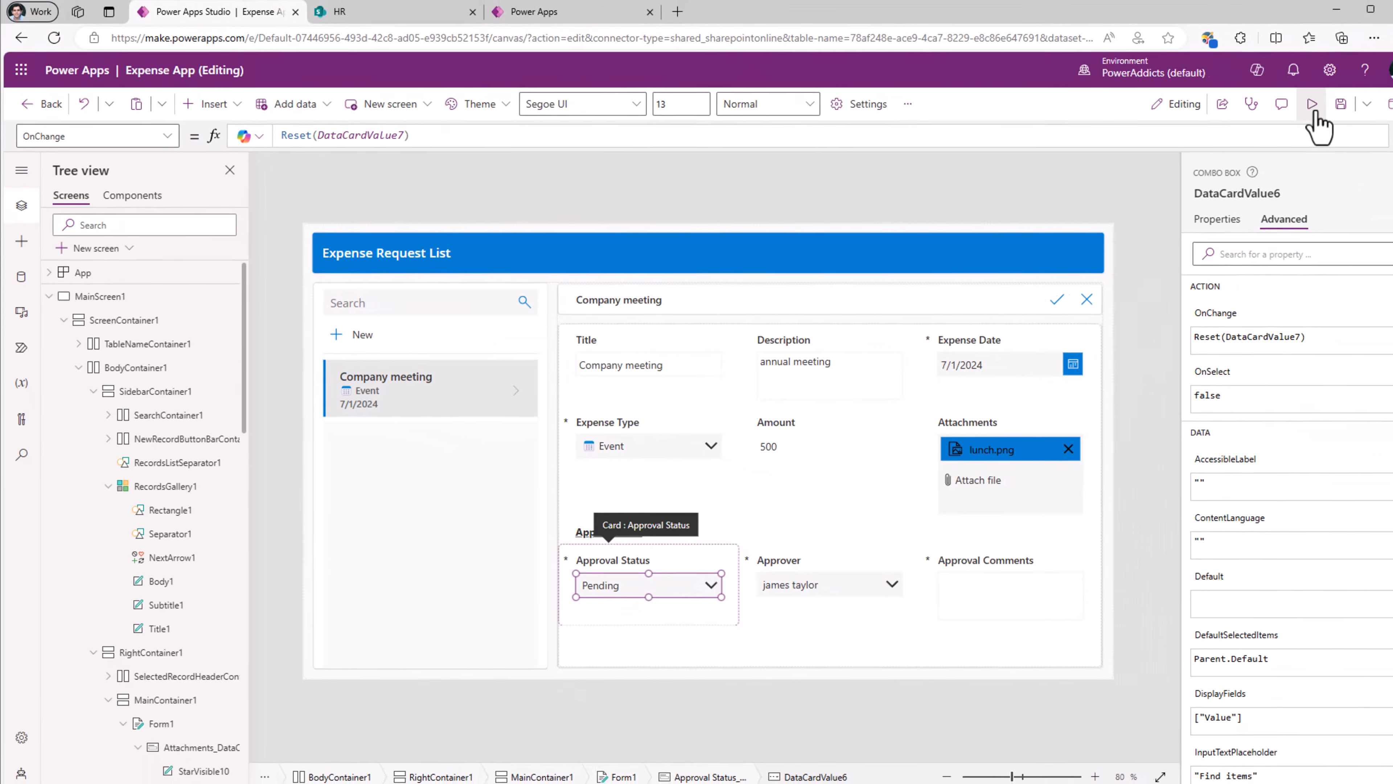
Preview the app and test the approver reset by switching Approval Status to Approved and back to Pending.
key(F5)
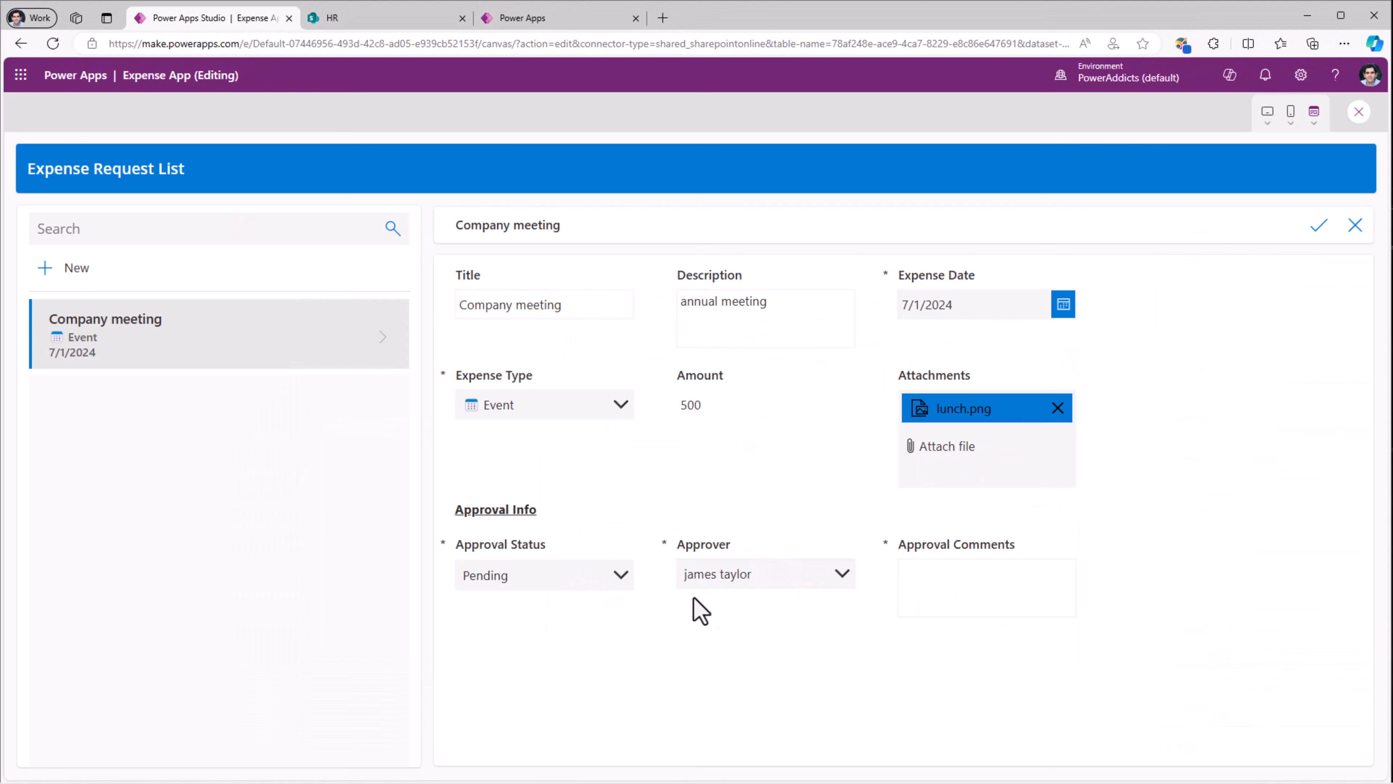
click(621, 575)
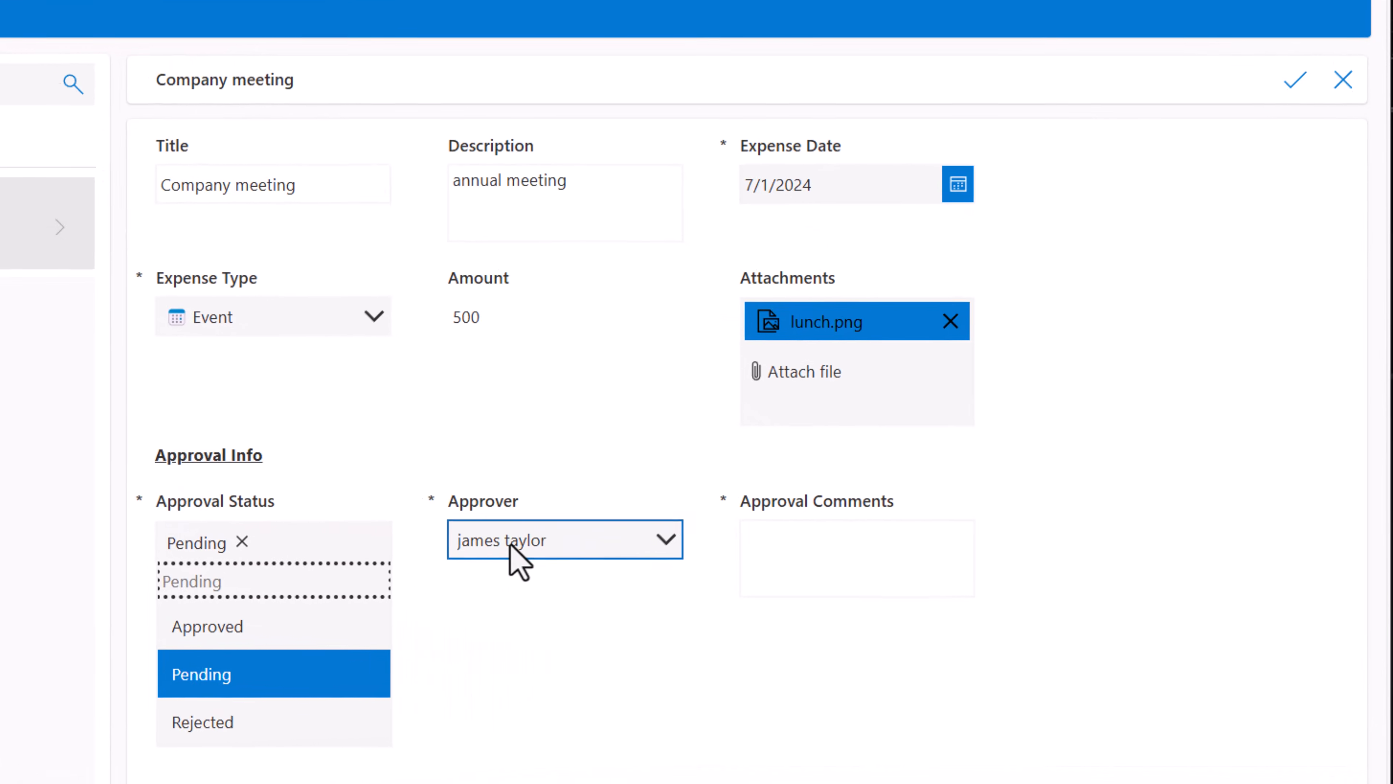
click(312, 629)
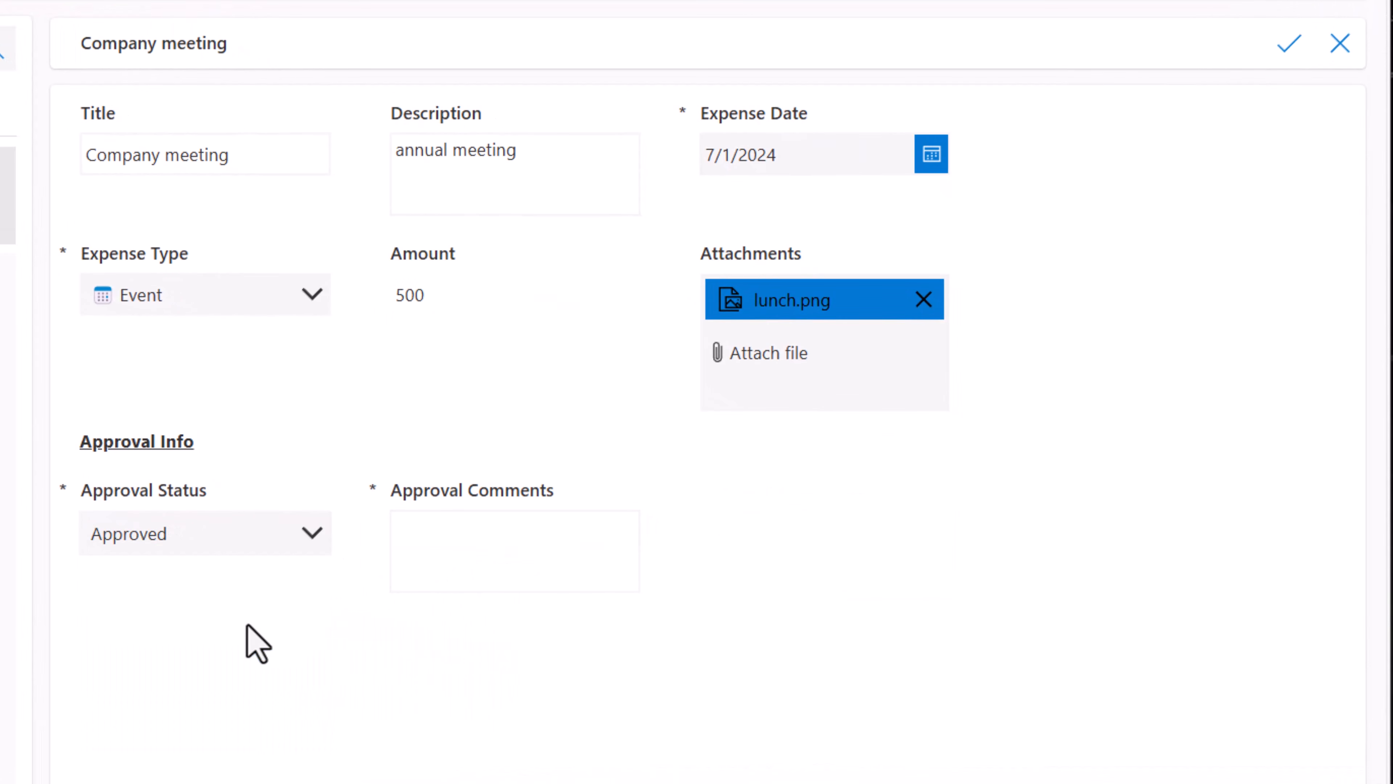
click(310, 542)
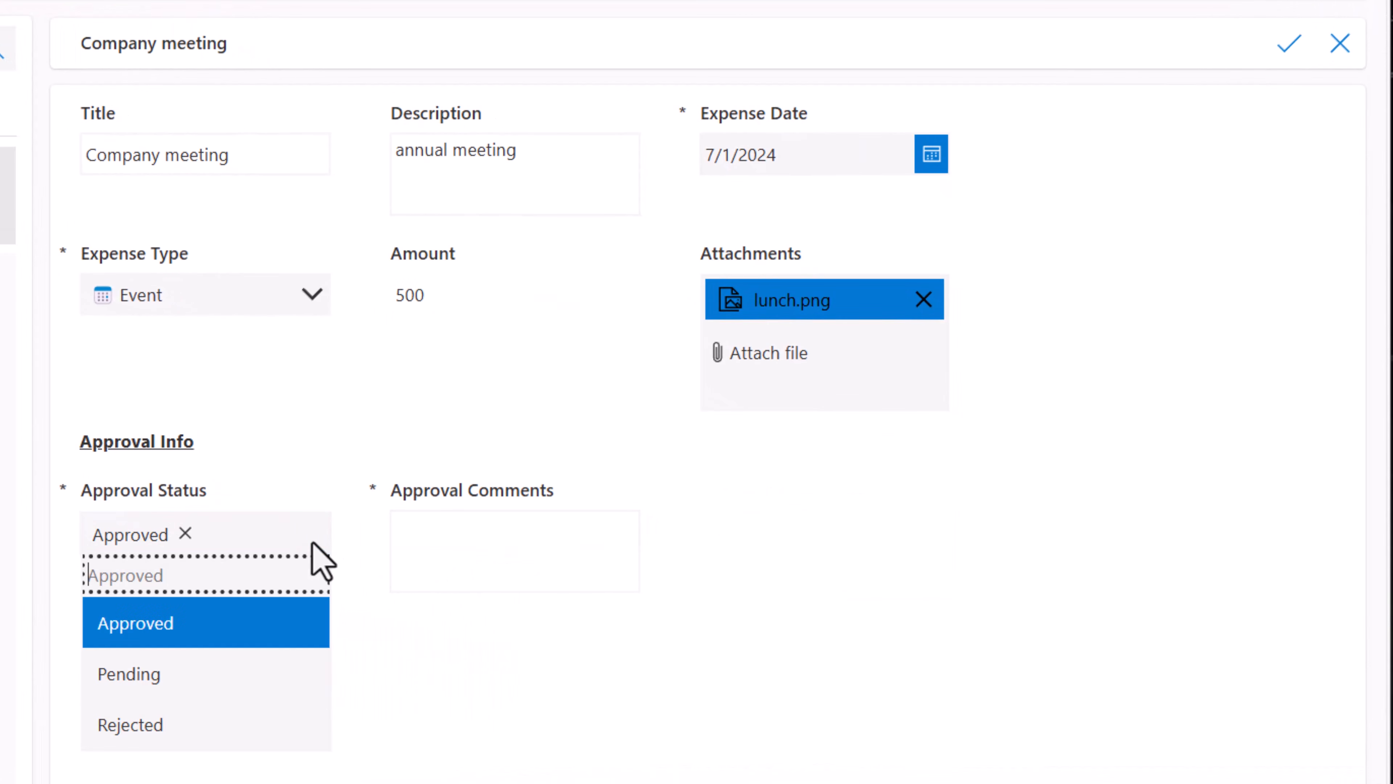
click(201, 687)
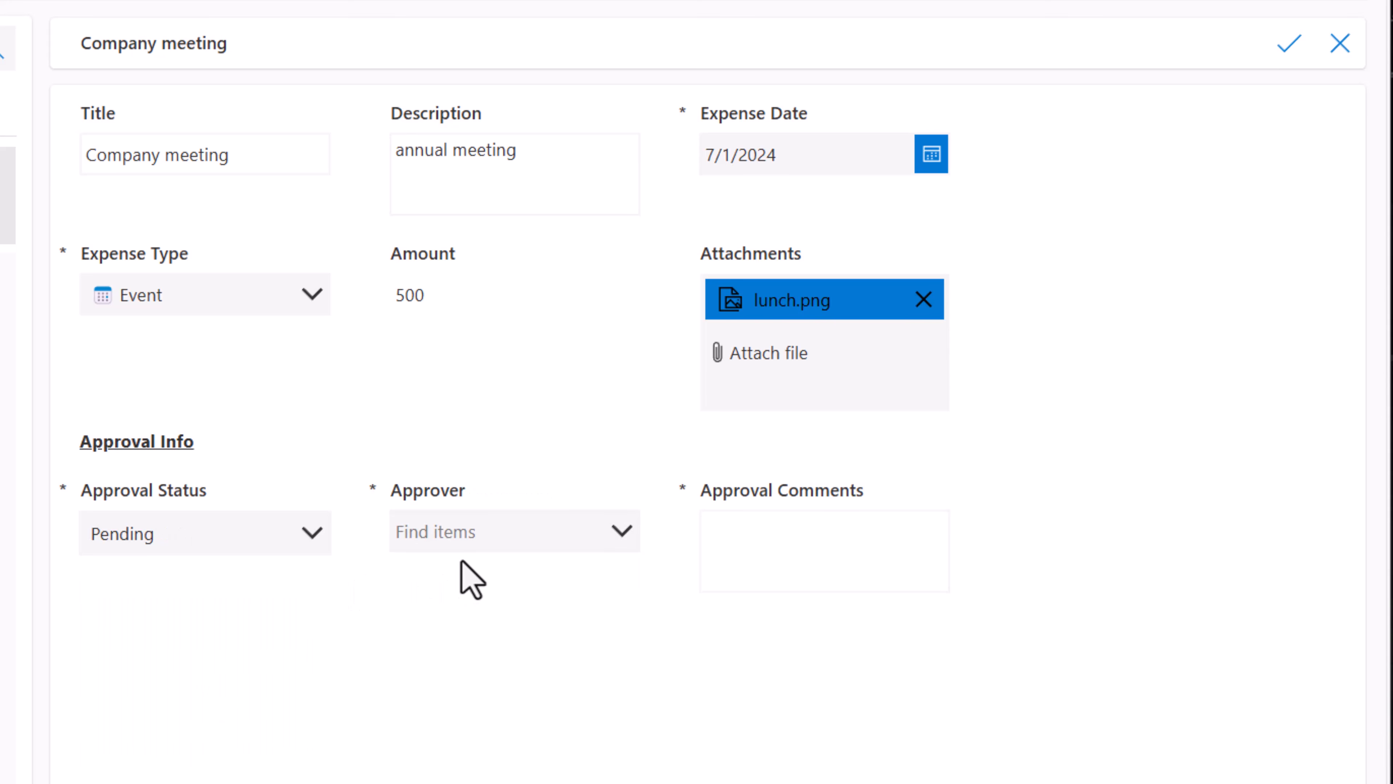
Set the Approval Comments card's Default formula to If( Form1.Mode=FormMode.Edit,Blank(), ThisItem.'Approval Comments').
click(675, 521)
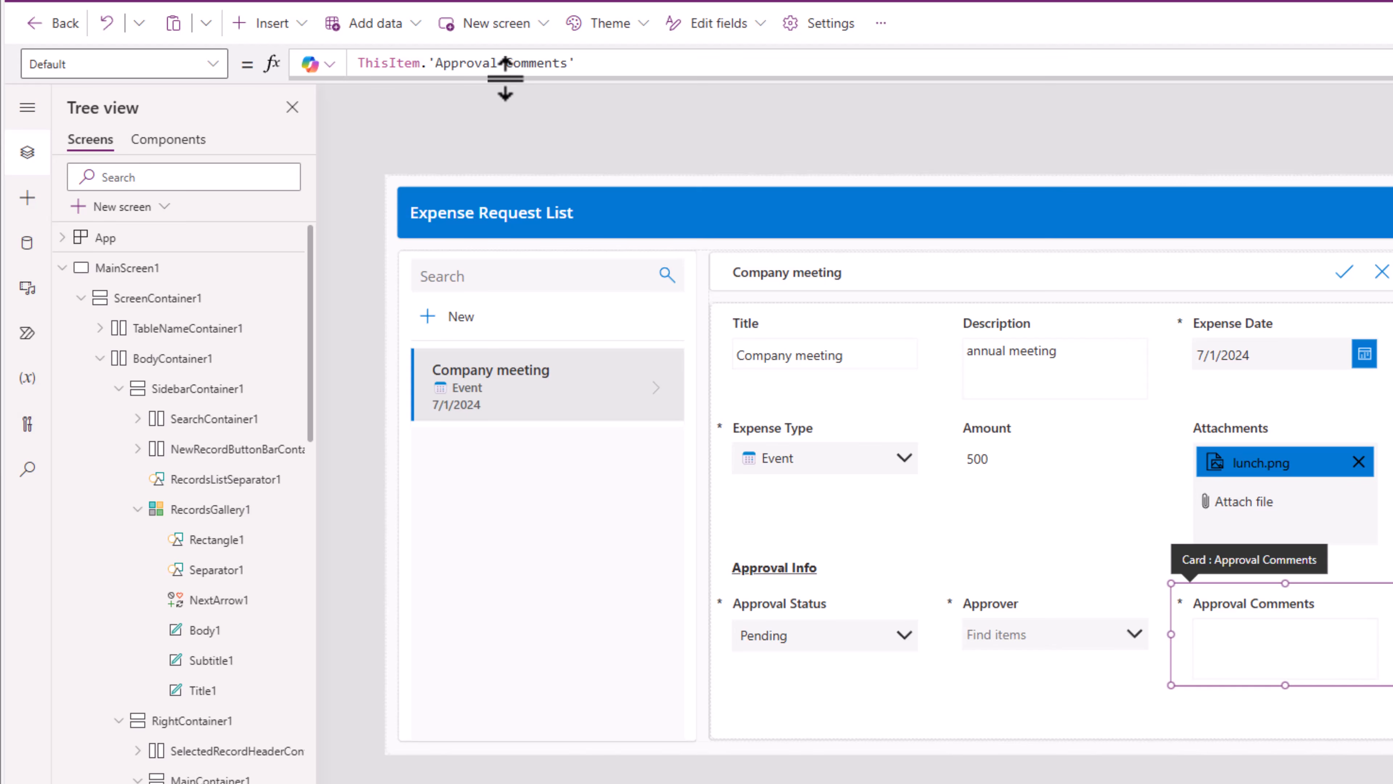
click(600, 64)
key(ctrl+a)
text(If( Form1.Mode=FormMode.Edit,Blank(), ThisItem.'Approval Comments'))
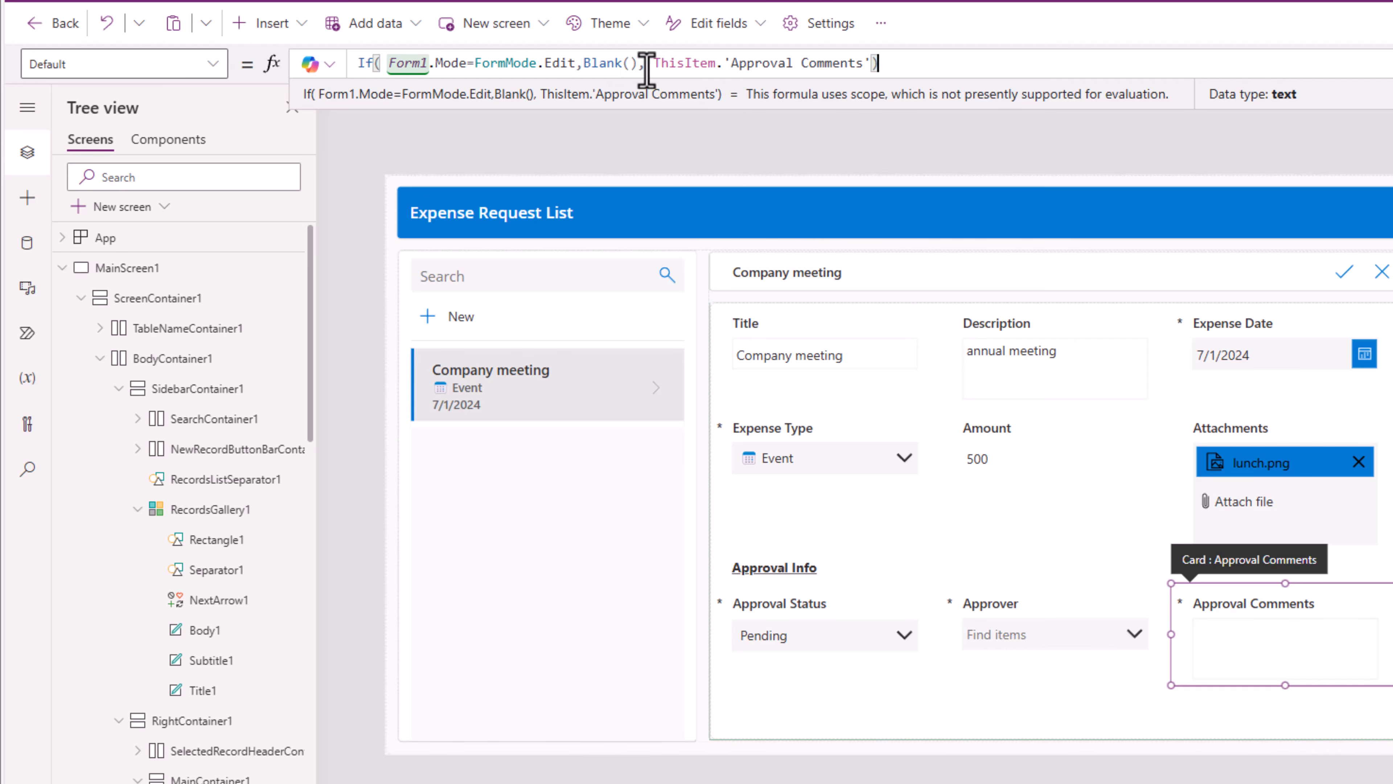
drag(652, 65, 877, 62)
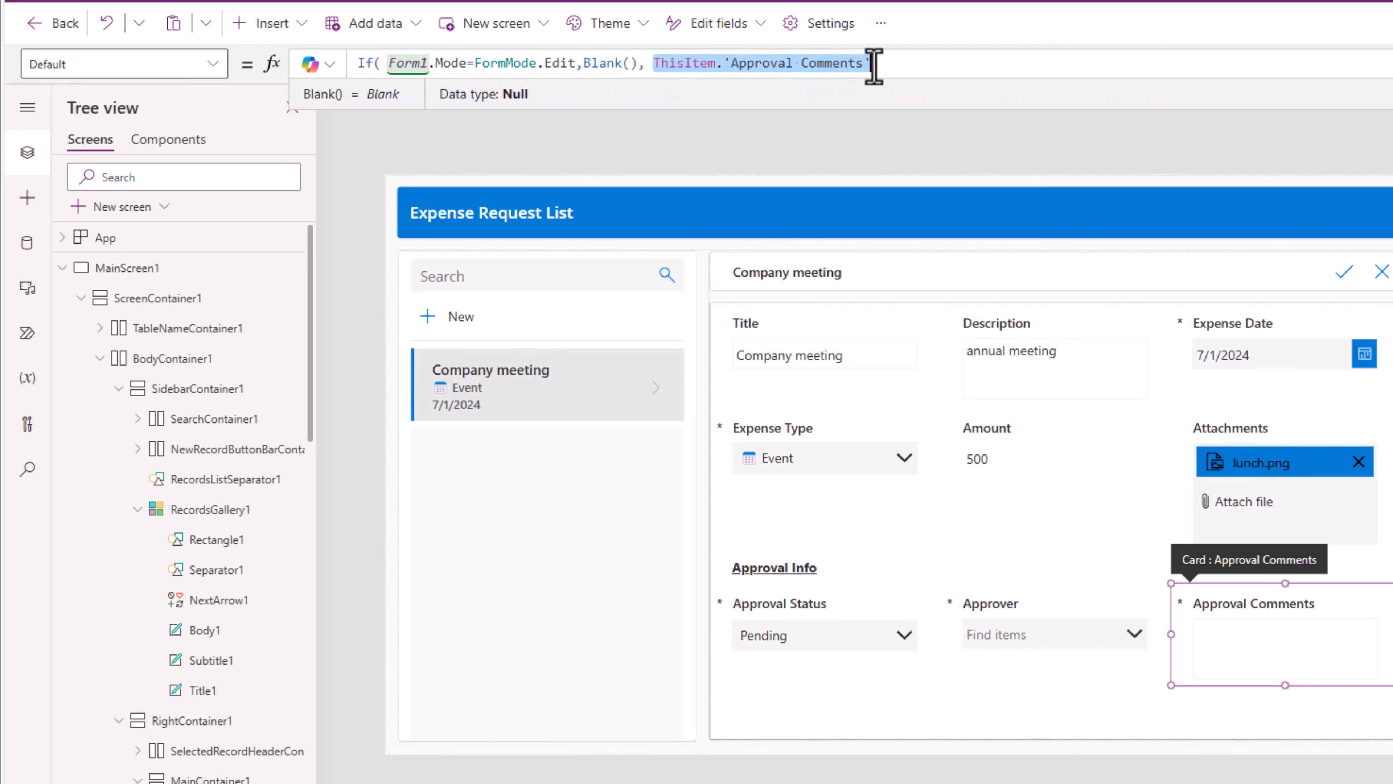
click(923, 63)
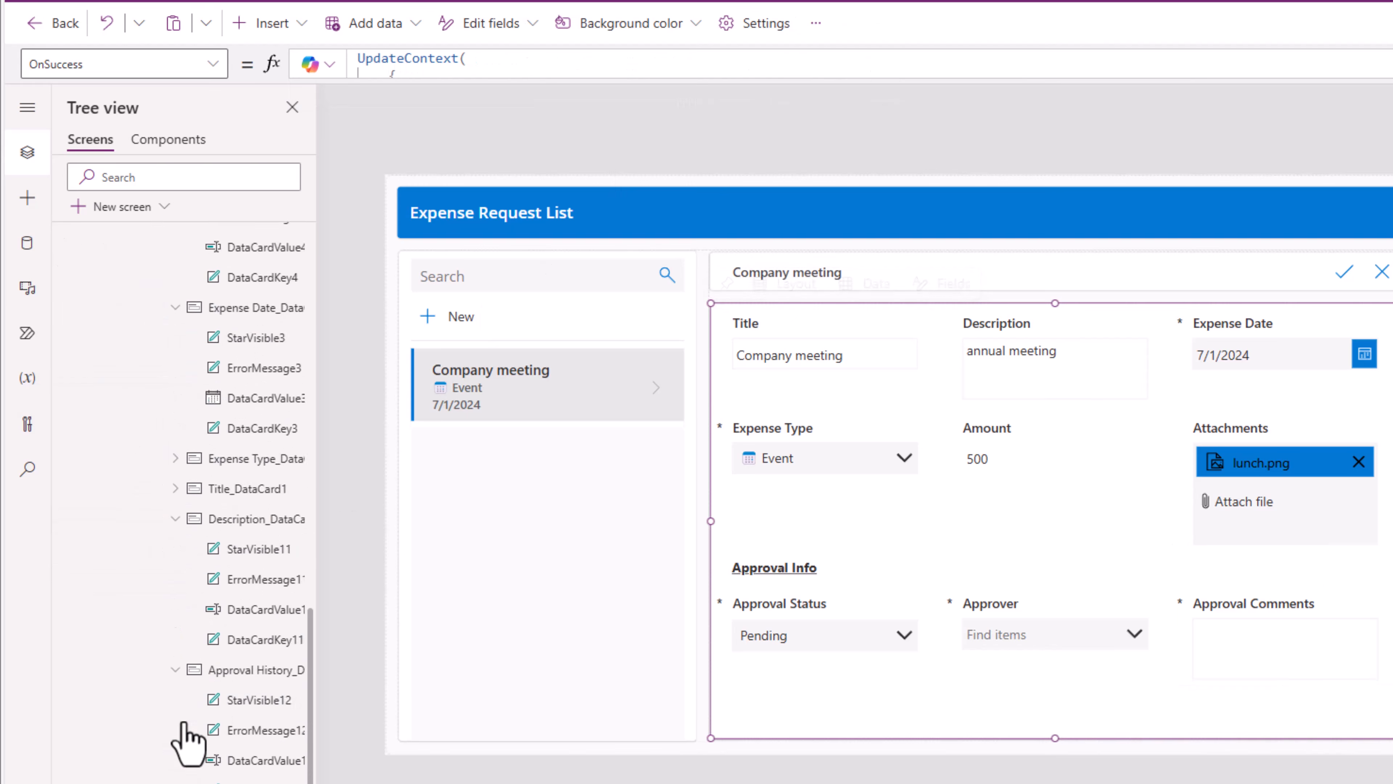
Replace the Approval History card's Update formula with an If that prepends timestamp, user, status and comments to DataCardValue14.Text in FormMode.Edit, otherwise returning DataCardValue14.Text.
scroll(219, 725, down, 3)
click(242, 501)
click(186, 64)
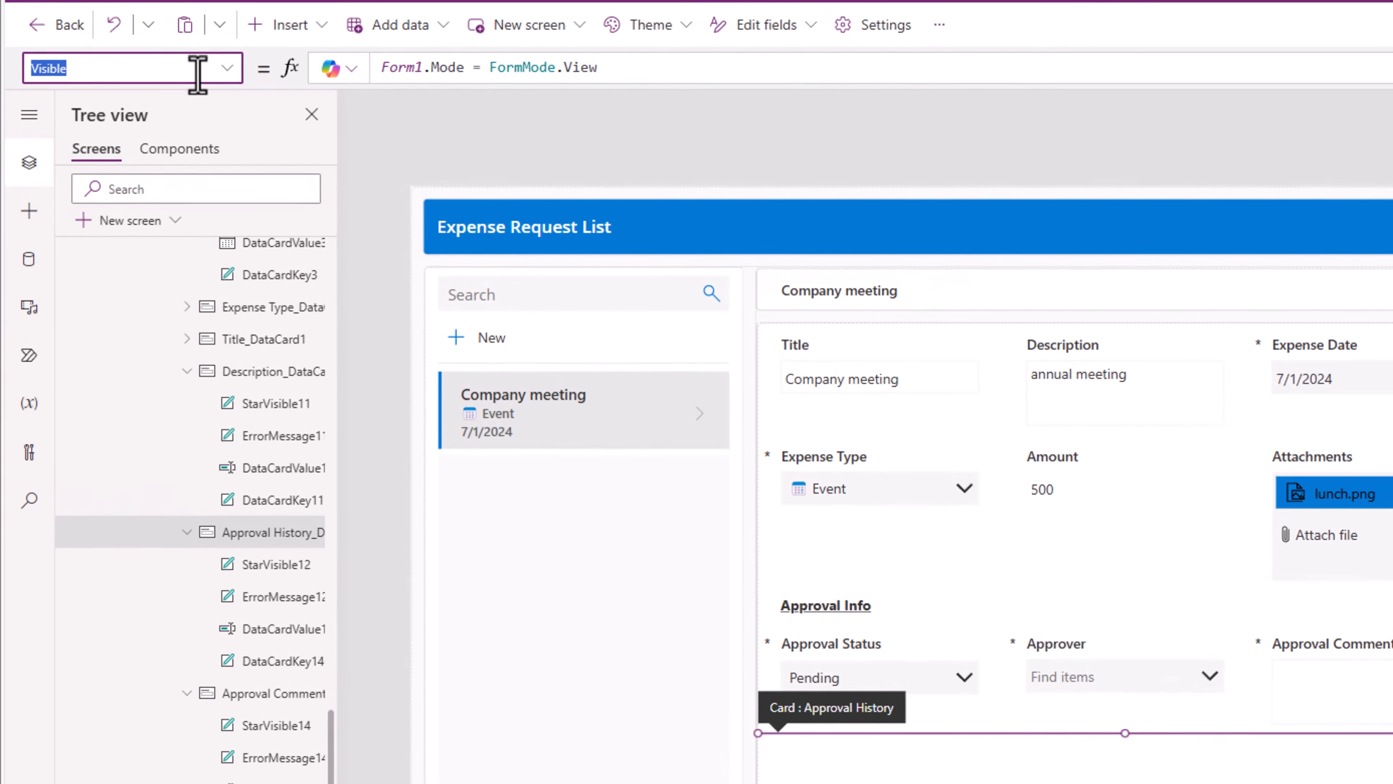
text(Upd)
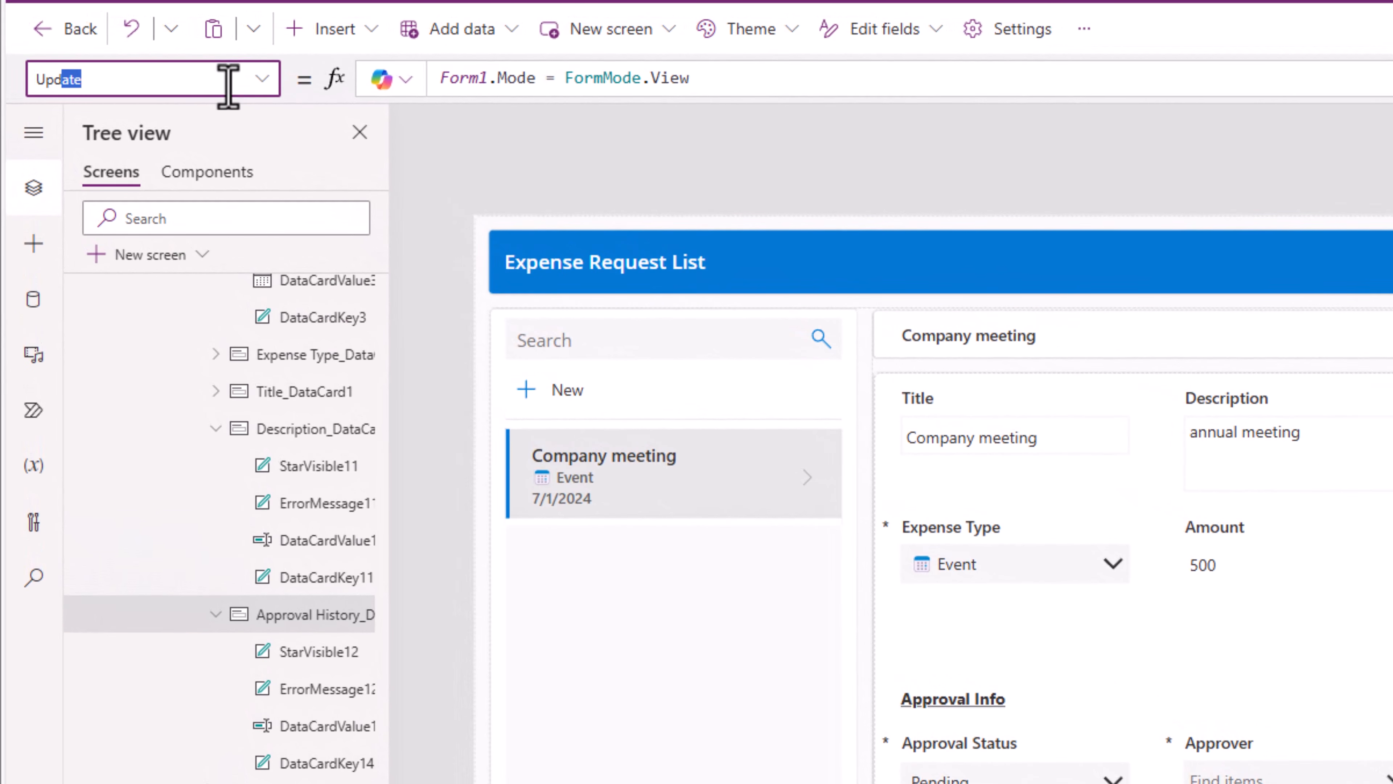
key(Return)
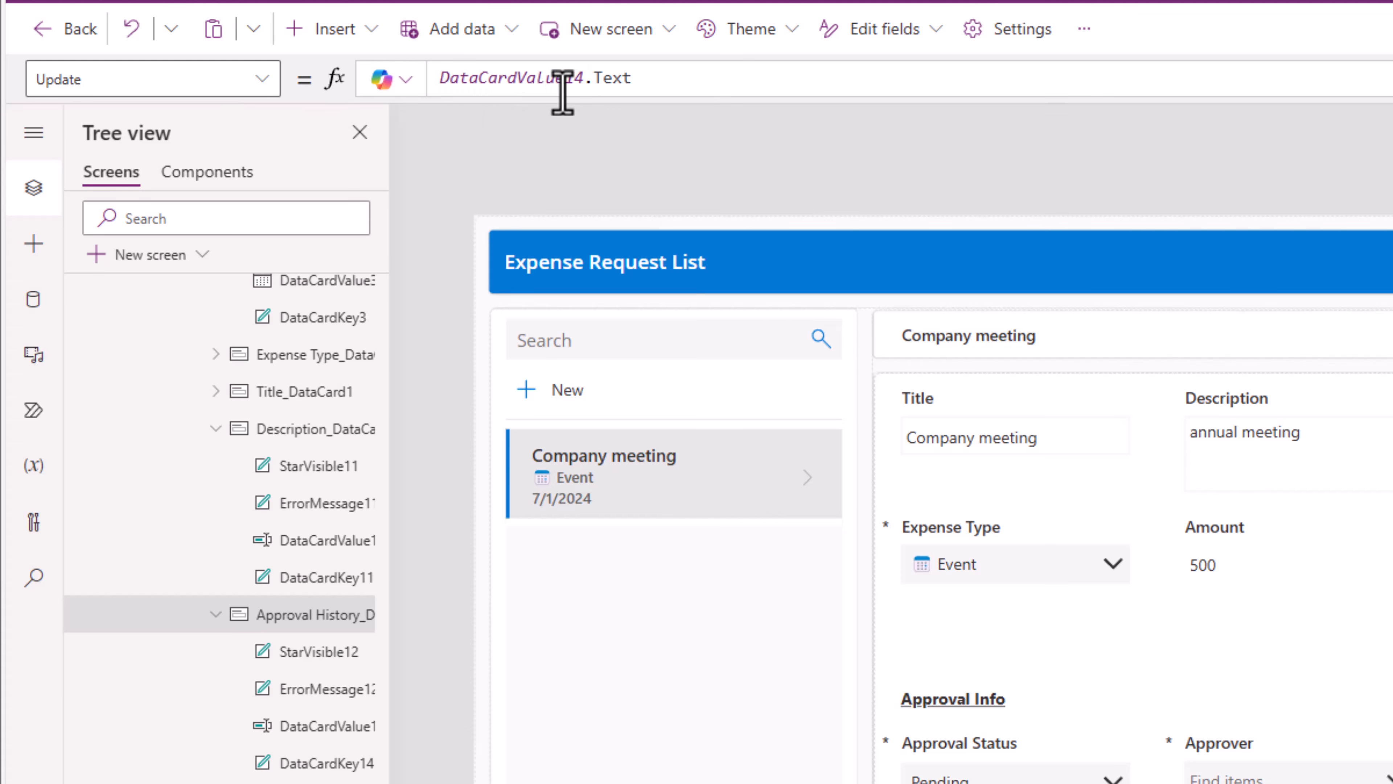
key(ctrl+a)
key(ctrl+v)
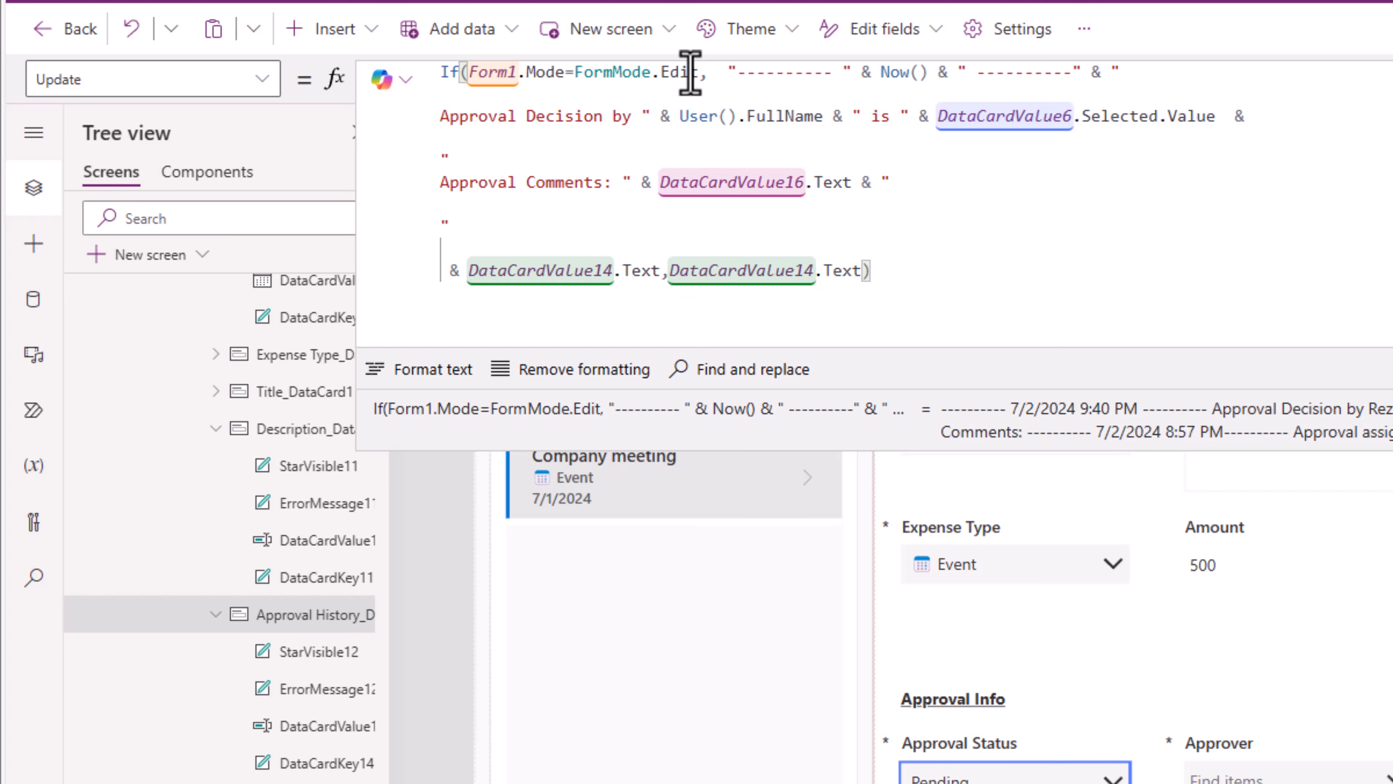
Review the Approval History Update formula's timestamp, user name, status, comments and DataCardValue14 references, comparing them with the card's controls.
click(731, 72)
drag(725, 72, 1073, 74)
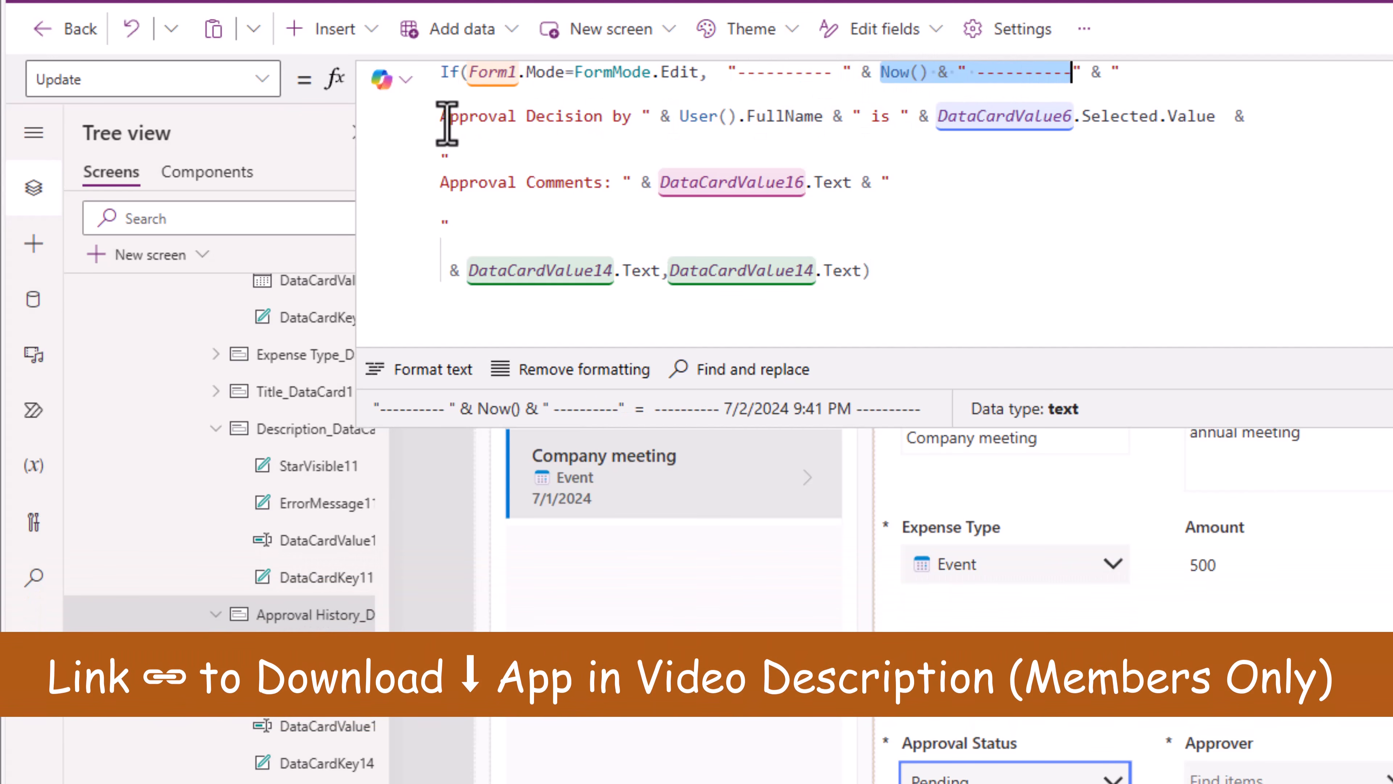
click(631, 118)
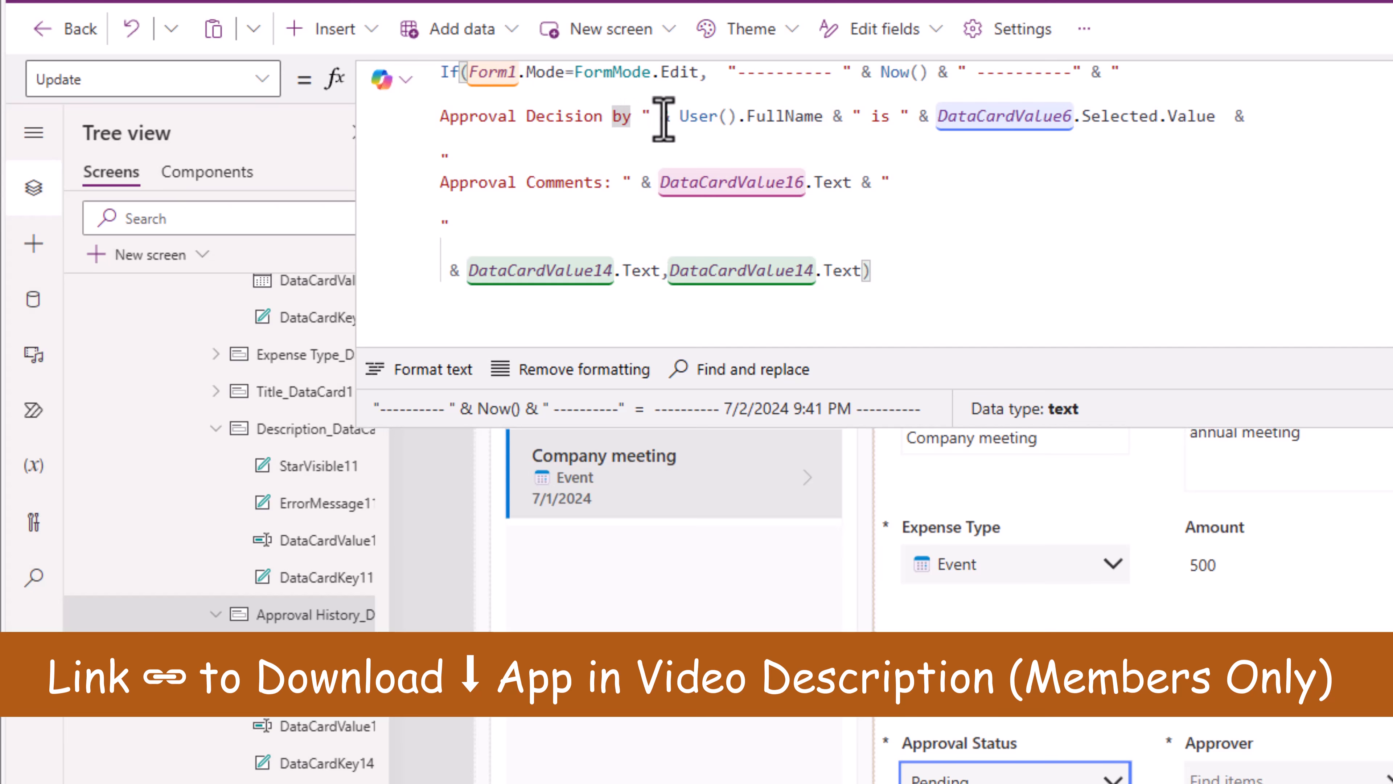
drag(679, 115, 823, 117)
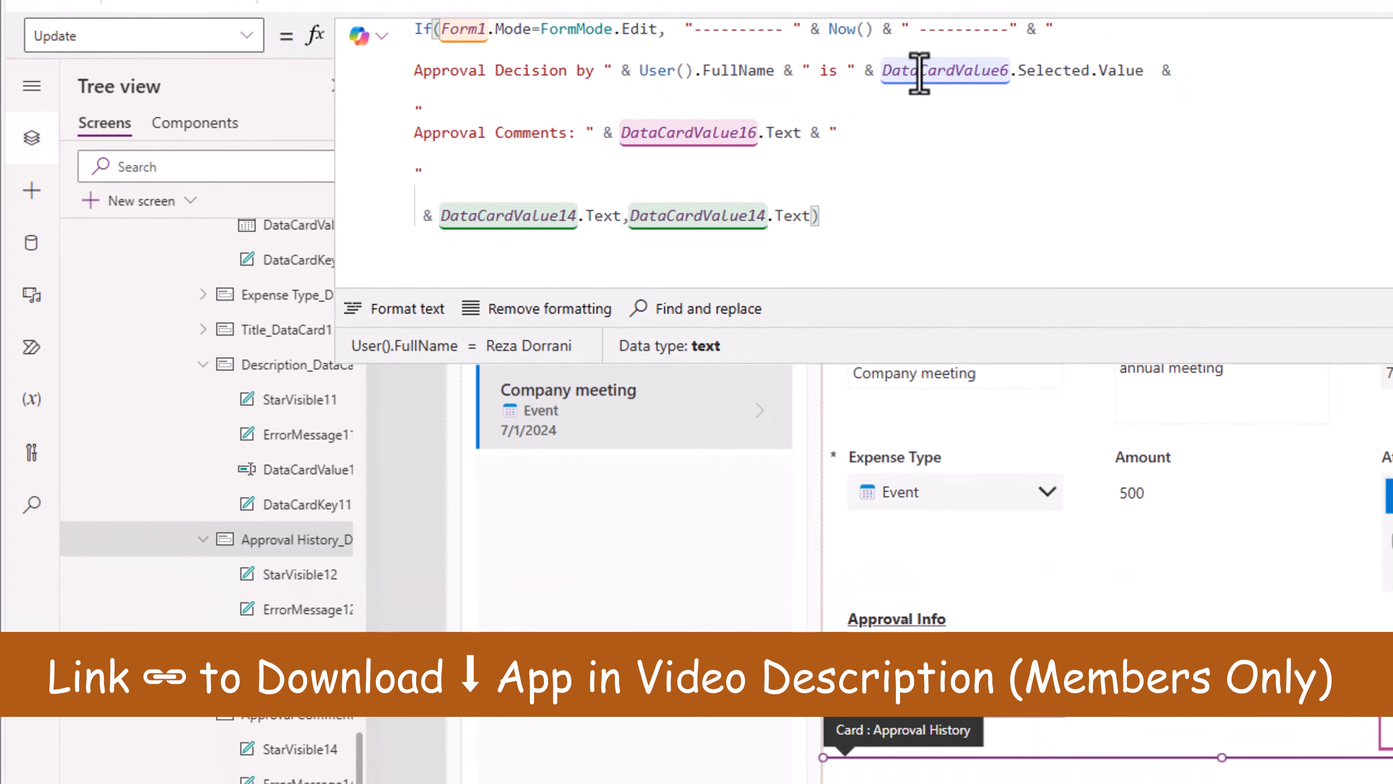
double_click(933, 70)
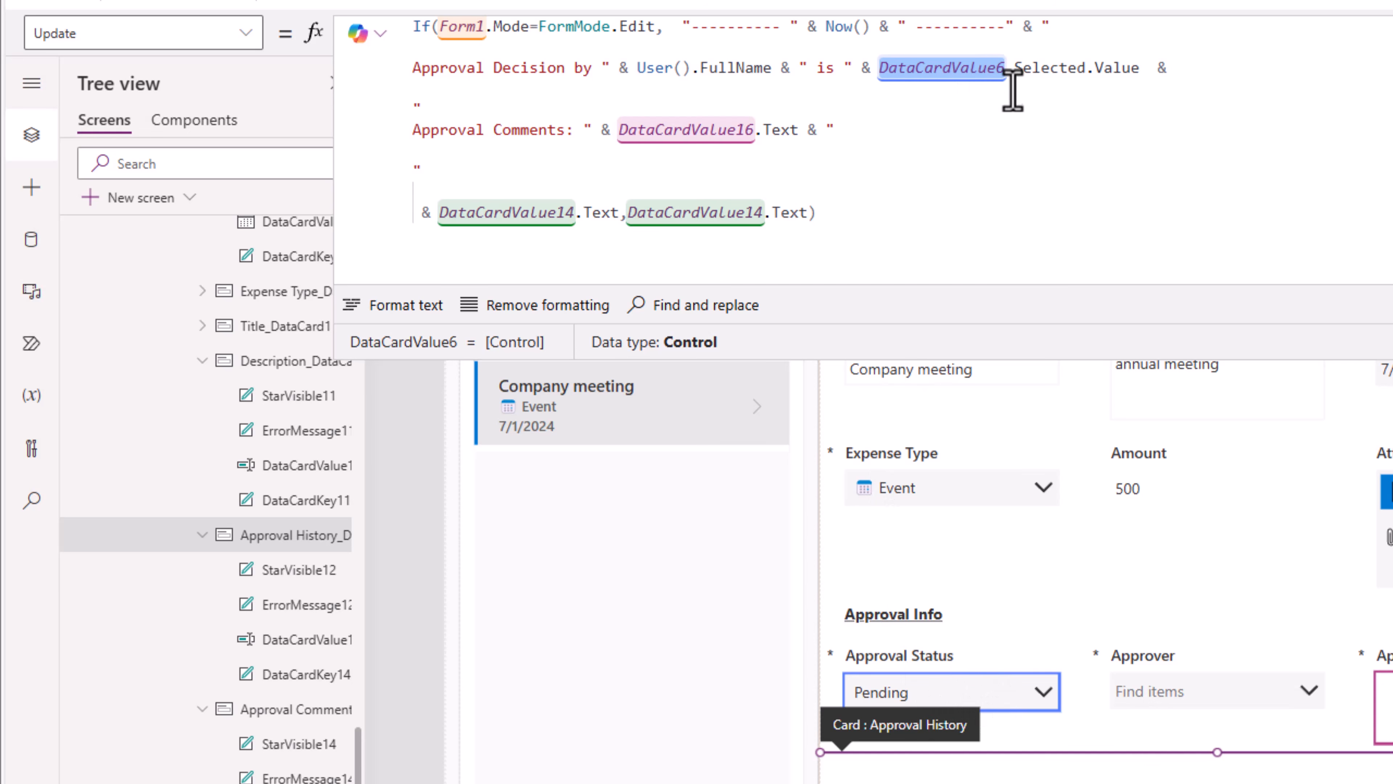
double_click(476, 130)
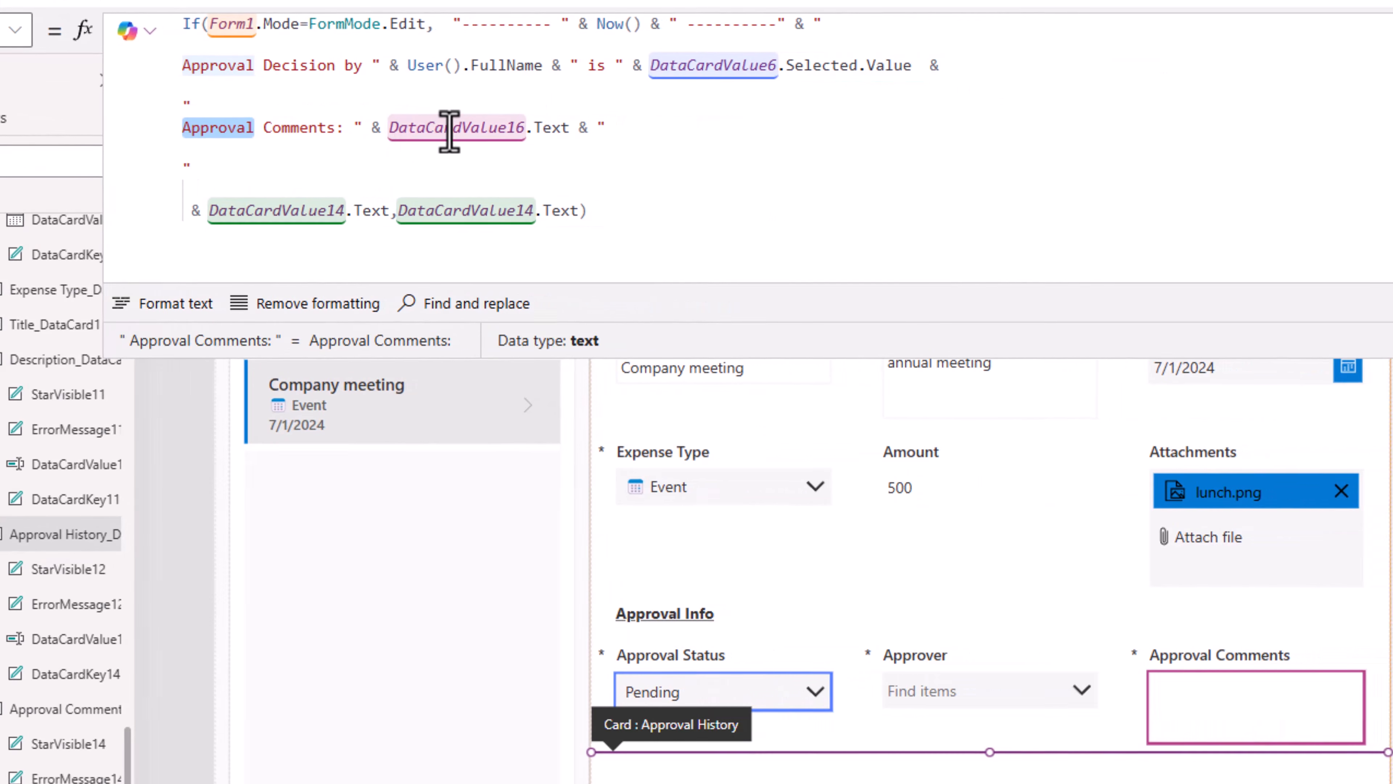
double_click(449, 131)
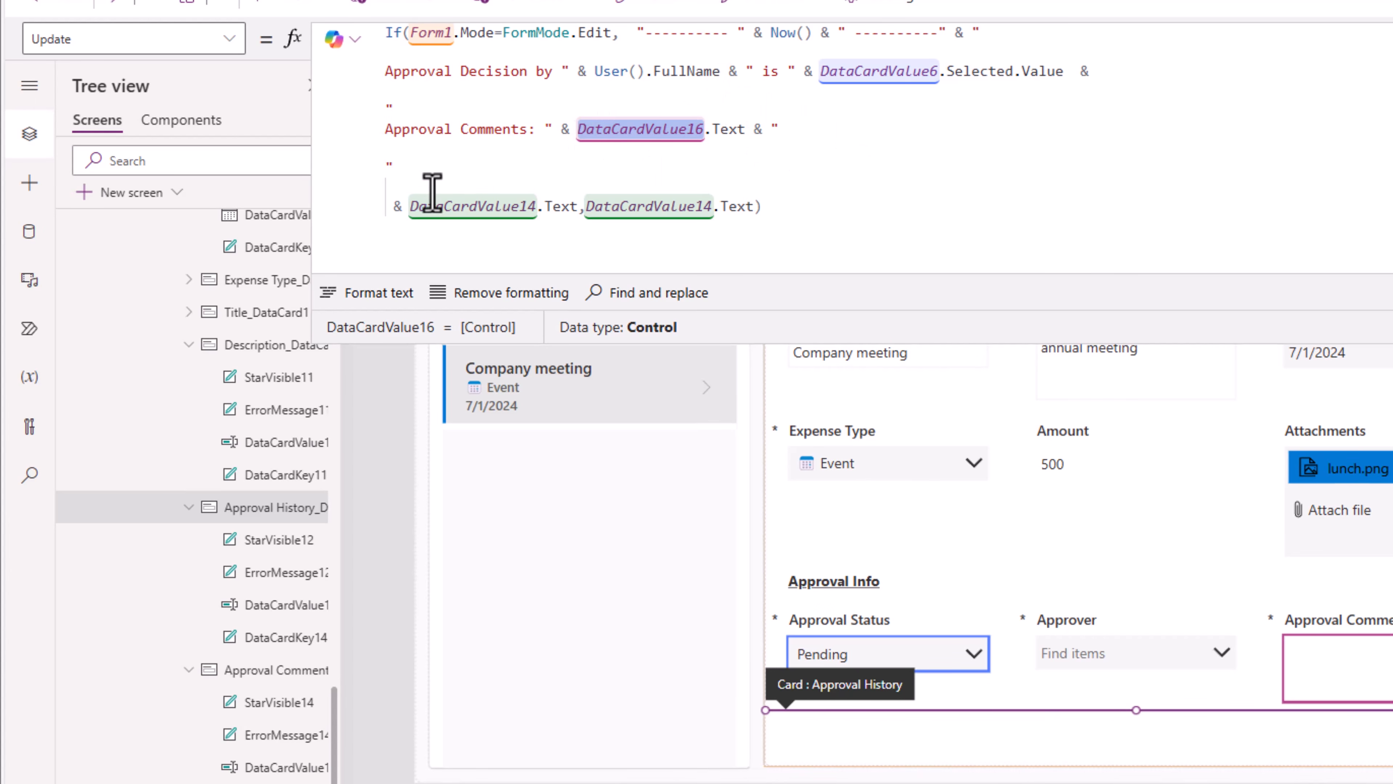
drag(405, 206, 535, 212)
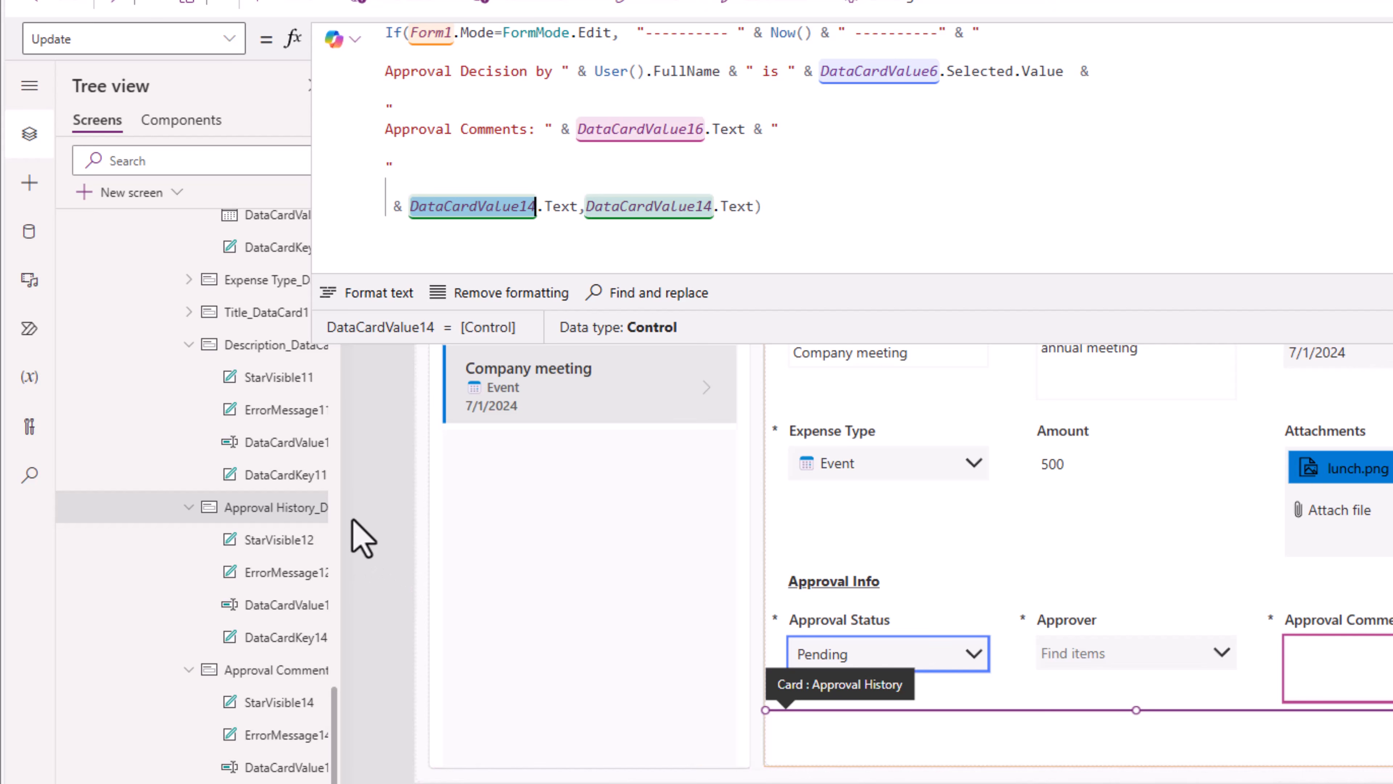
drag(351, 522, 414, 523)
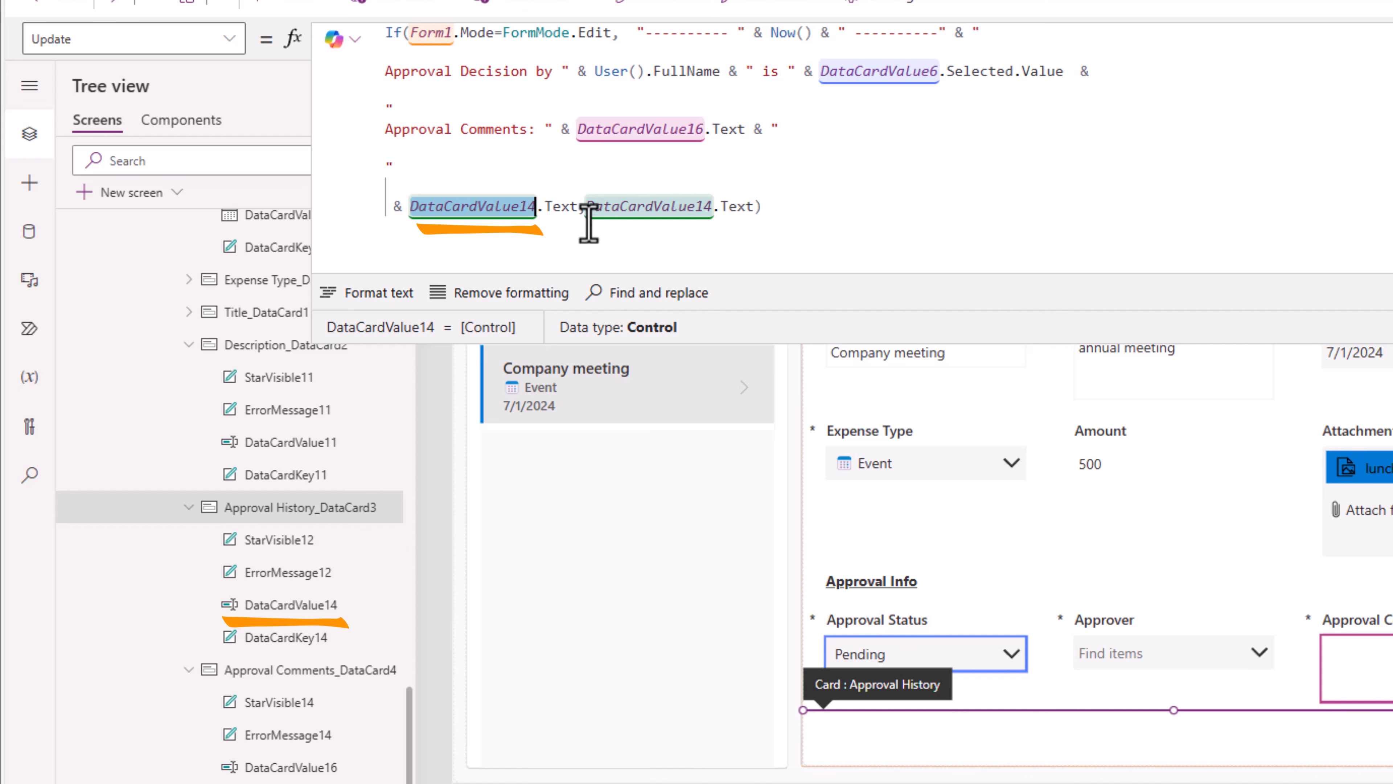
drag(587, 209, 754, 208)
drag(575, 209, 441, 55)
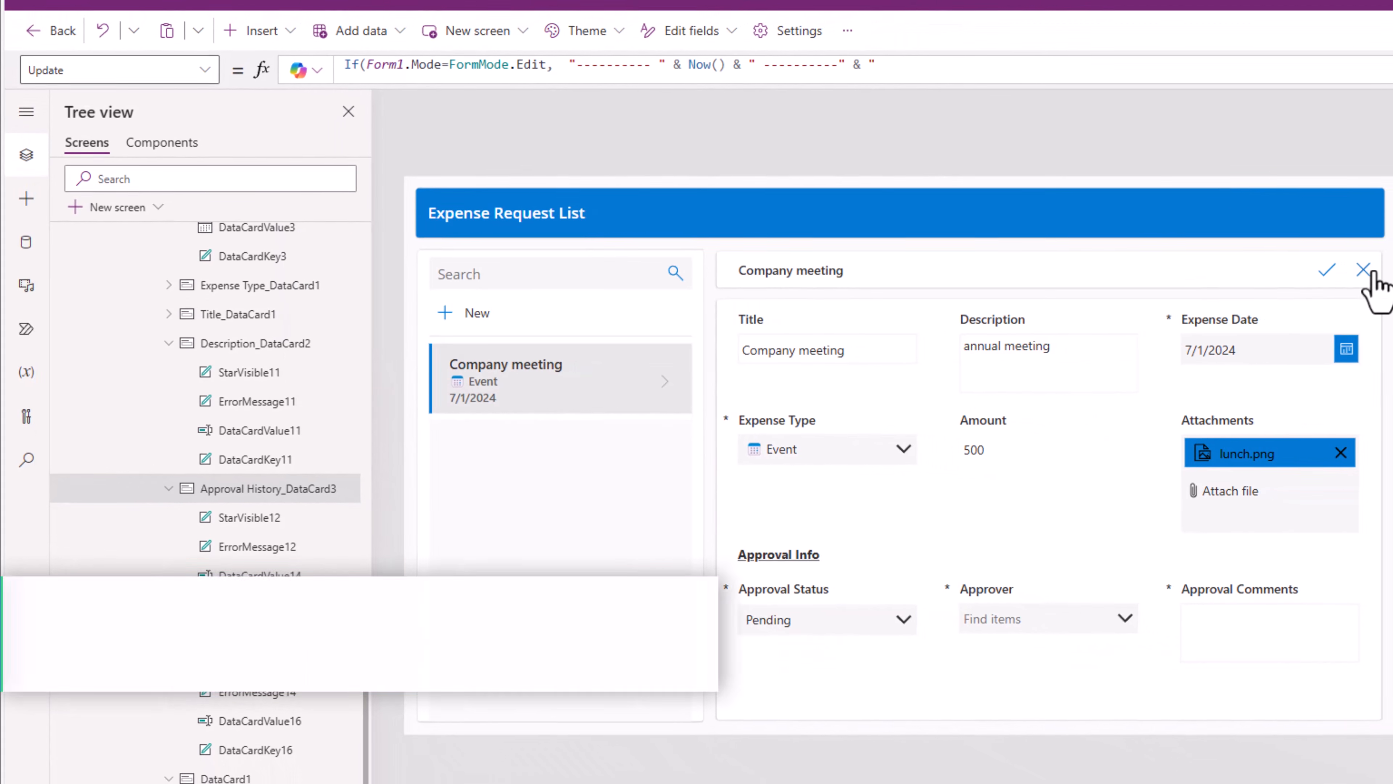
Cancel editing the record and add RecordsGallery1.Selected.'Approval Status'.Value <> Blank() to the edit icon's Visible formula.
click(1366, 271)
click(1327, 283)
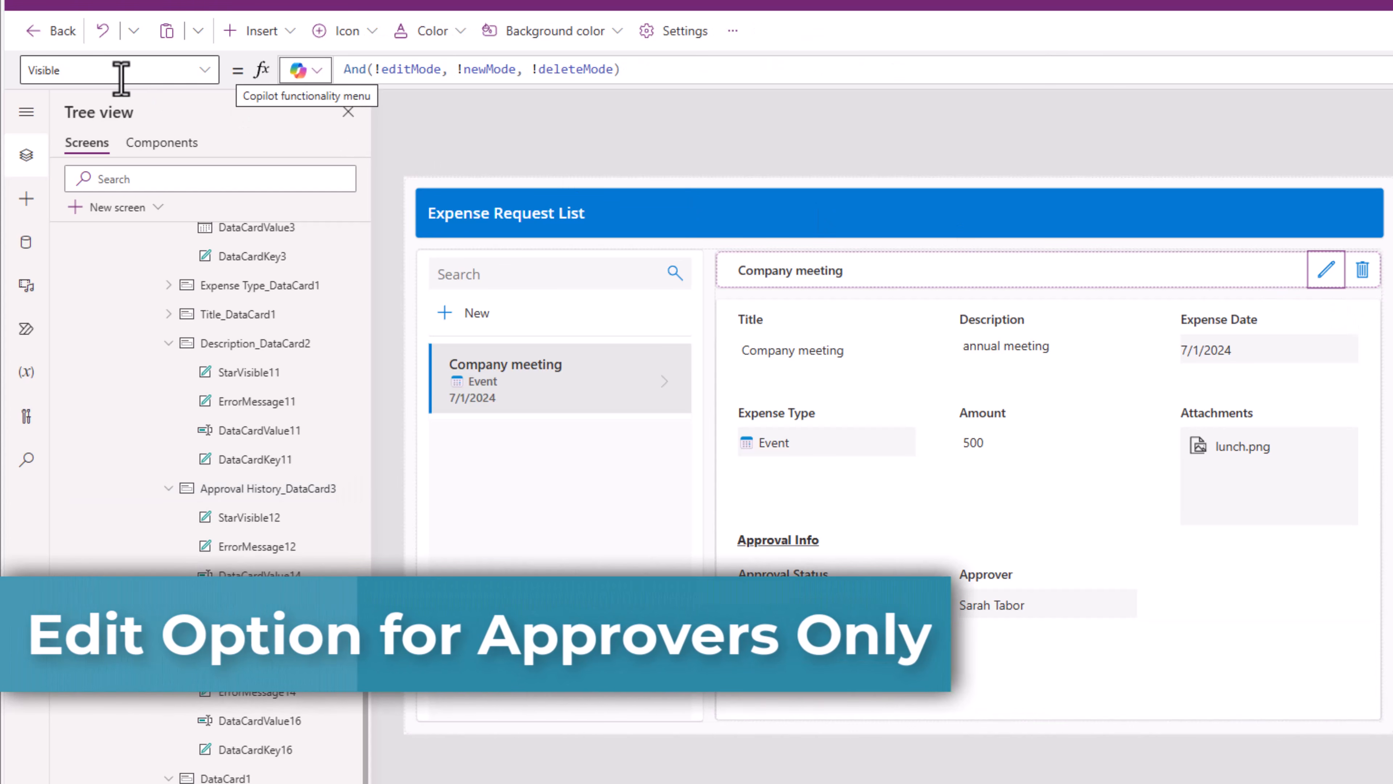
click(408, 69)
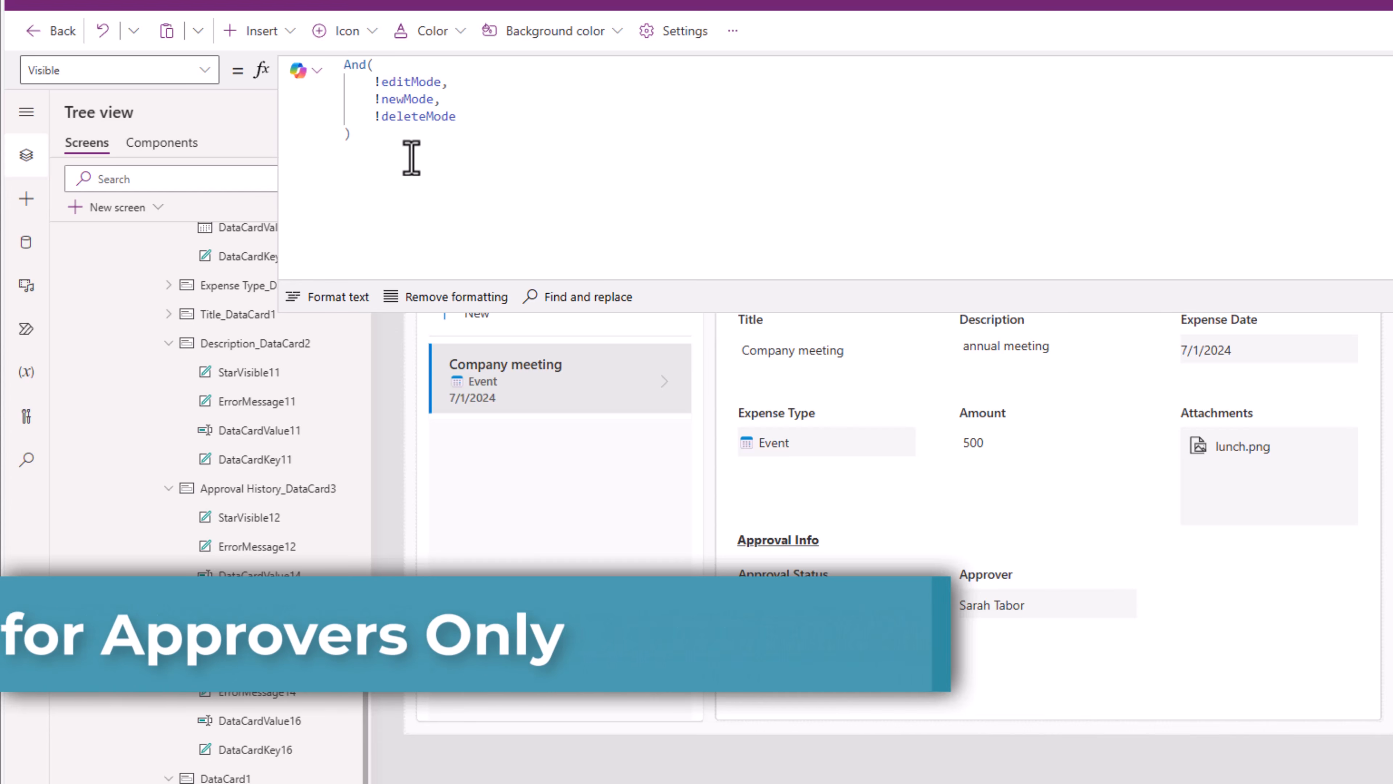
click(495, 121)
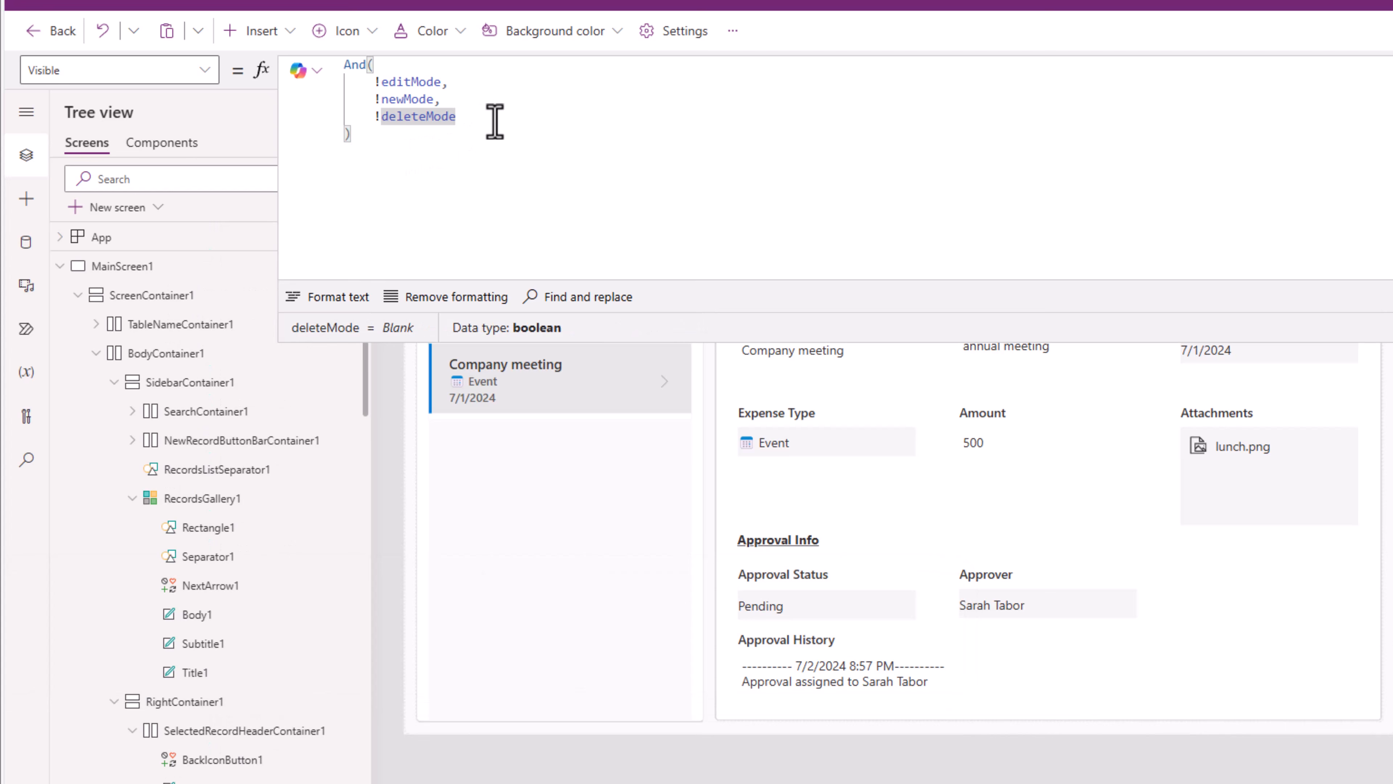
text(,)
key(Return)
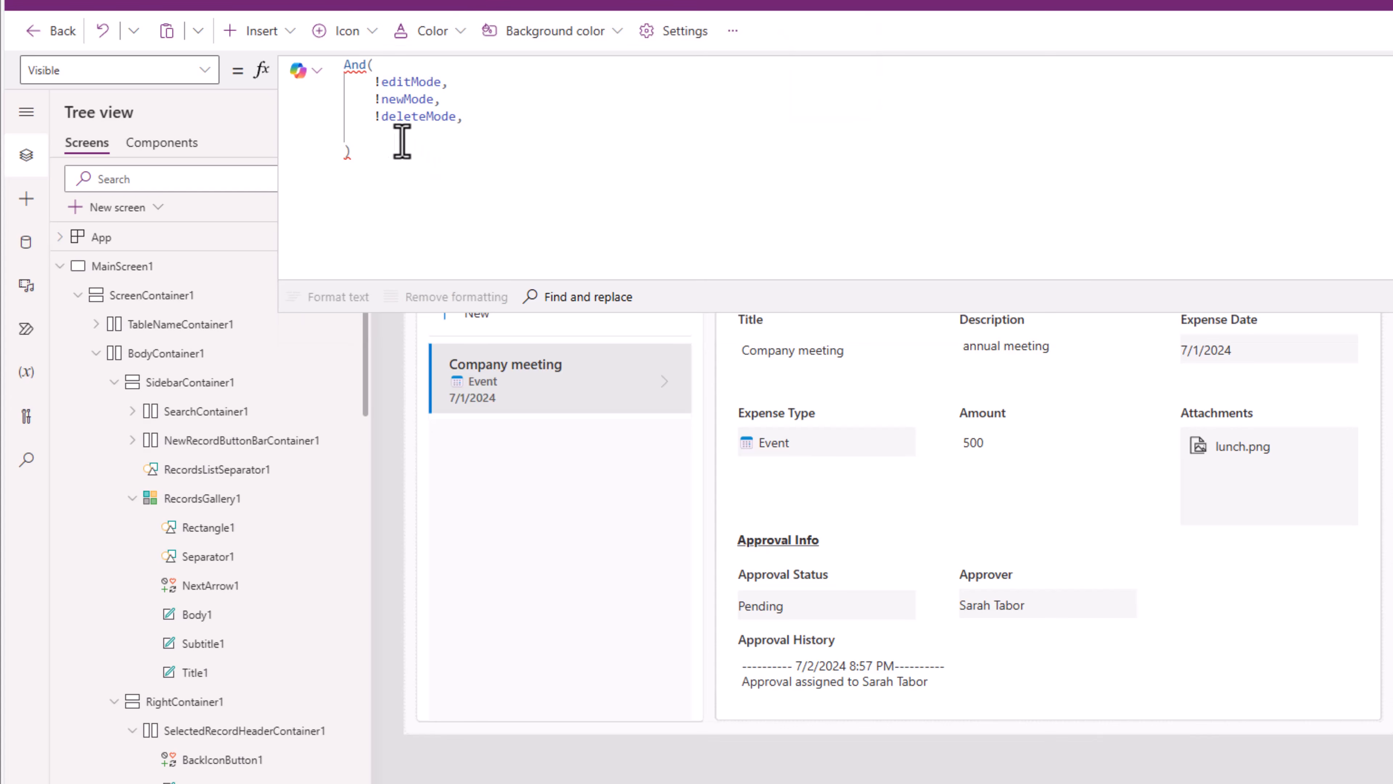
text(RecordsGallery1.Selected.'Approval Status'.Value <> Blank())
drag(488, 277, 494, 219)
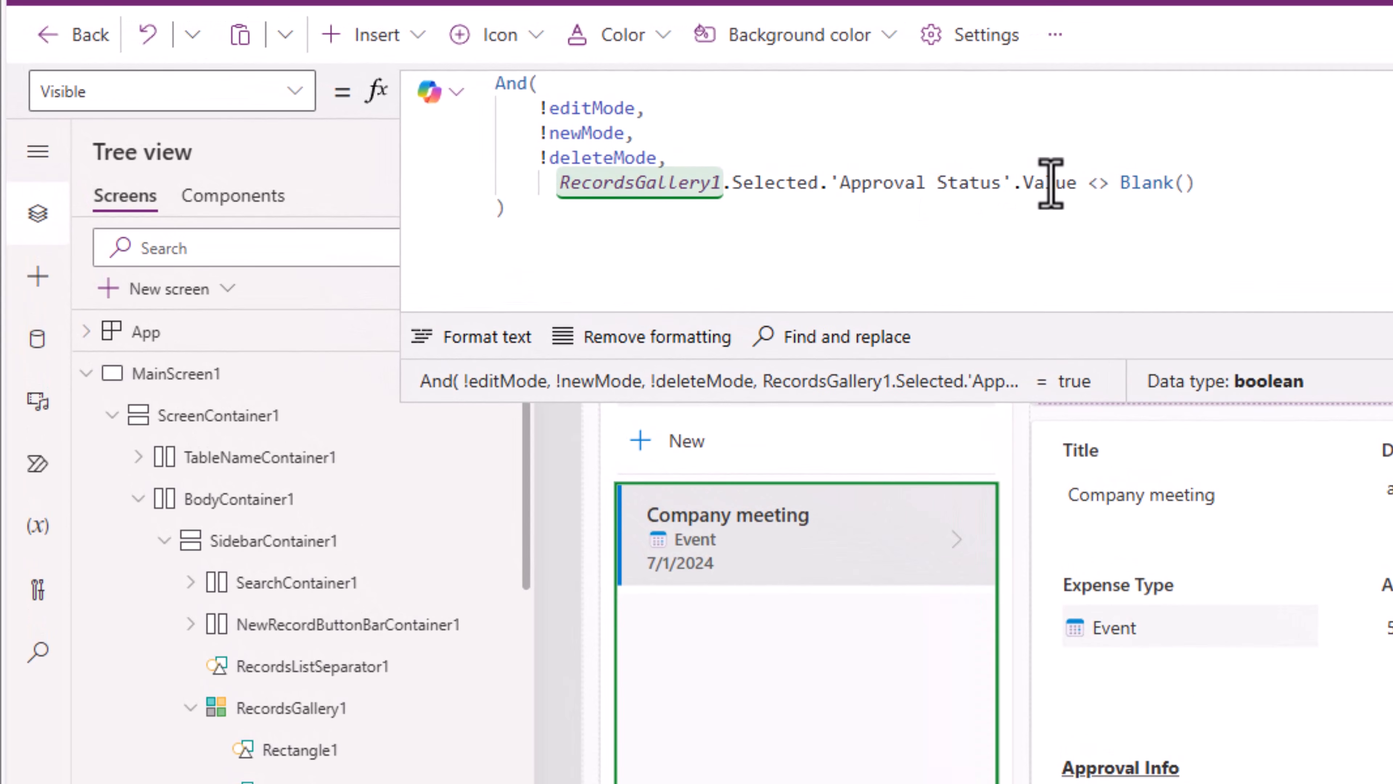
Extend the edit icon's Visible formula with RecordsGallery1.Selected.'Approval Status'.Value = "Pending" && RecordsGallery1.Selected.Approver.Email = User().Email and preview the app.
click(1197, 190)
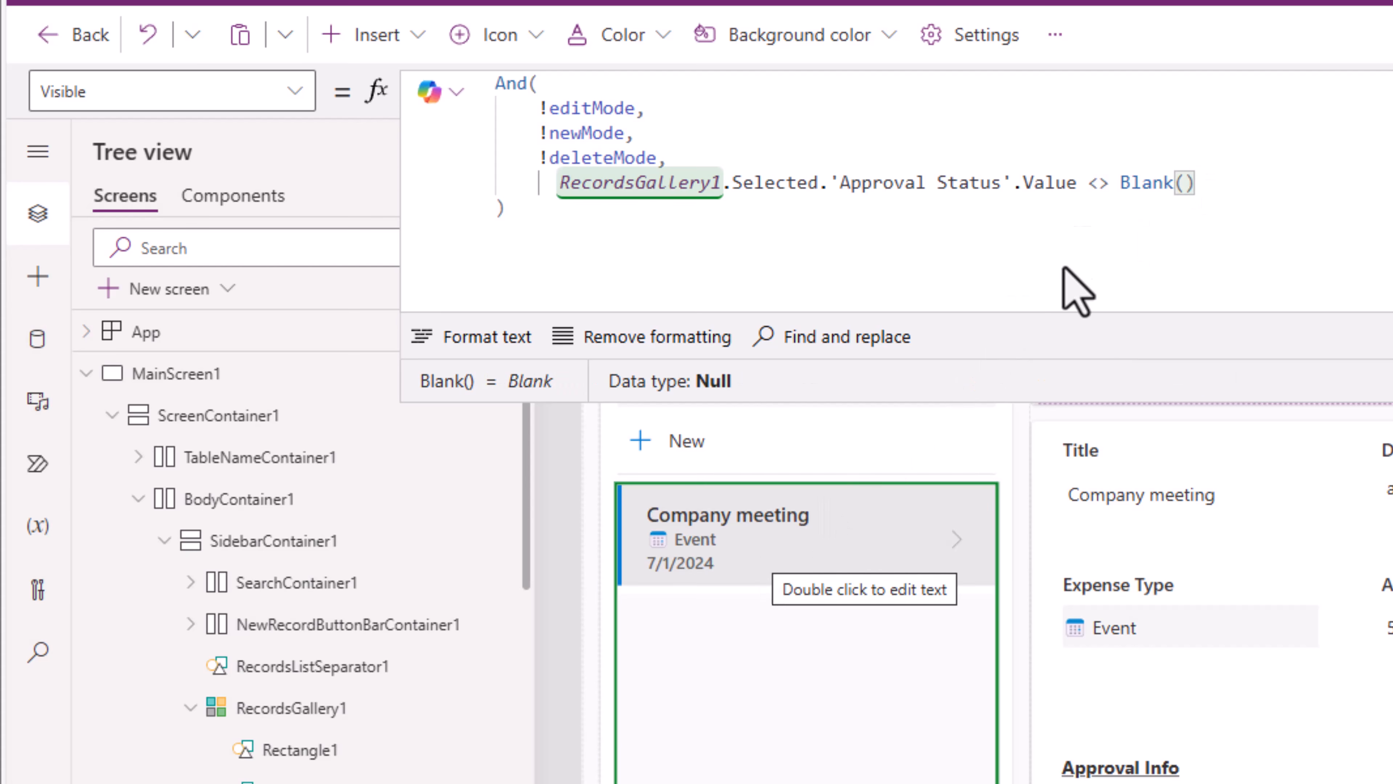
text(,)
key(shift+Return)
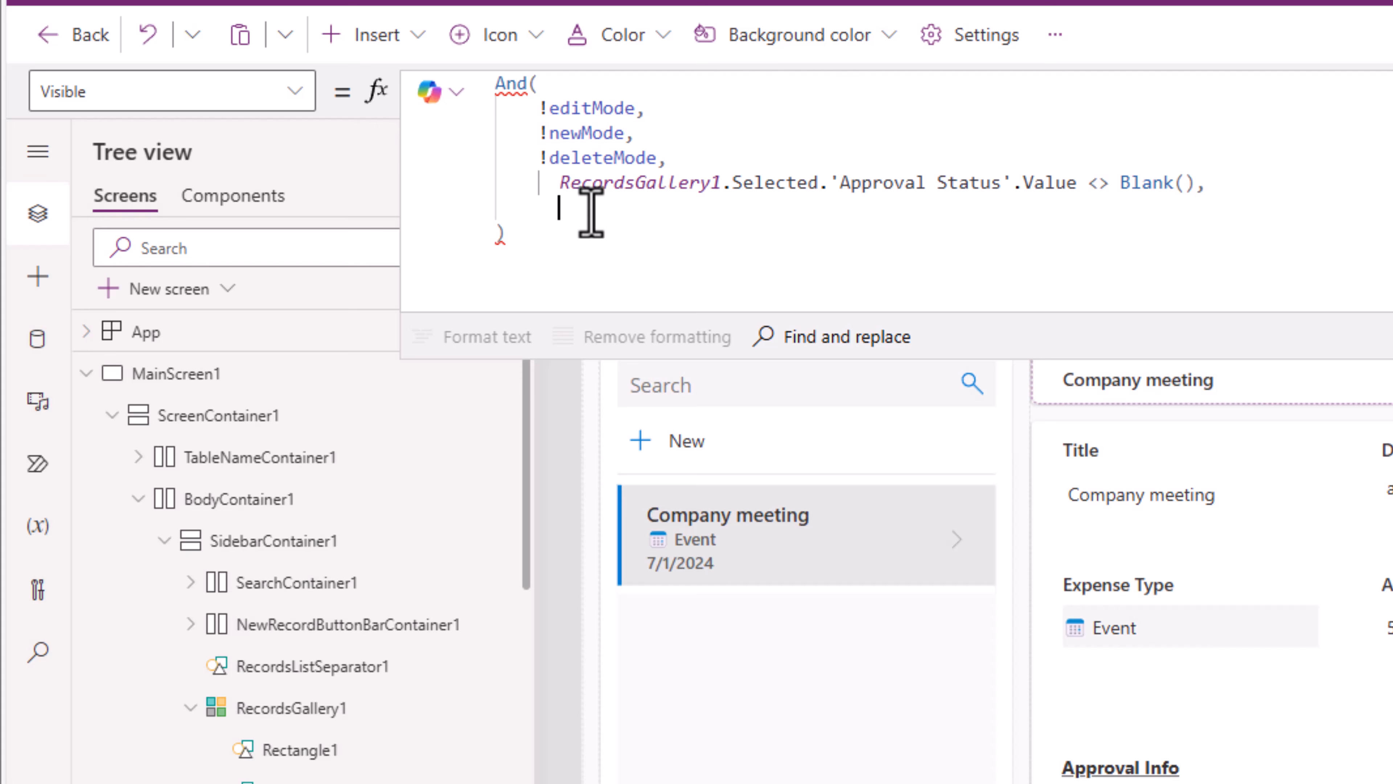
text(RecordsGallery1.Selected.'Approval Status'.Value = "Pending" && RecordsGallery1.Selected.Approver.Email = User().Email)
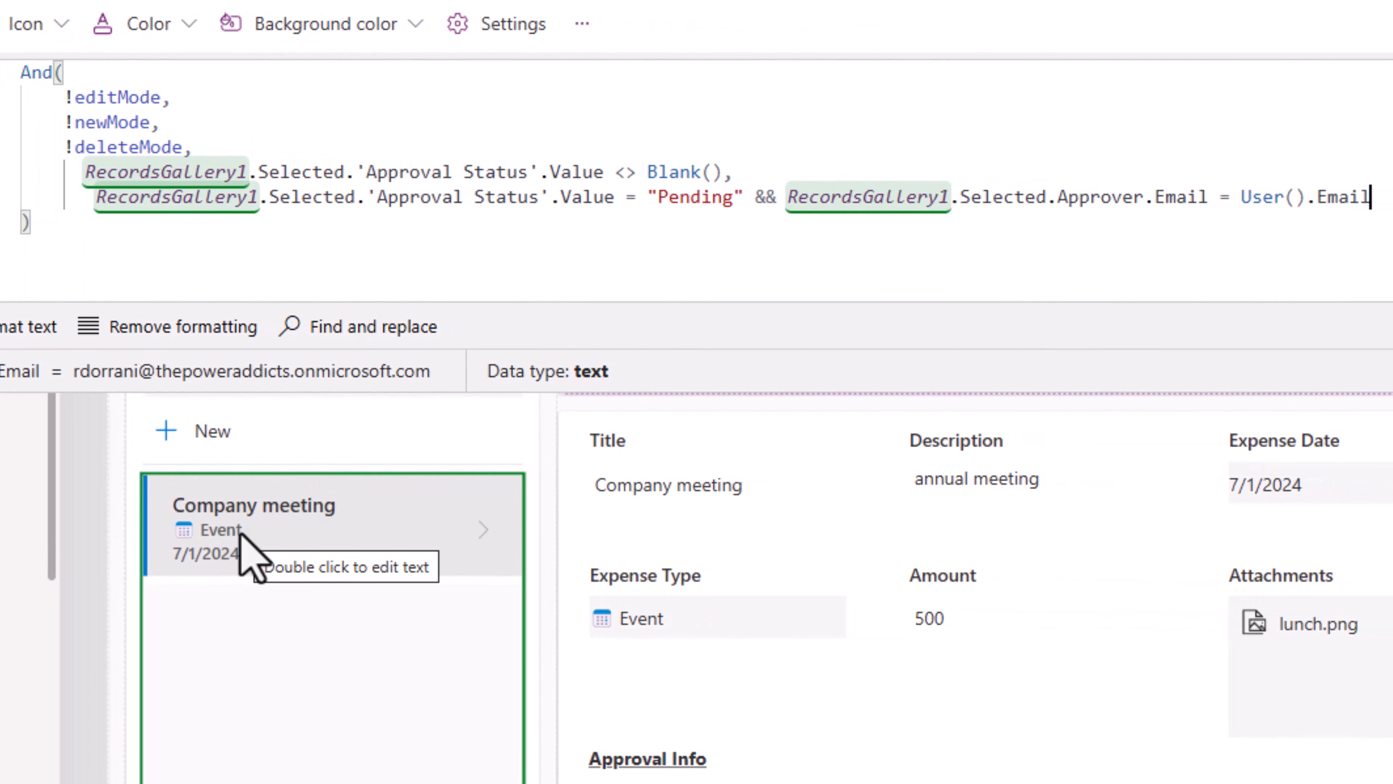
double_click(670, 199)
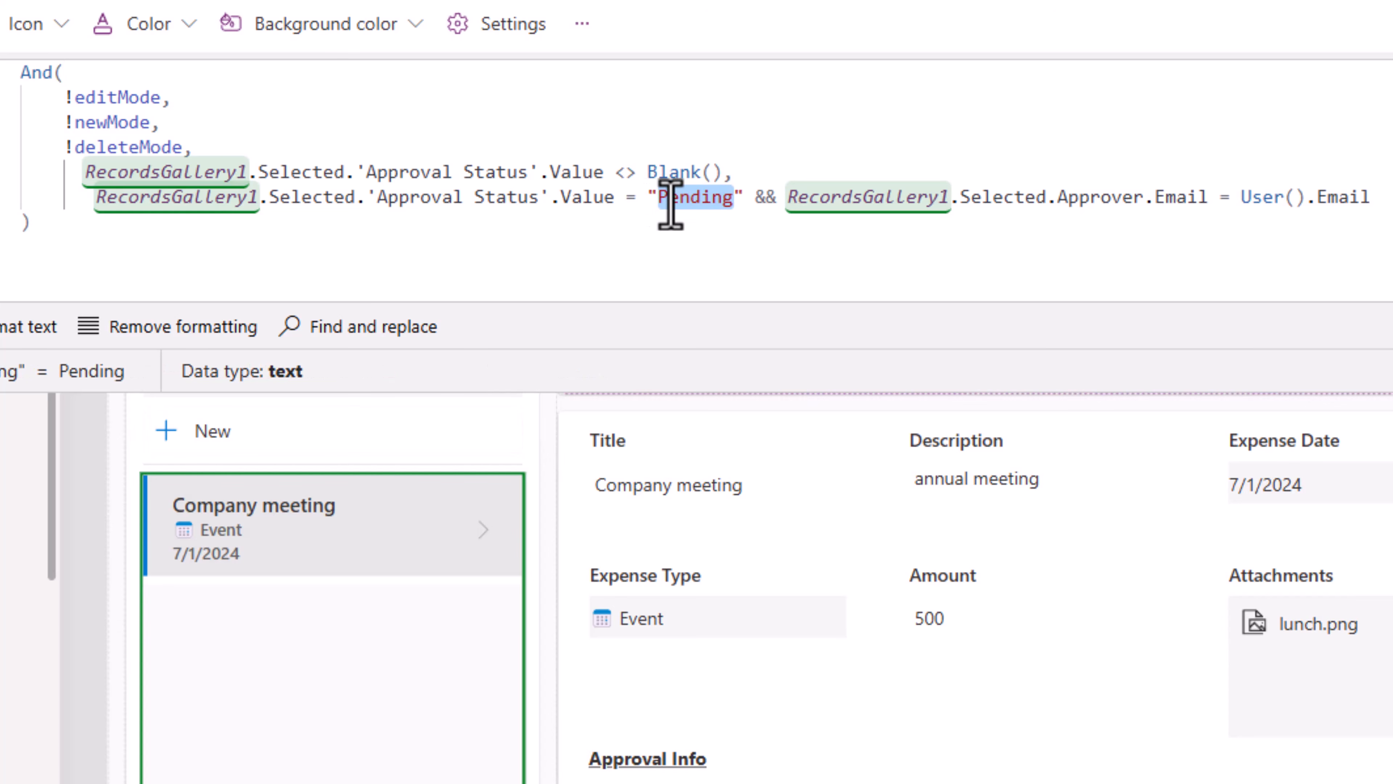
double_click(767, 201)
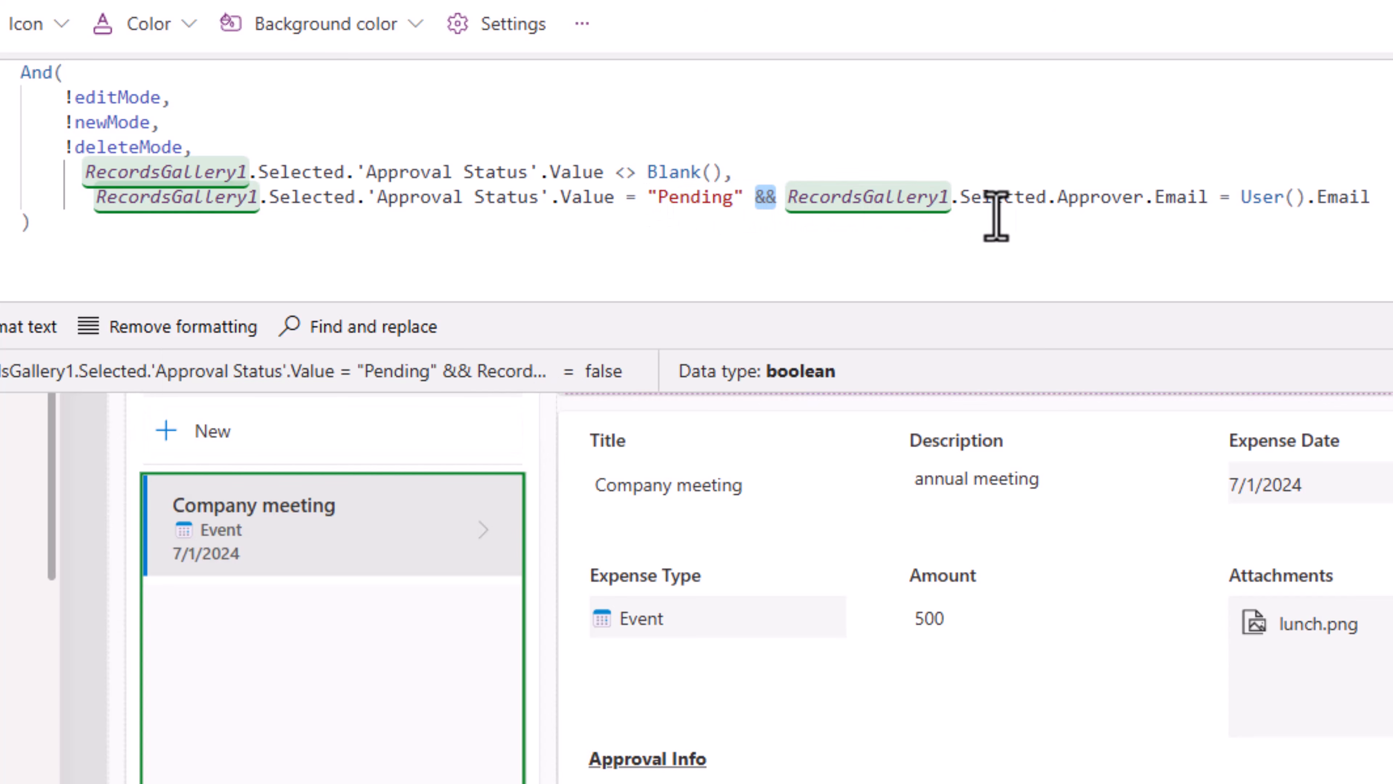
double_click(1098, 202)
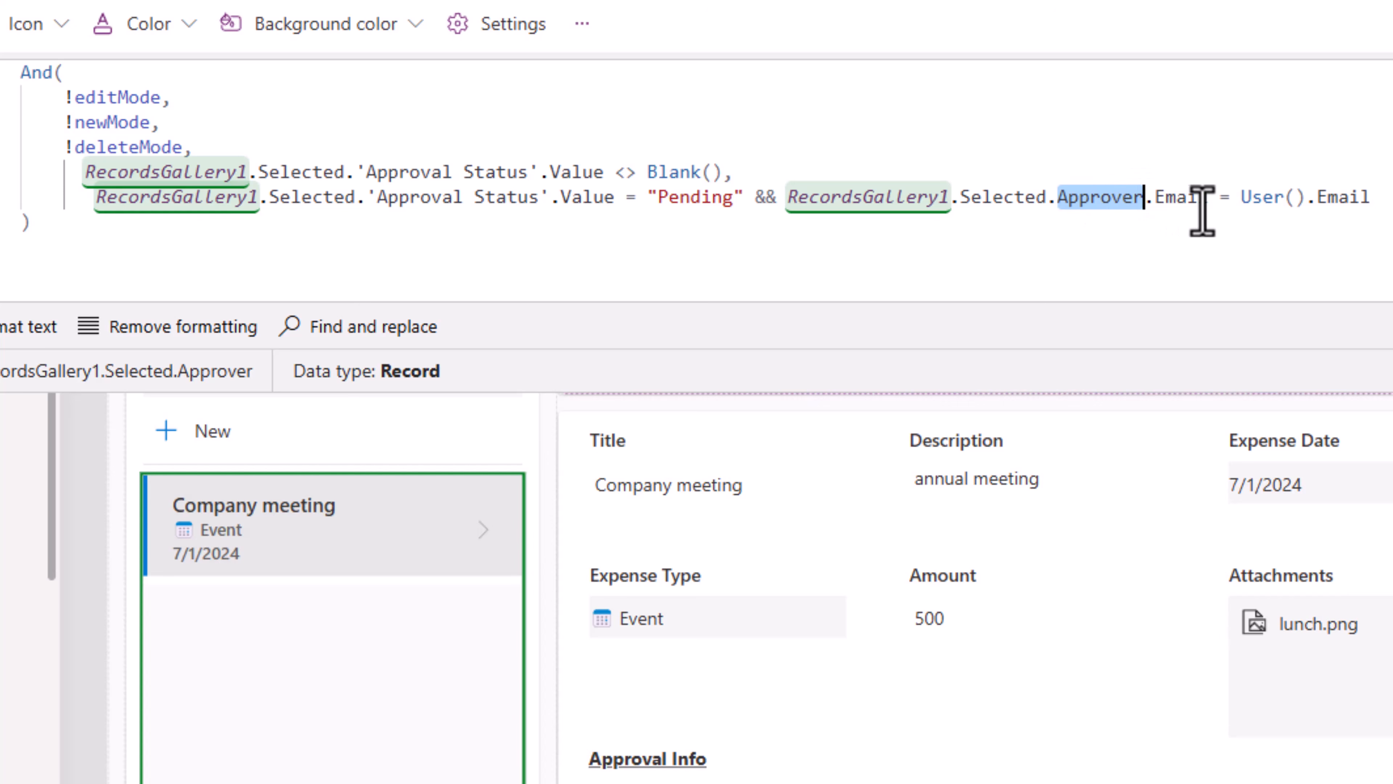
drag(1238, 197, 1369, 198)
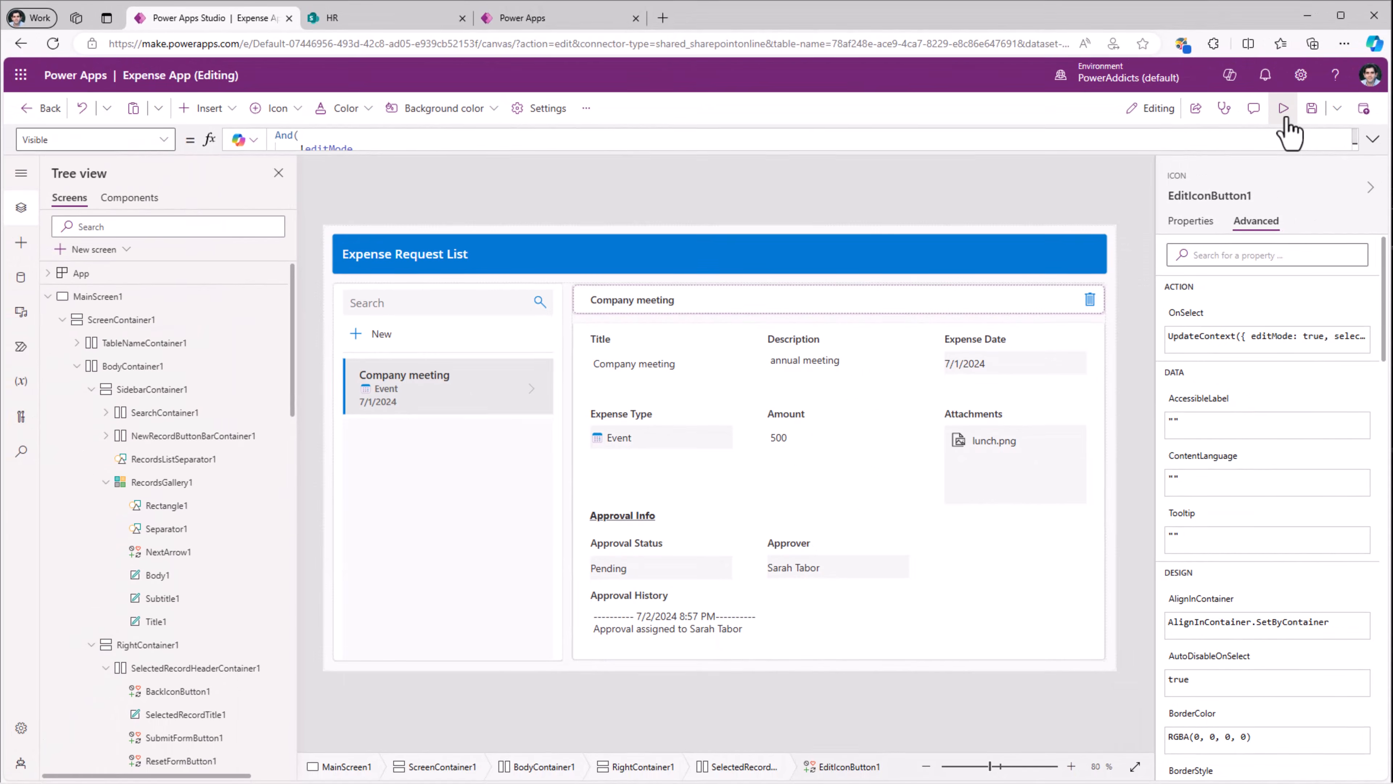
click(1290, 116)
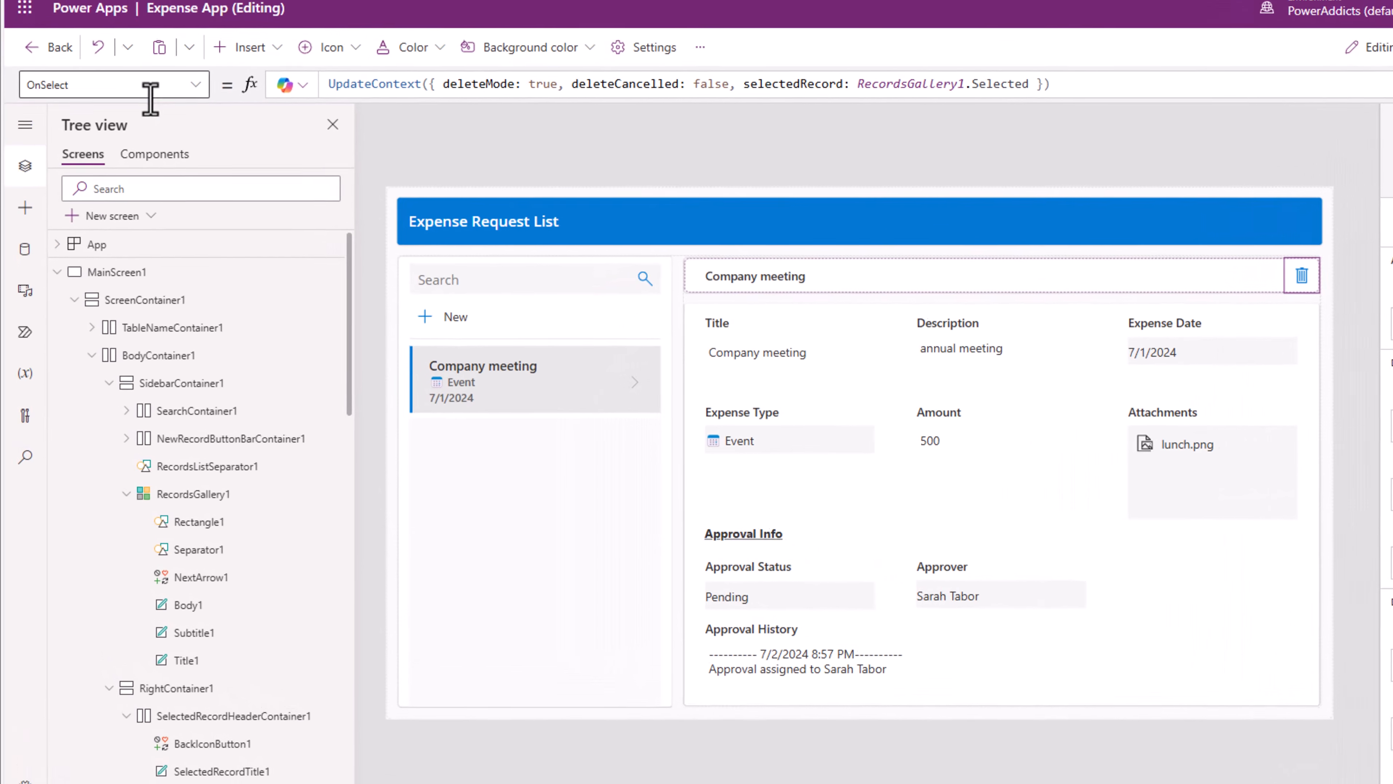
Set the delete icon's Visible formula to false, commenting out the existing And condition.
click(150, 96)
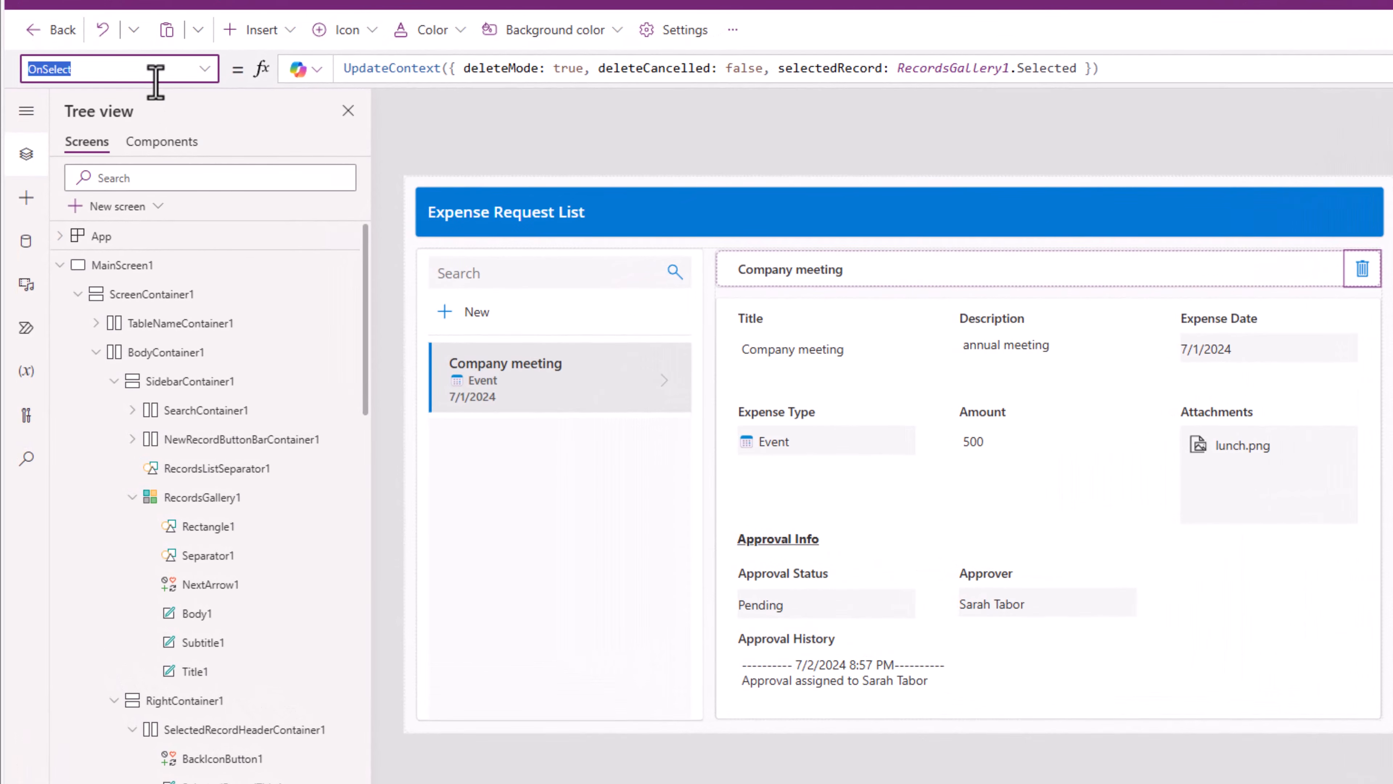
text(Visible)
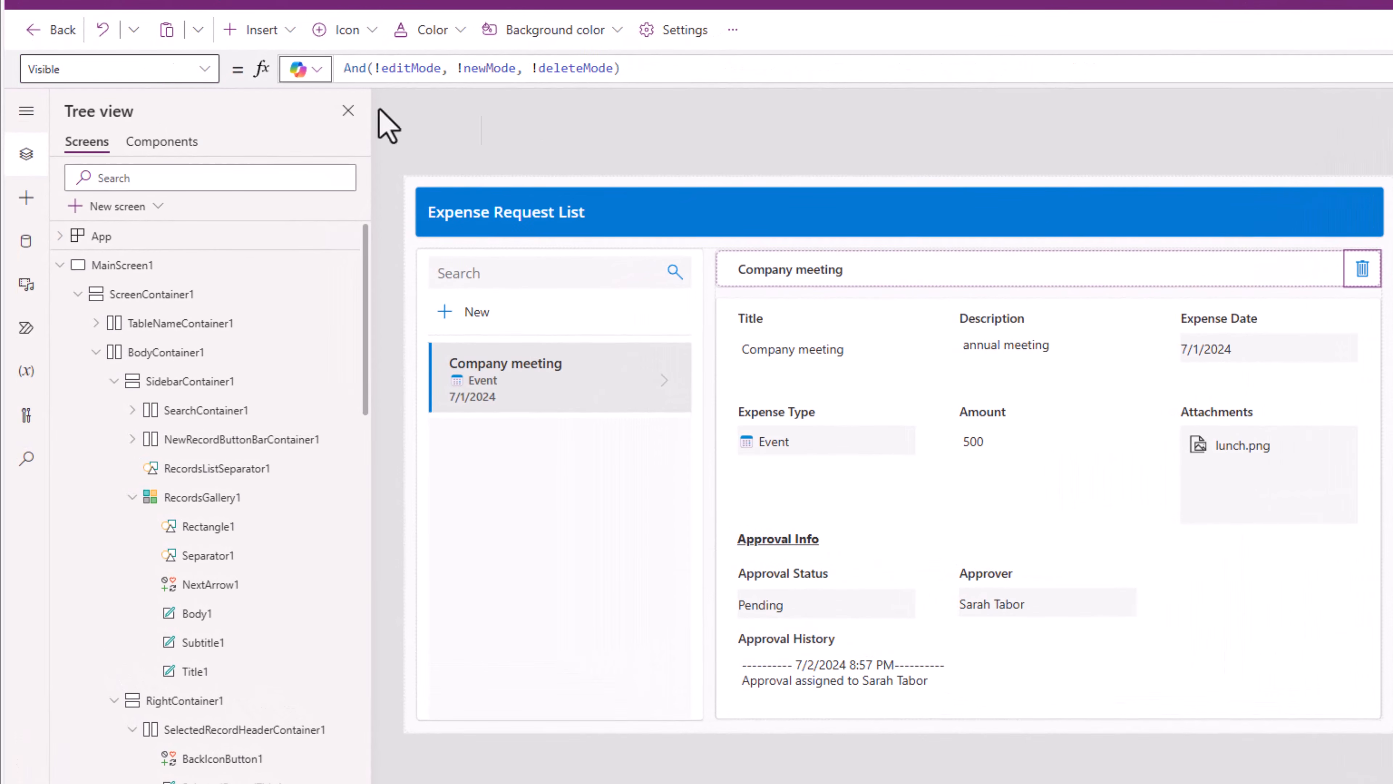
click(454, 69)
key(Home)
text(fa //)
key(Tab)
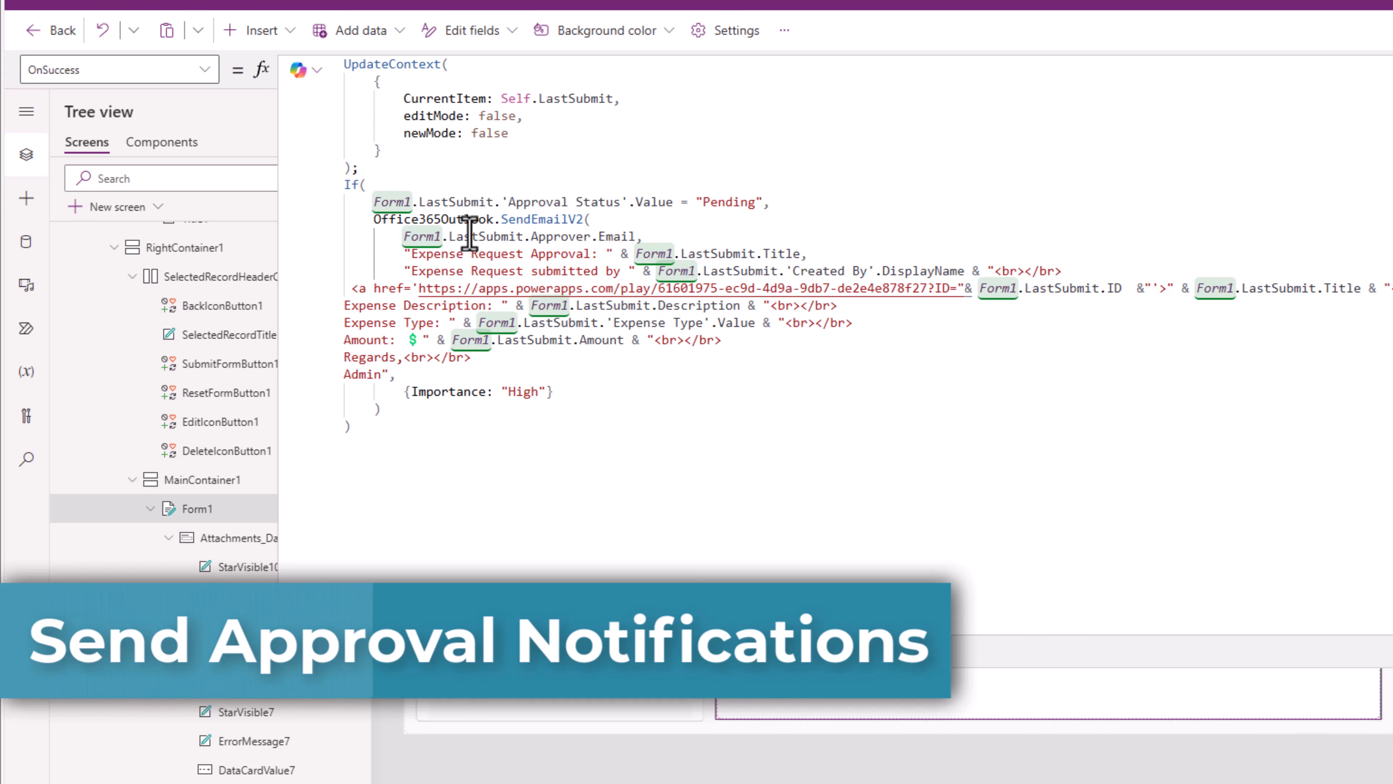
Add an else branch to Form1's OnSuccess If, pasting an Office365Outlook.SendEmailV2 call that emails the decision to Form1.LastSubmit.'Created By'.Email with High importance.
click(470, 235)
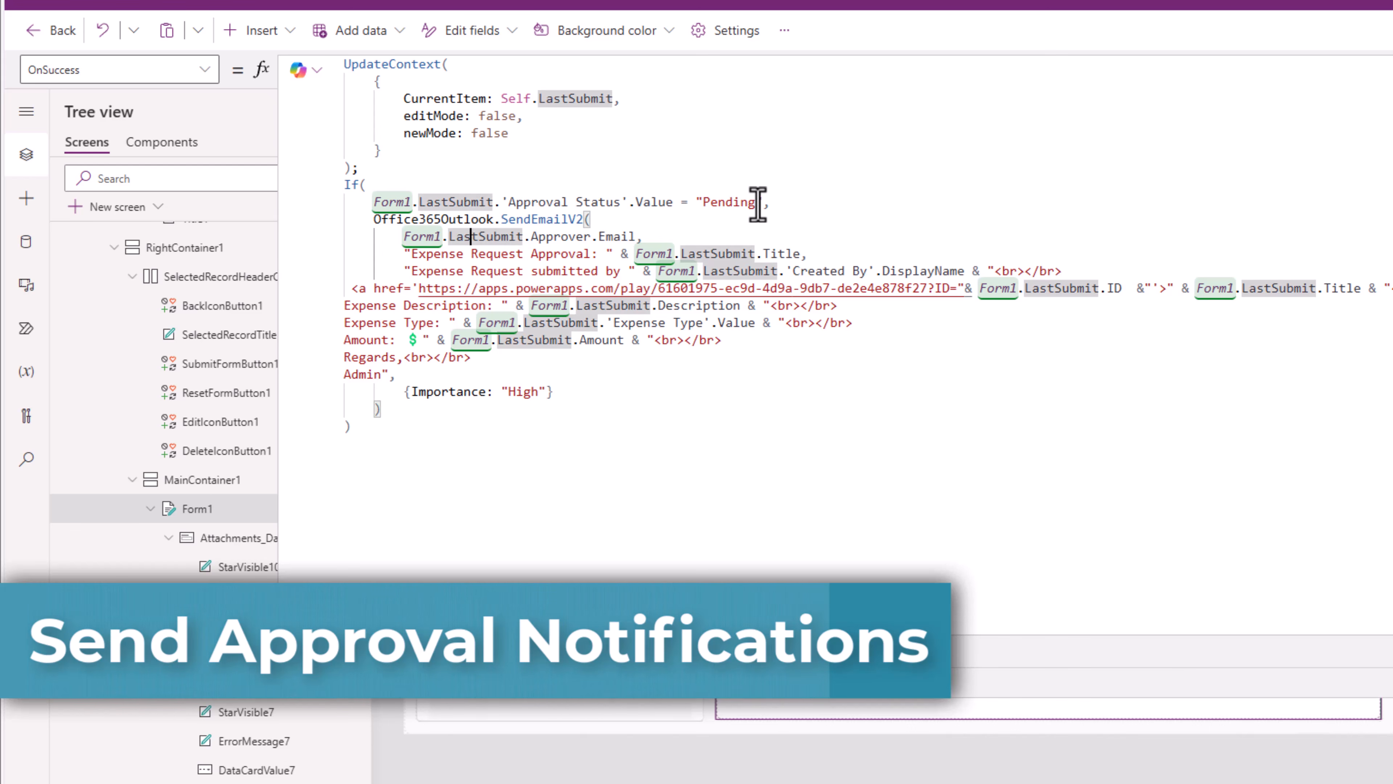
click(758, 203)
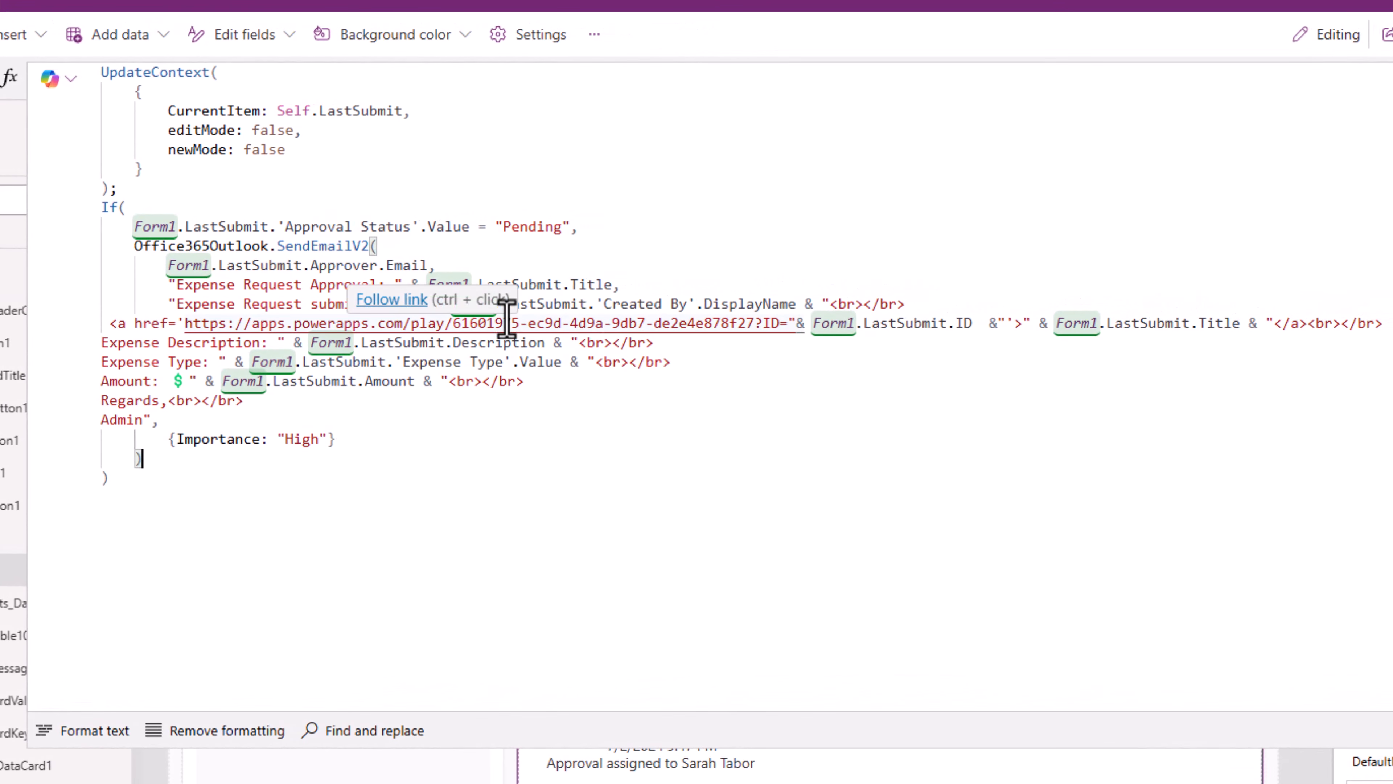
text(,)
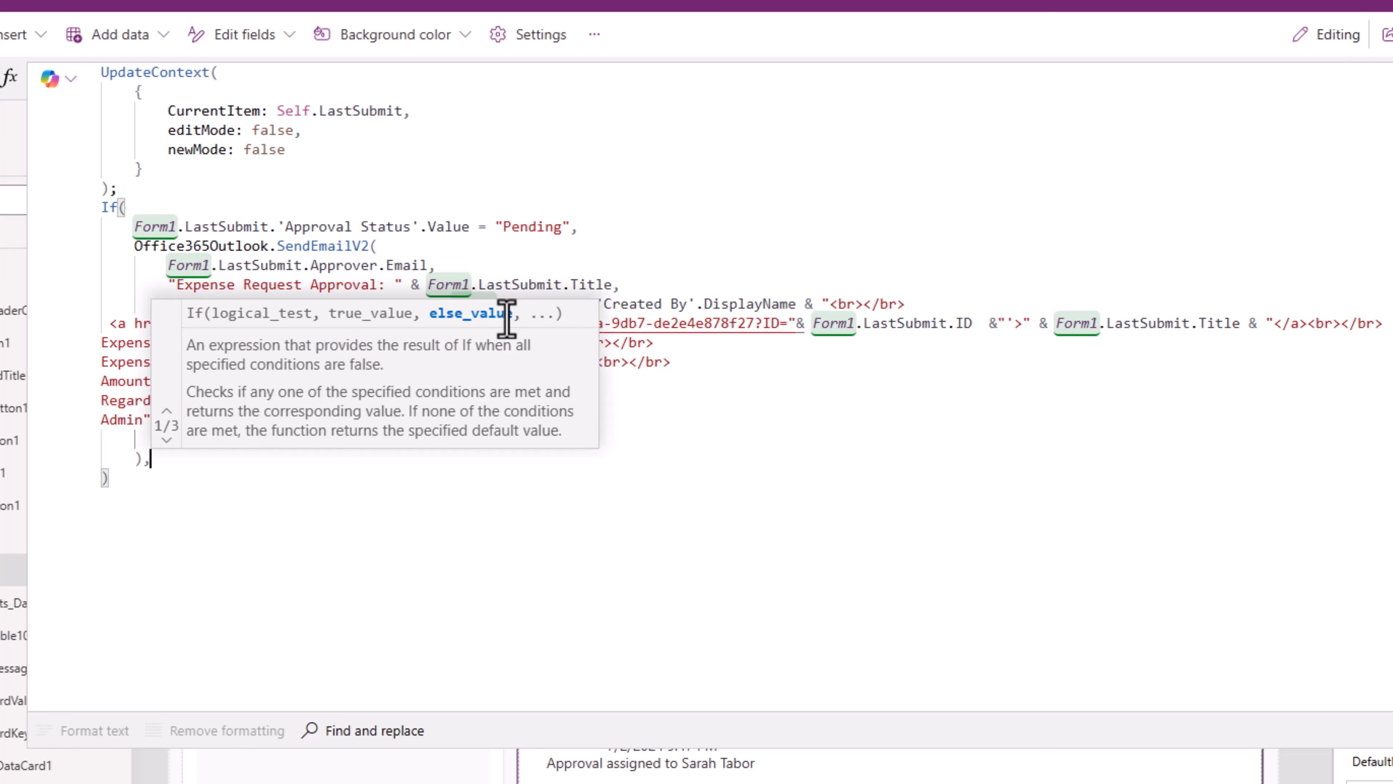
key(Return)
key(ctrl+v)
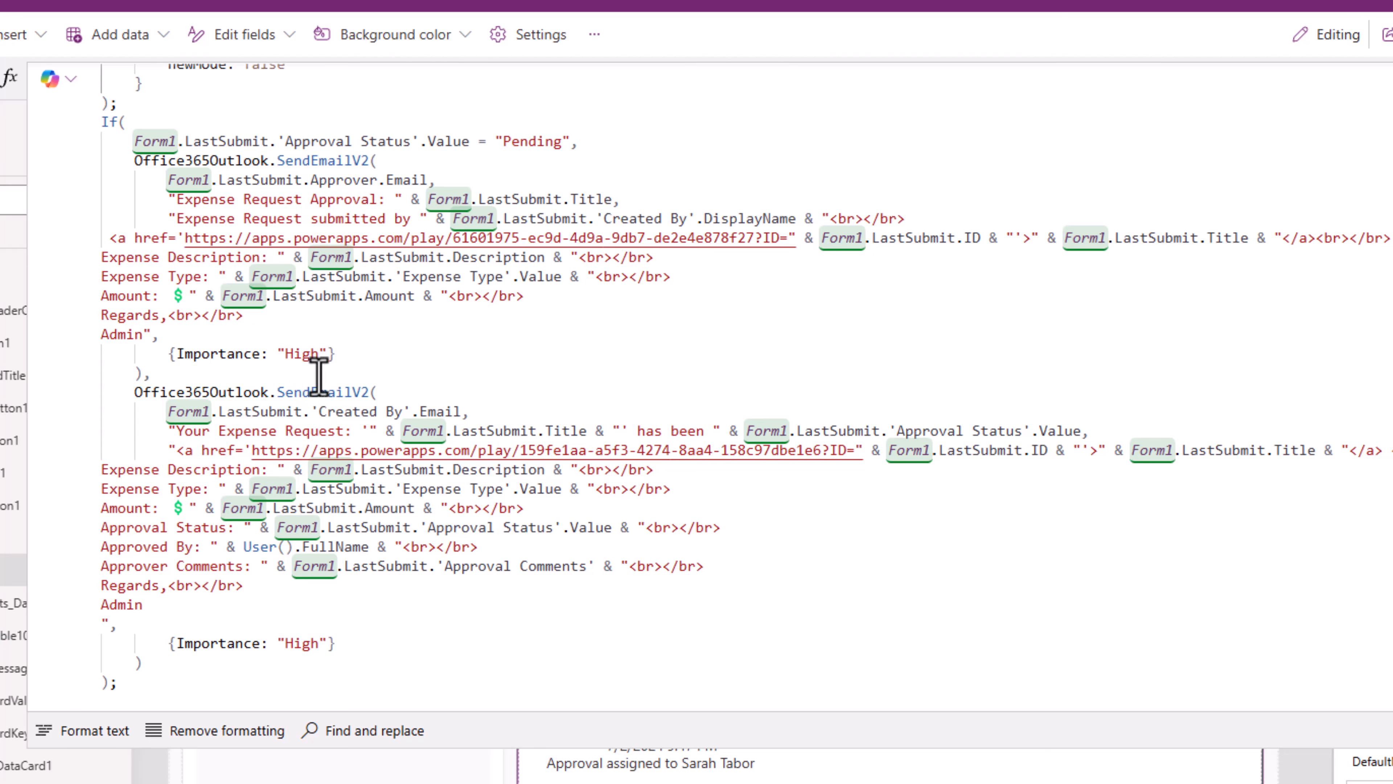
drag(175, 411, 460, 412)
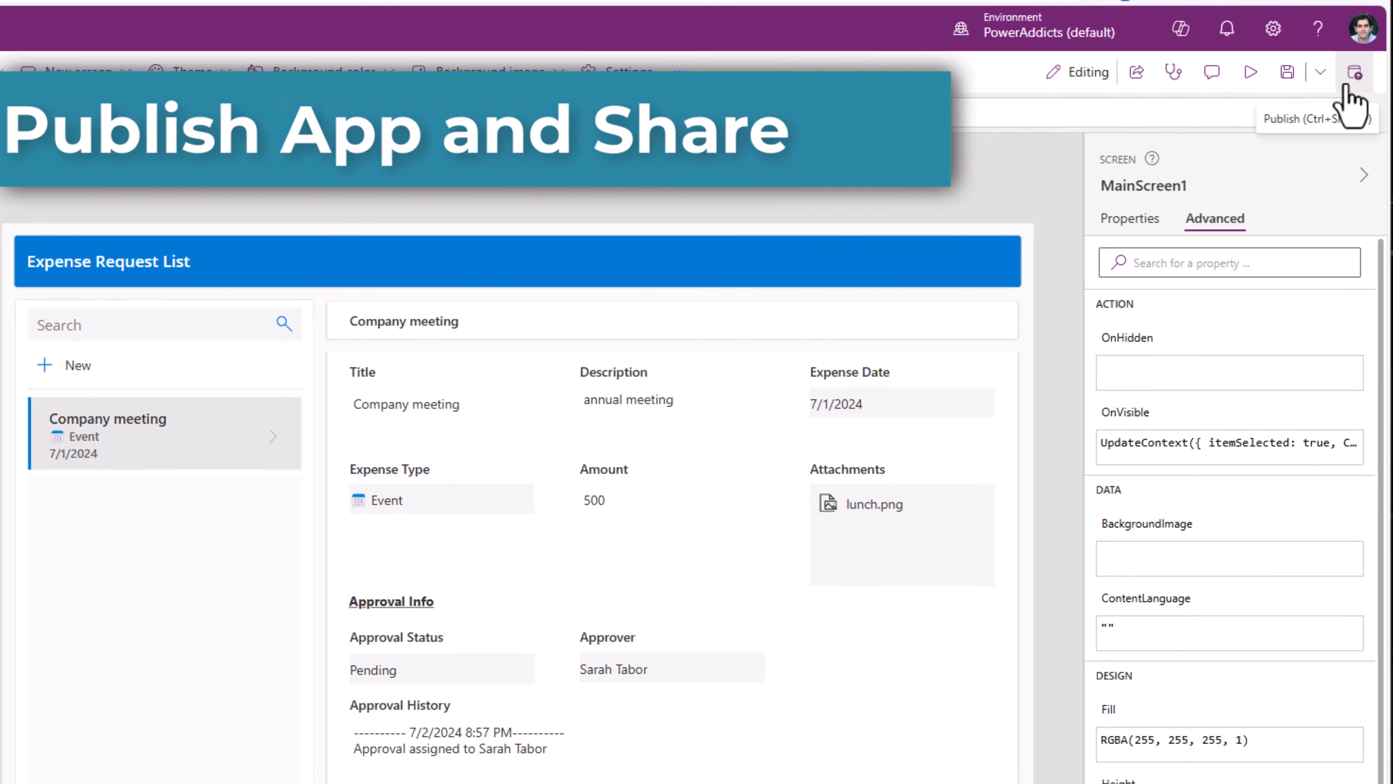
Publish the current version of the Expense App.
click(1350, 88)
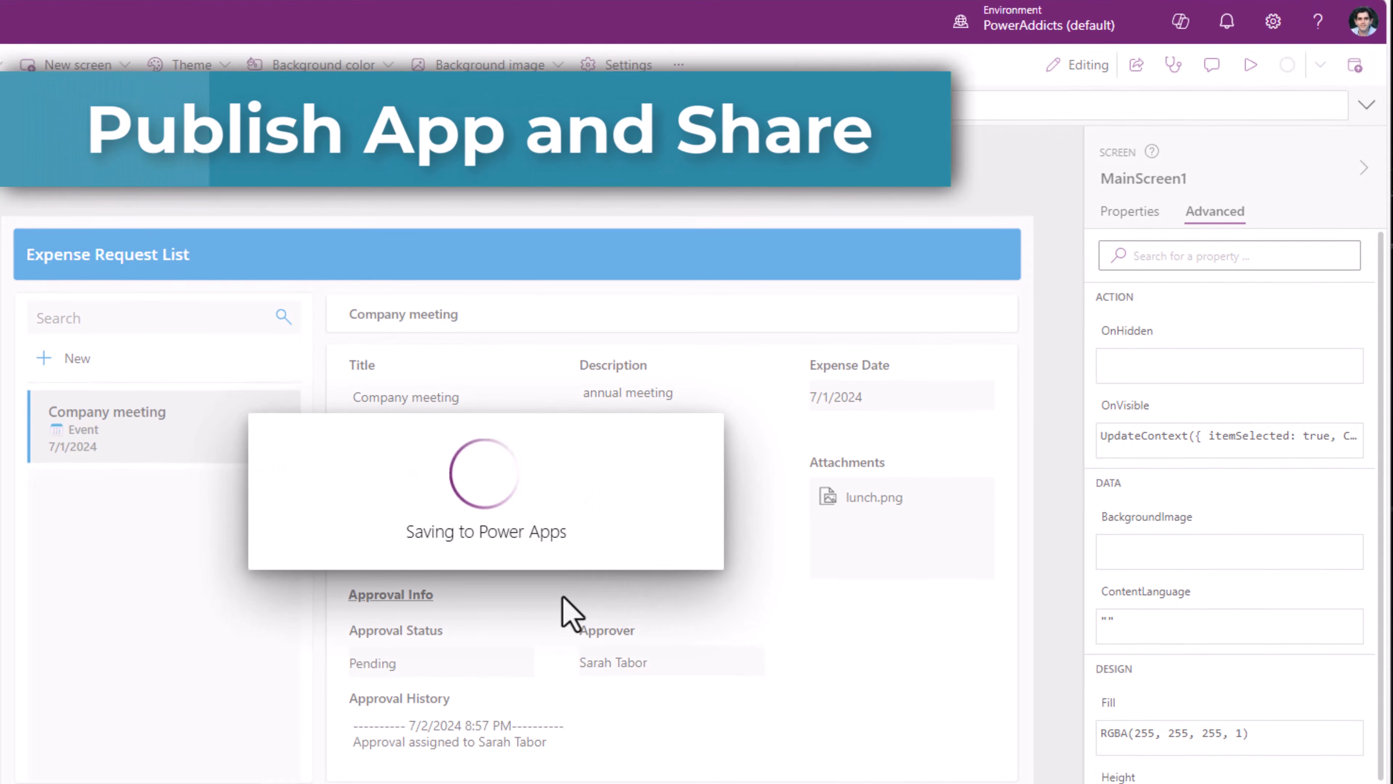
click(551, 708)
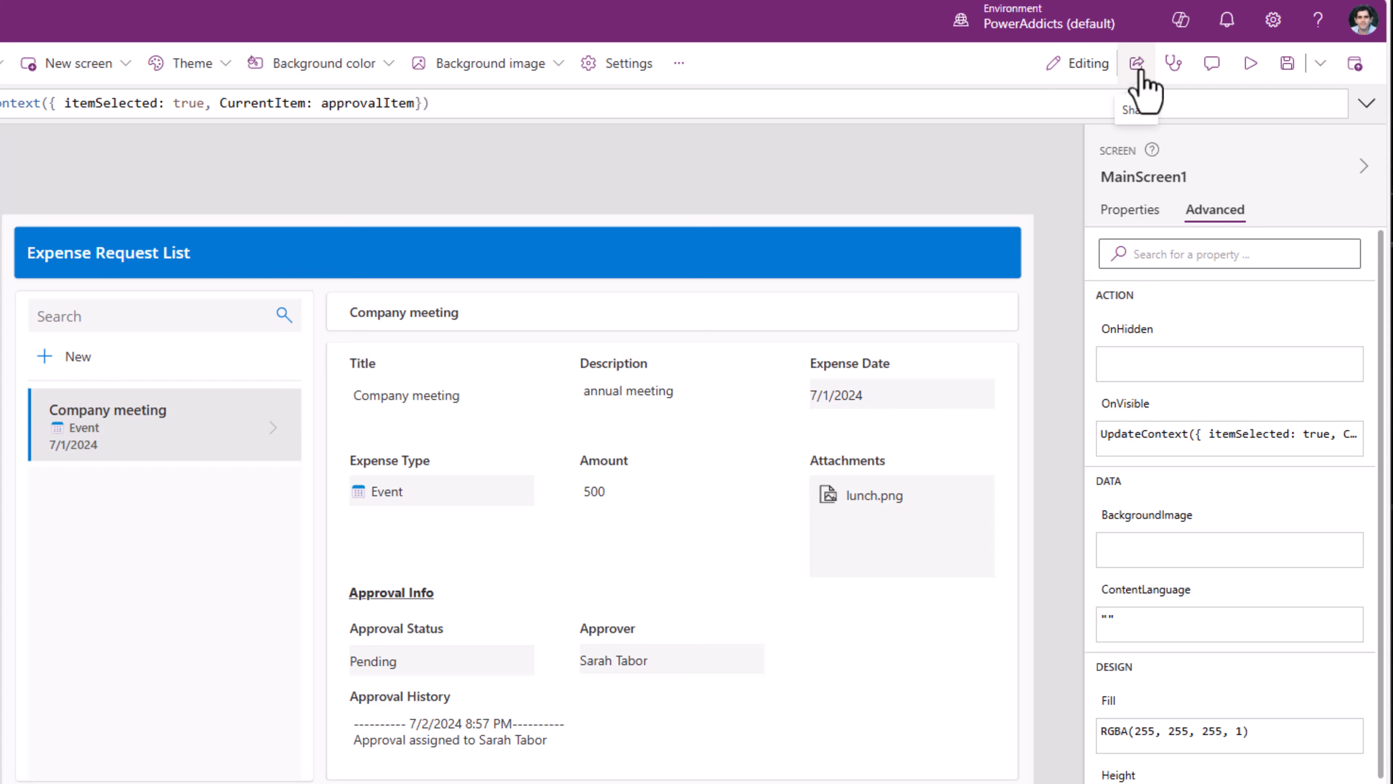
Share the Expense App with Everyone in PowerAddicts as users, without sending an email invitation.
click(1142, 73)
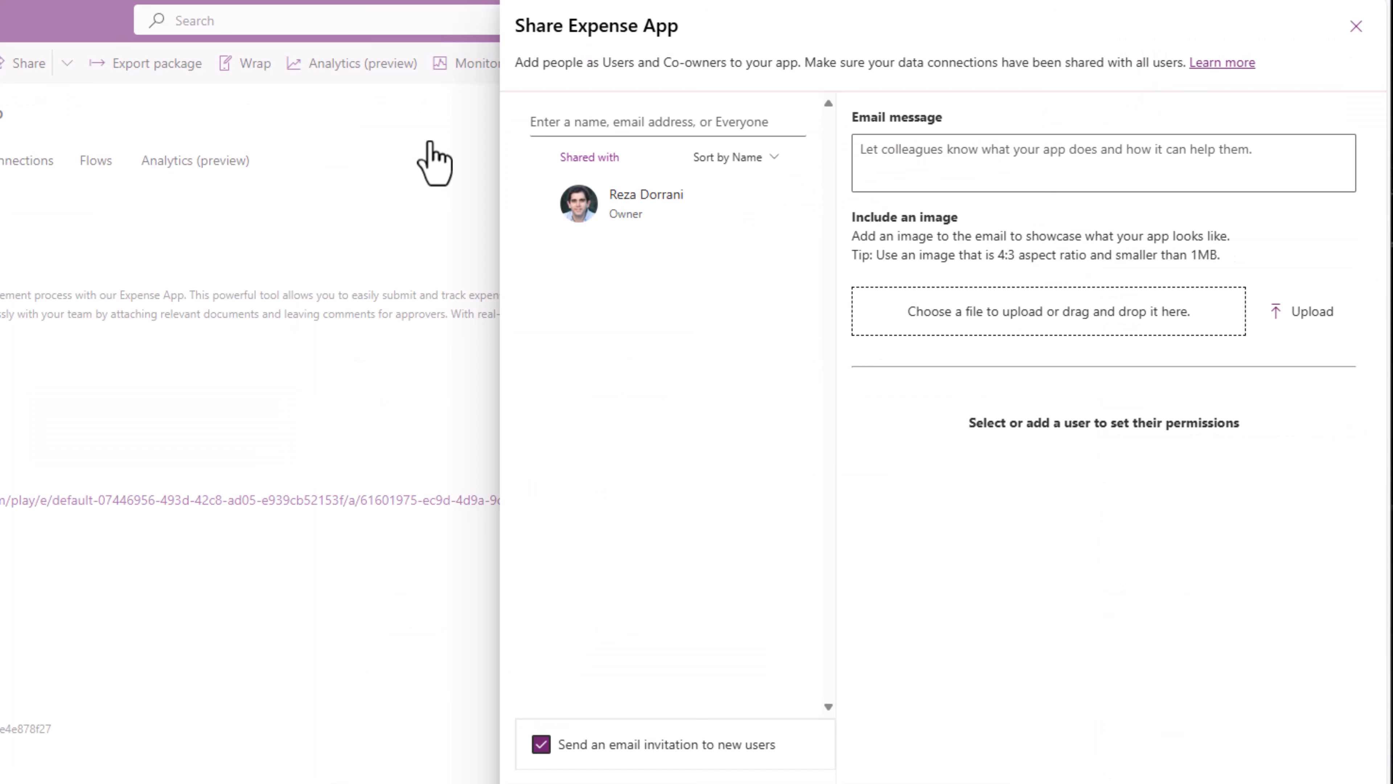
click(580, 125)
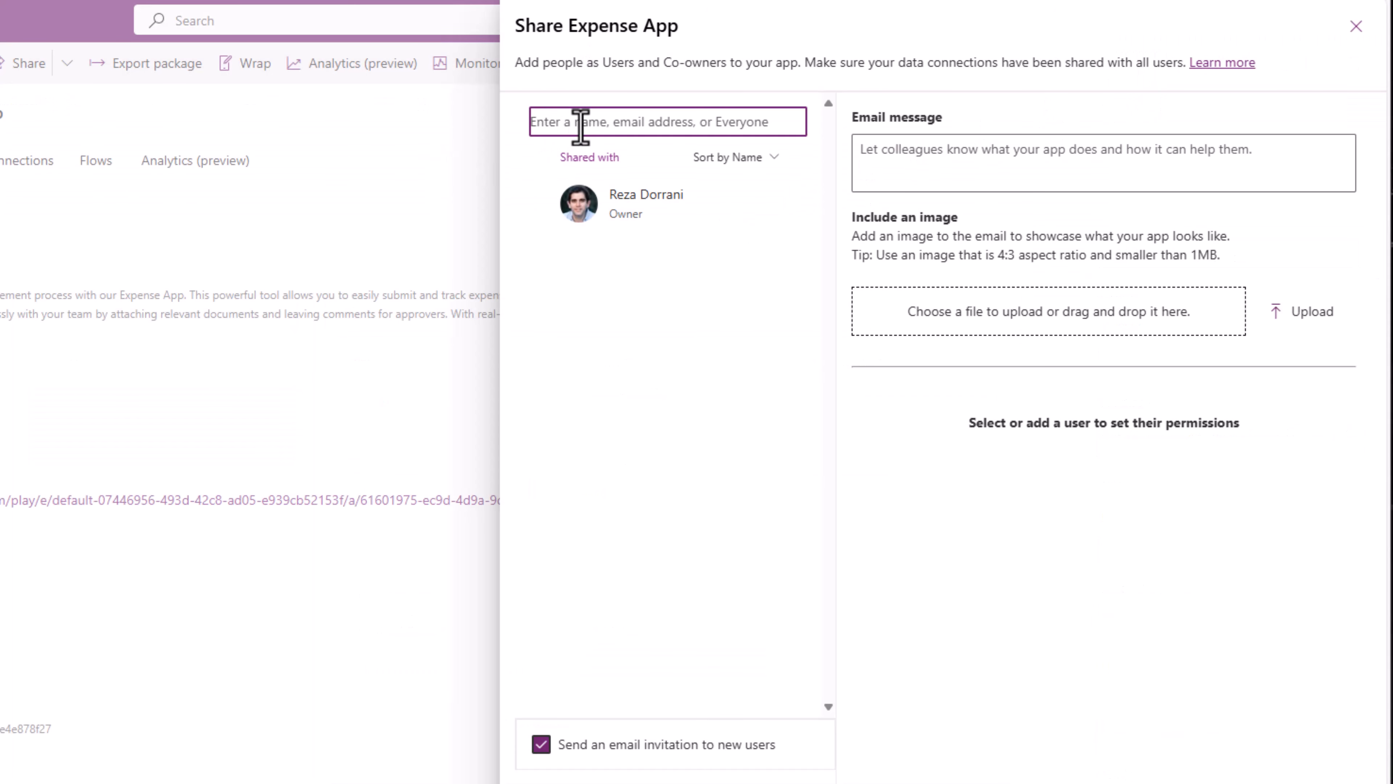
text(every)
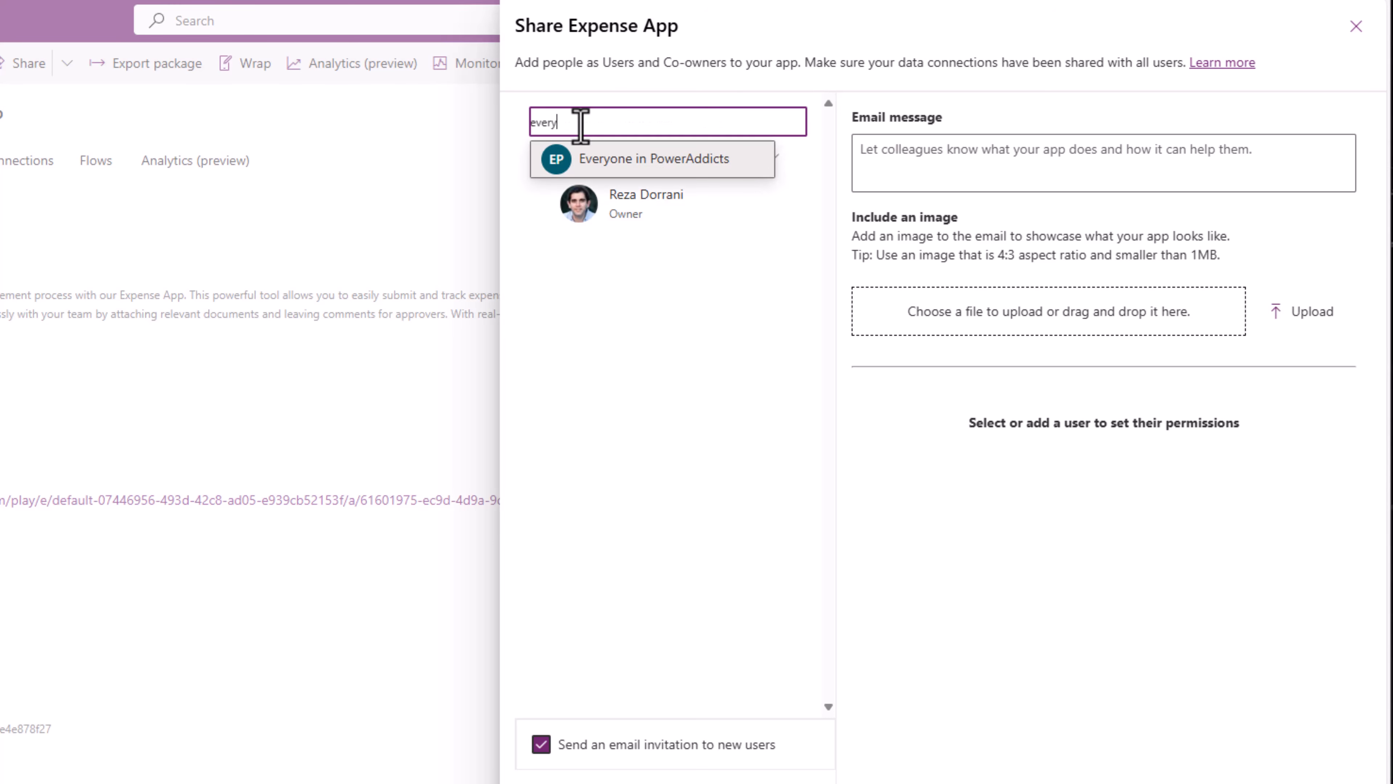
click(608, 161)
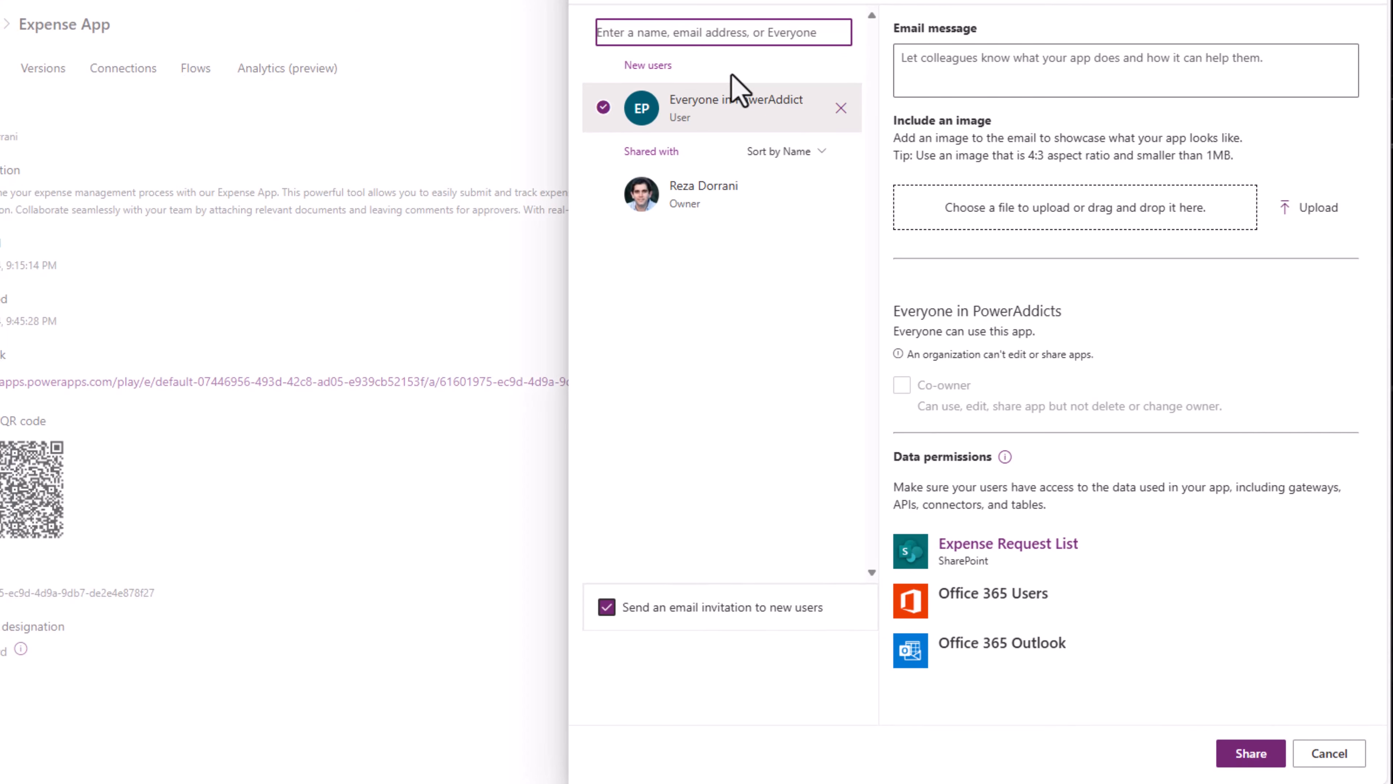
click(607, 606)
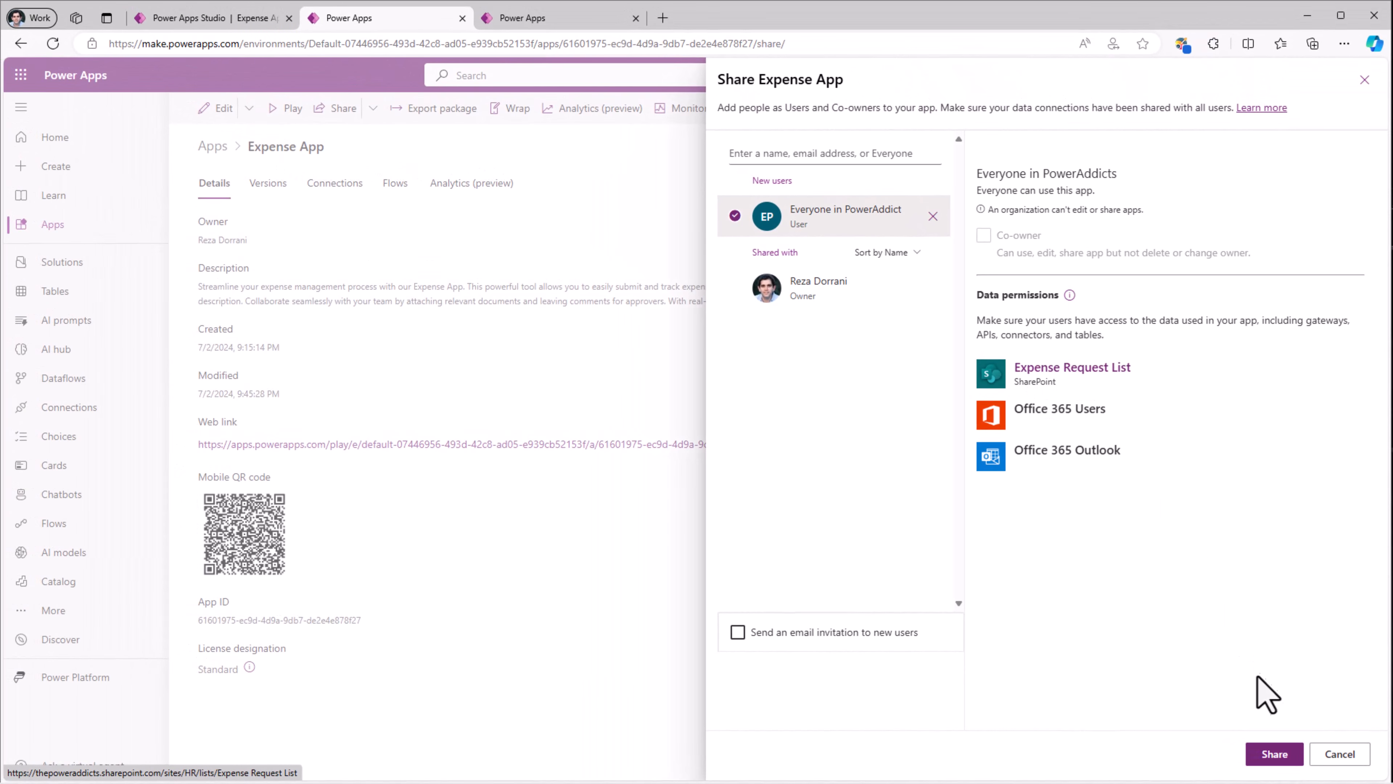
click(1271, 755)
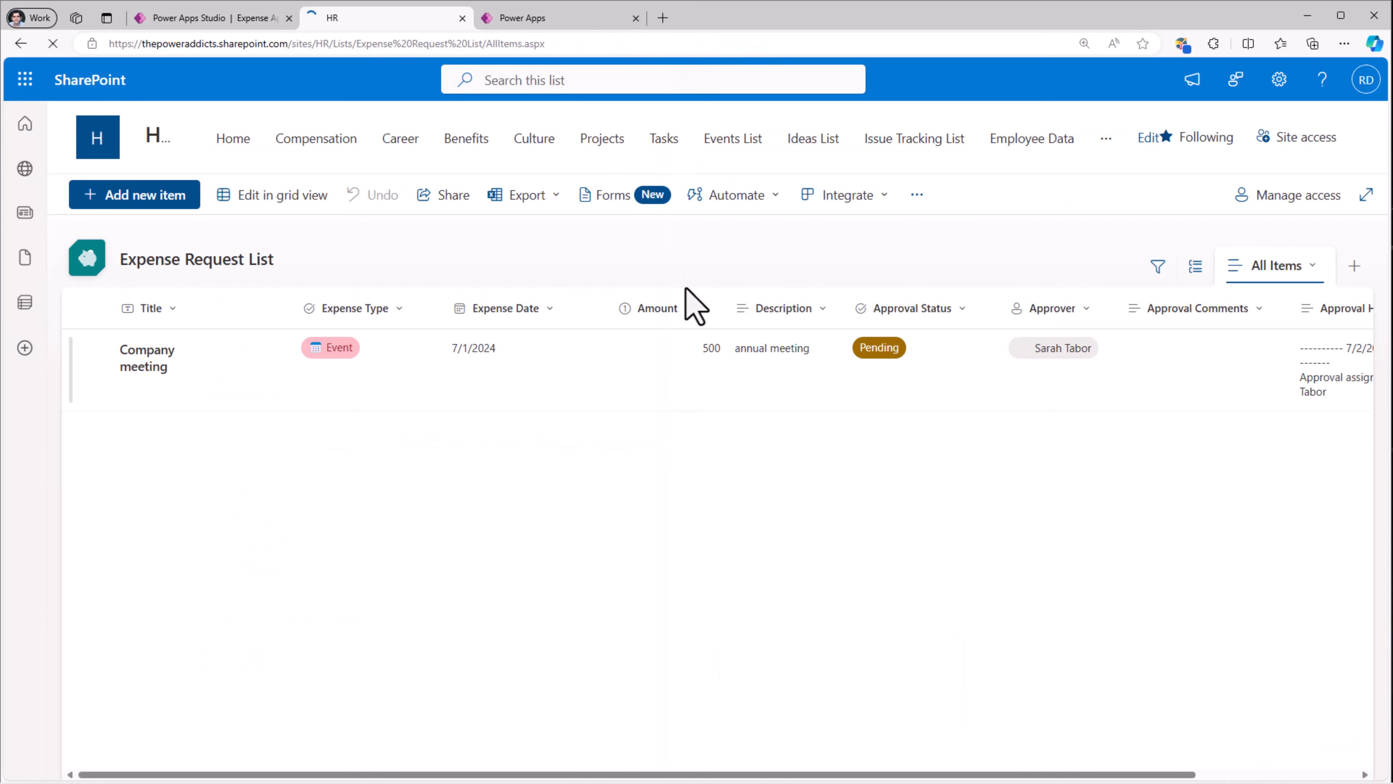
Share the list's SharePoint site with Everyone except external users at Edit permission, without sending an email.
click(1279, 79)
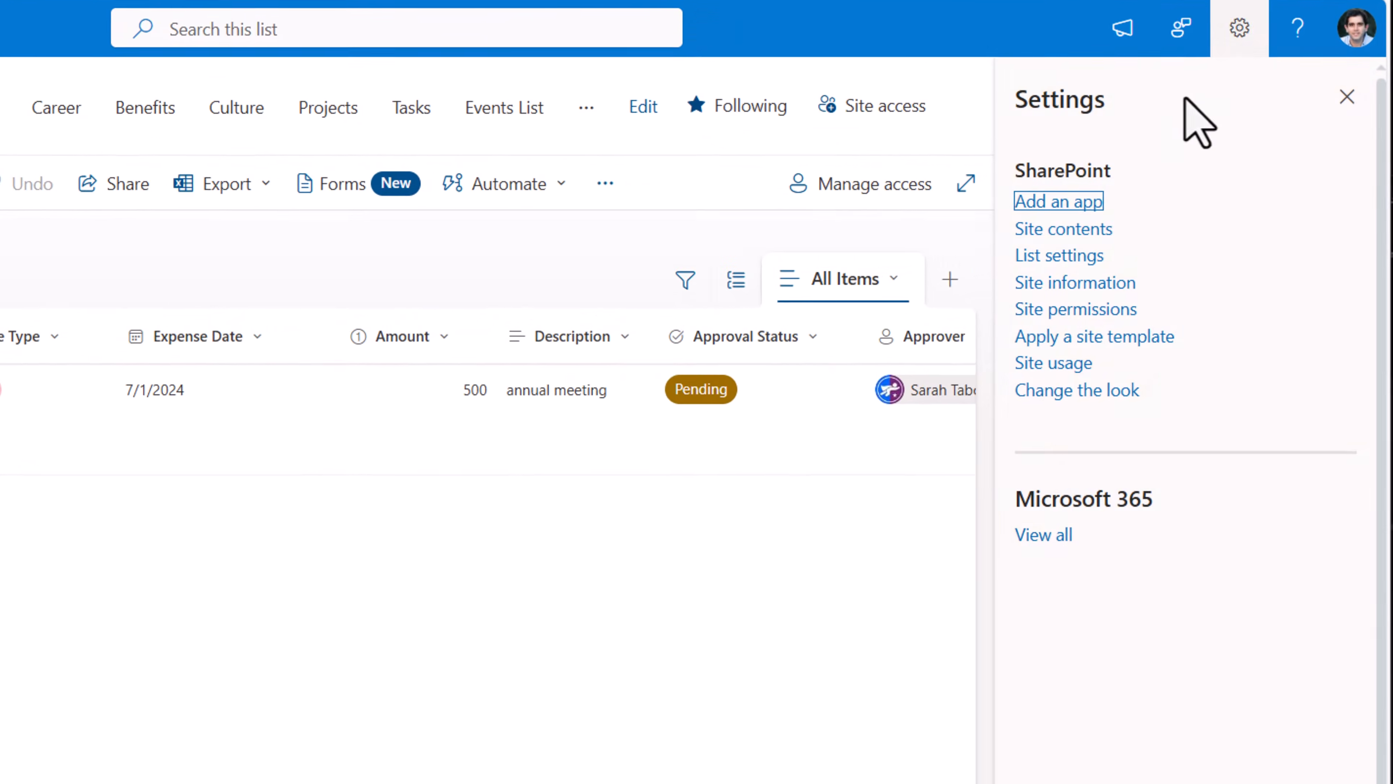
click(1105, 312)
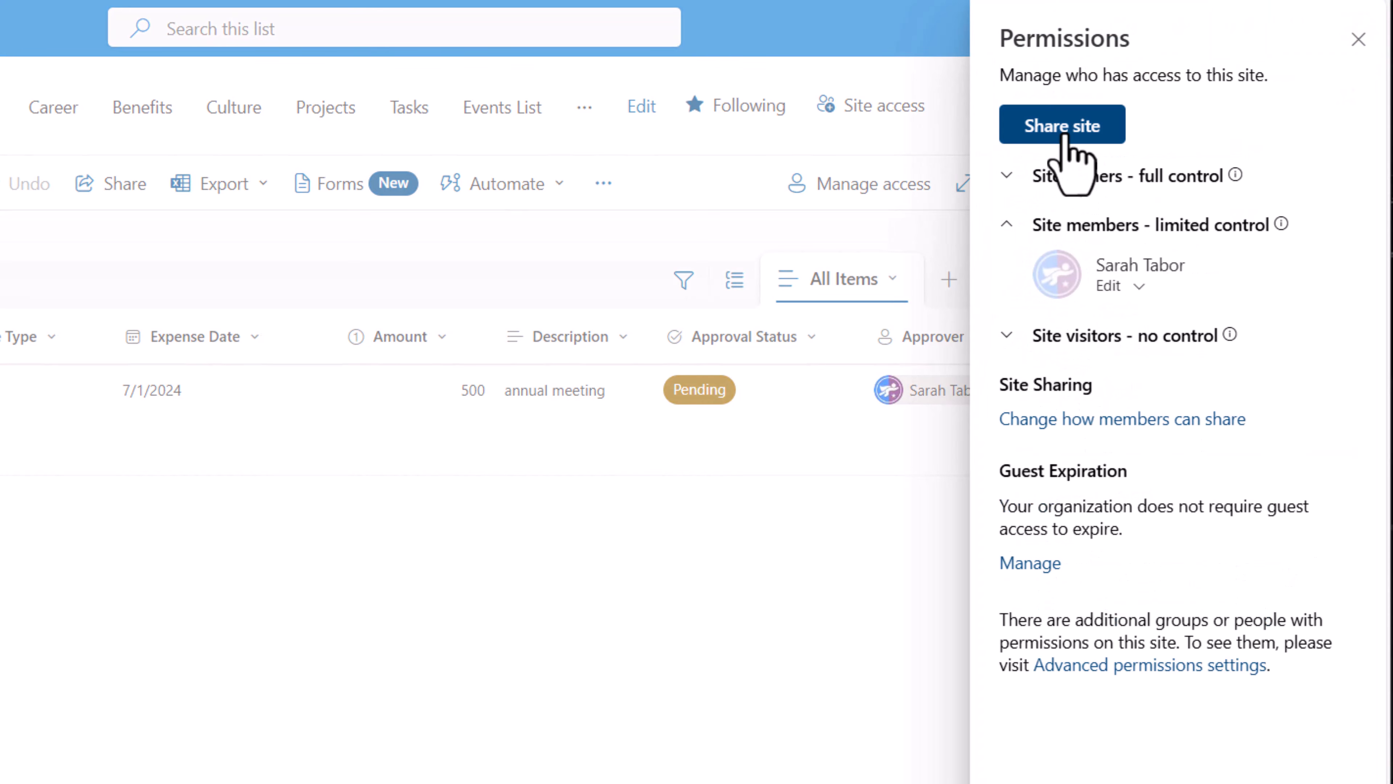
click(1065, 137)
text(every)
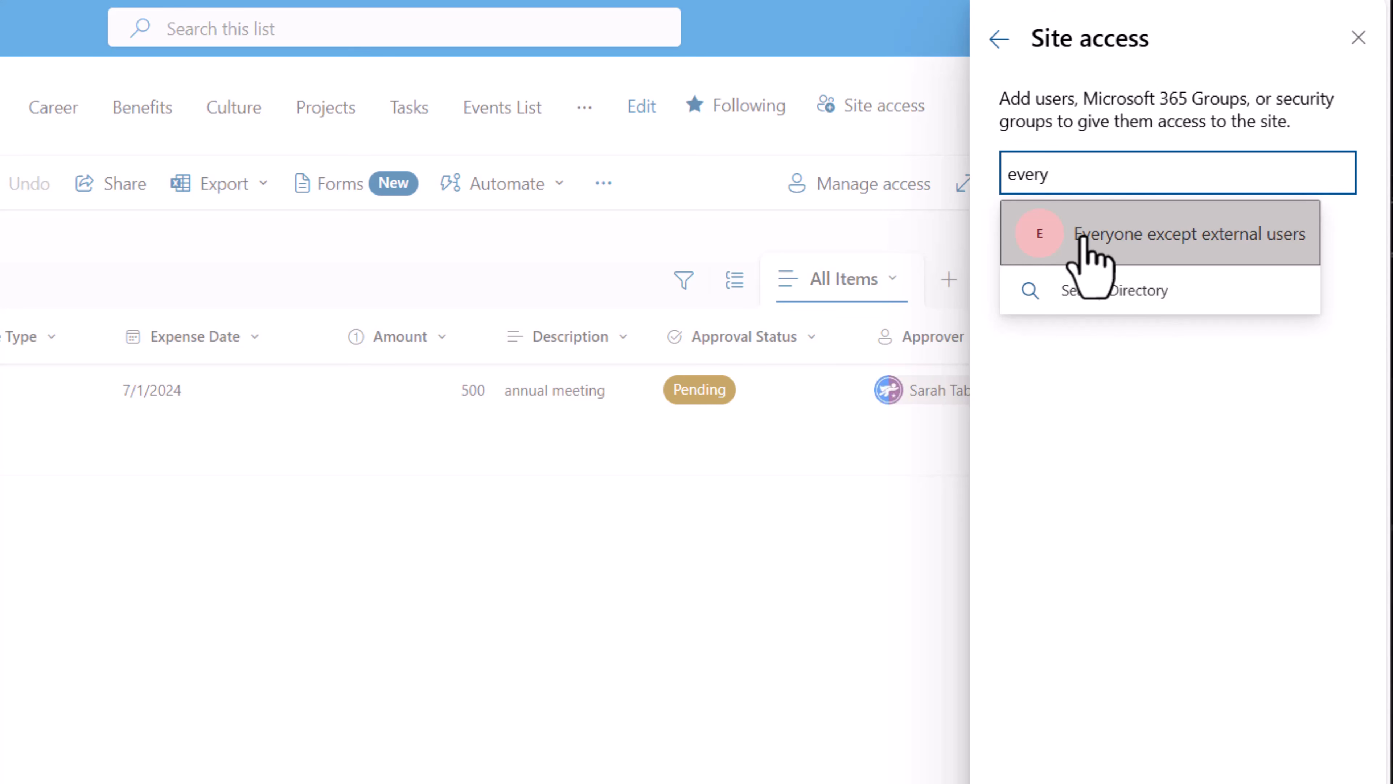
click(1083, 237)
click(1083, 231)
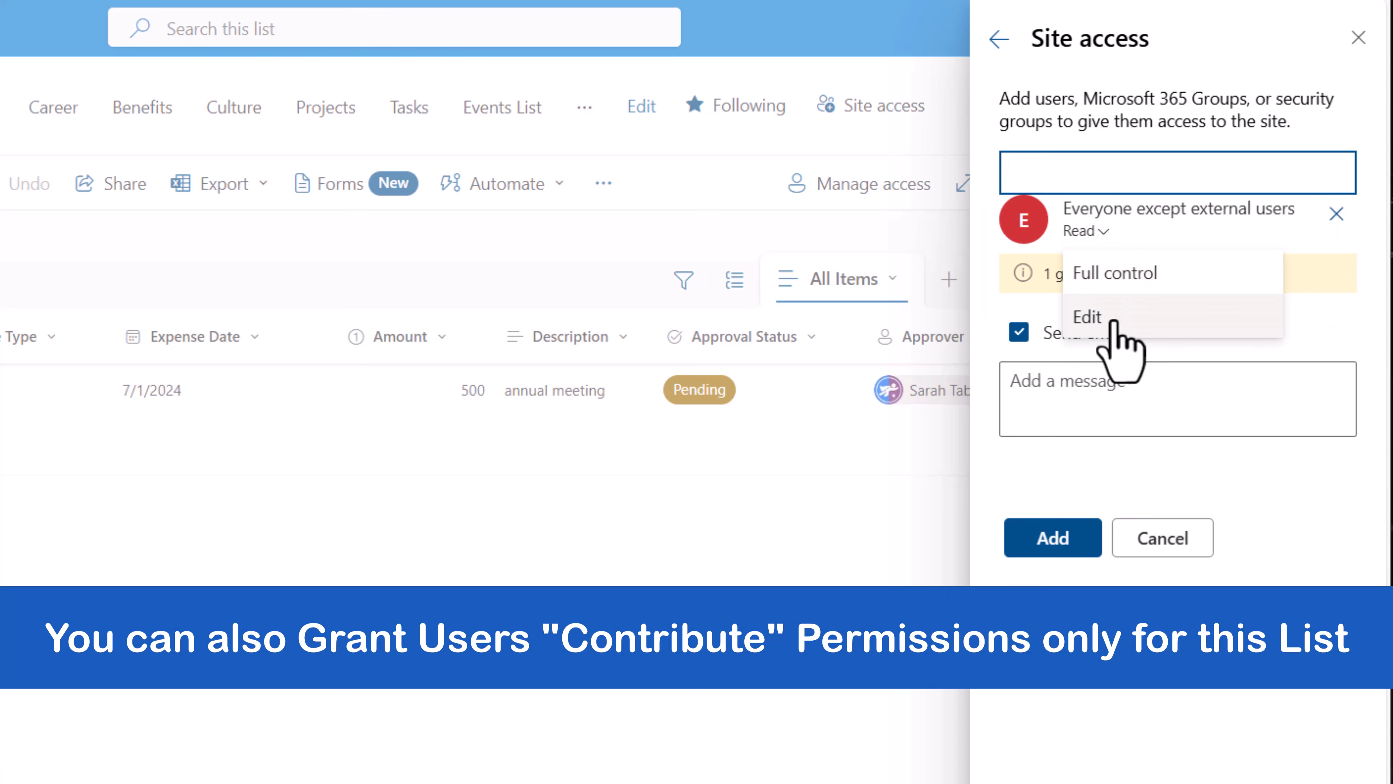
click(1114, 321)
click(1018, 332)
click(1056, 456)
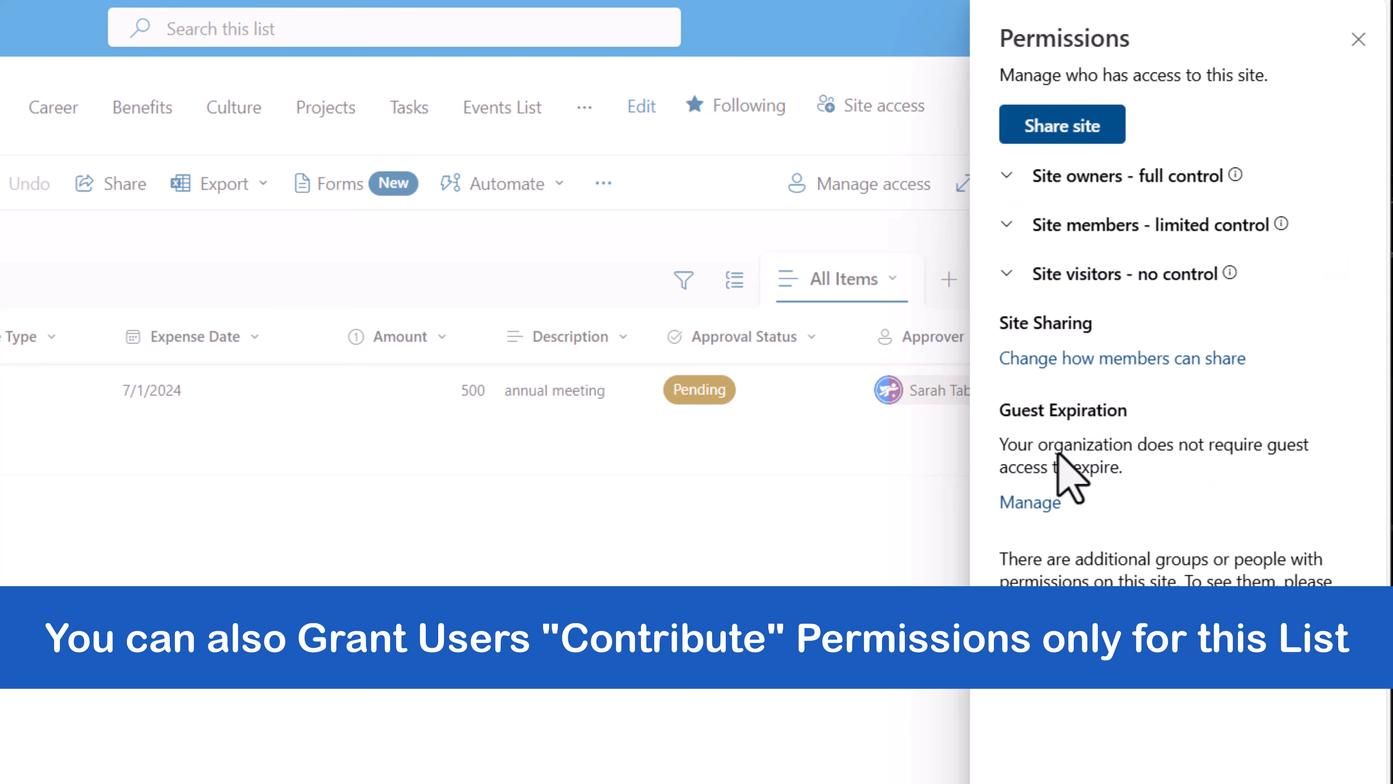
click(1356, 44)
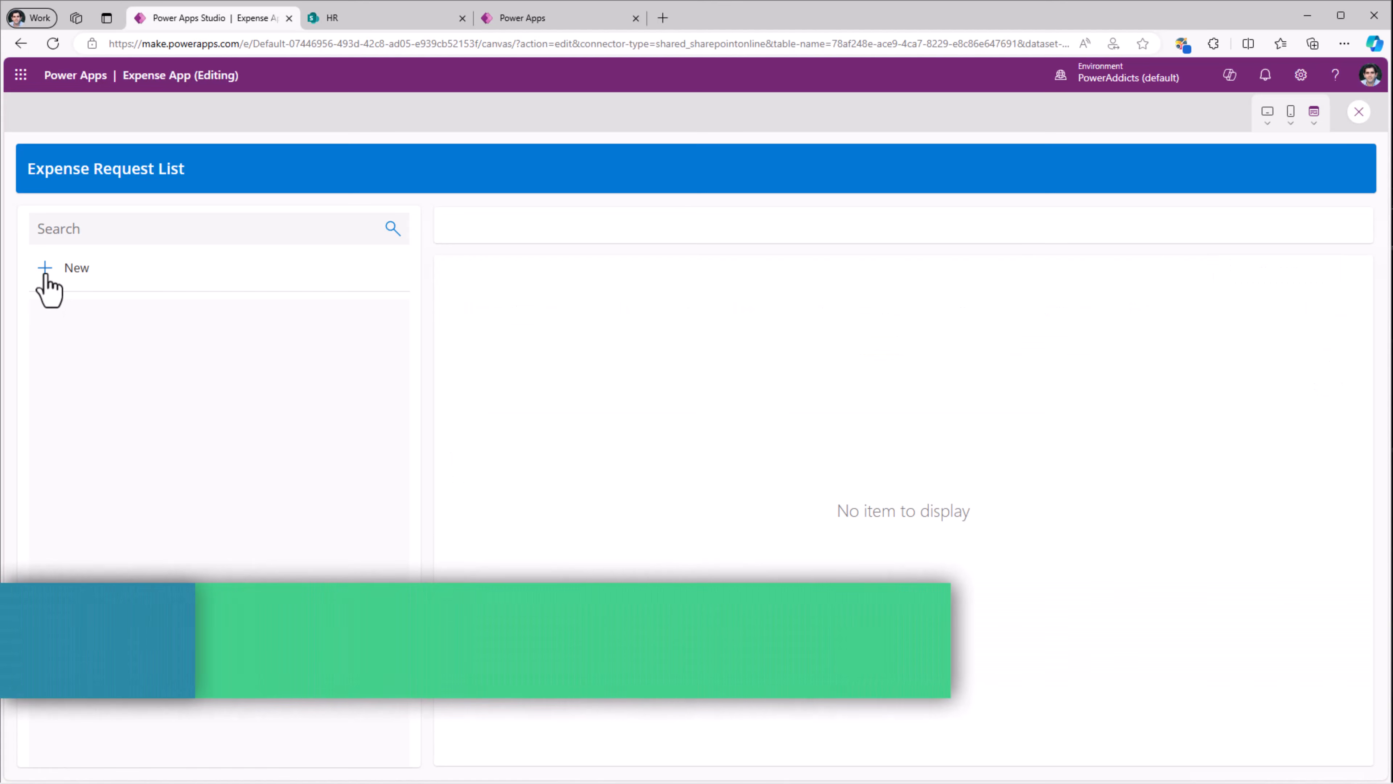
Submit a new expense request titled Travel to Miami: description Project kickoff, date 7/1/2024, type Travel, amount 500, attachment receipt.jpg.
click(46, 270)
click(487, 310)
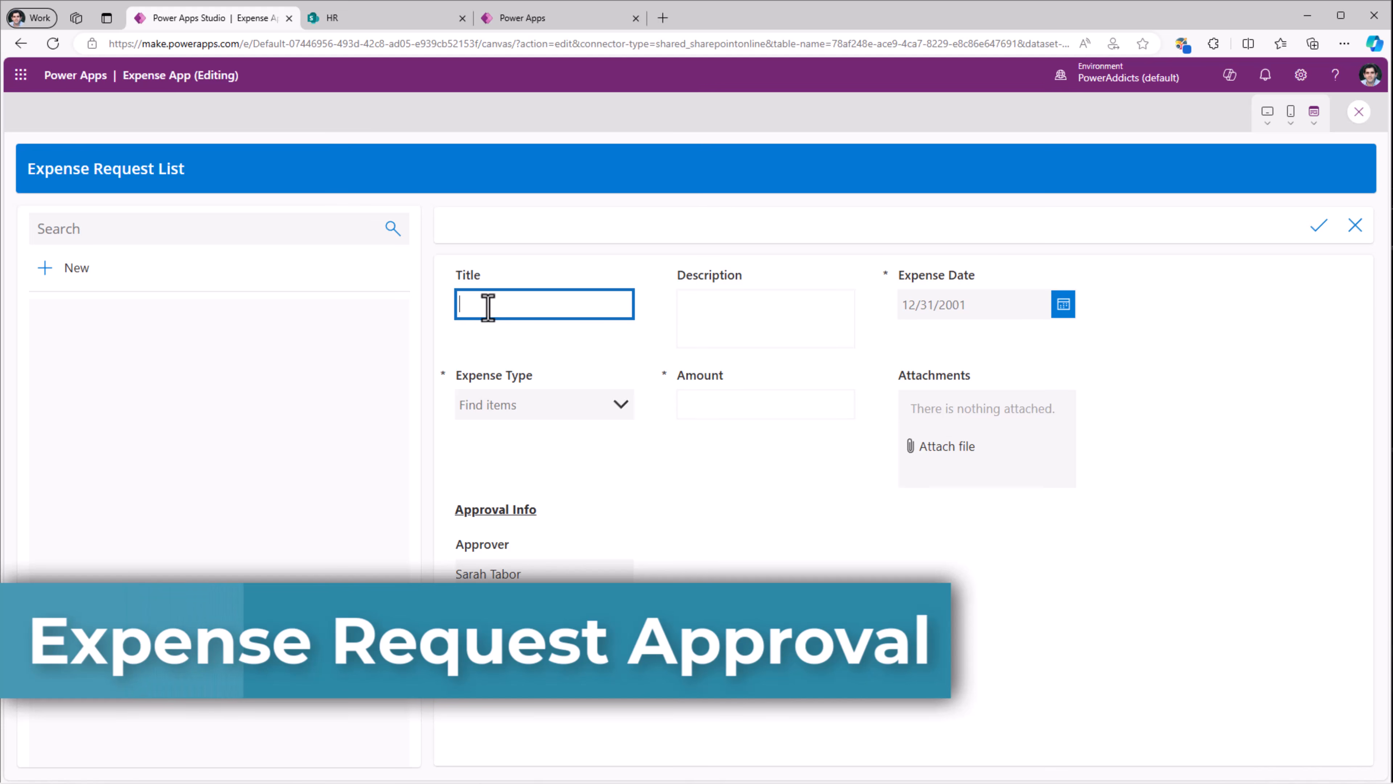
text(Customer meeti)
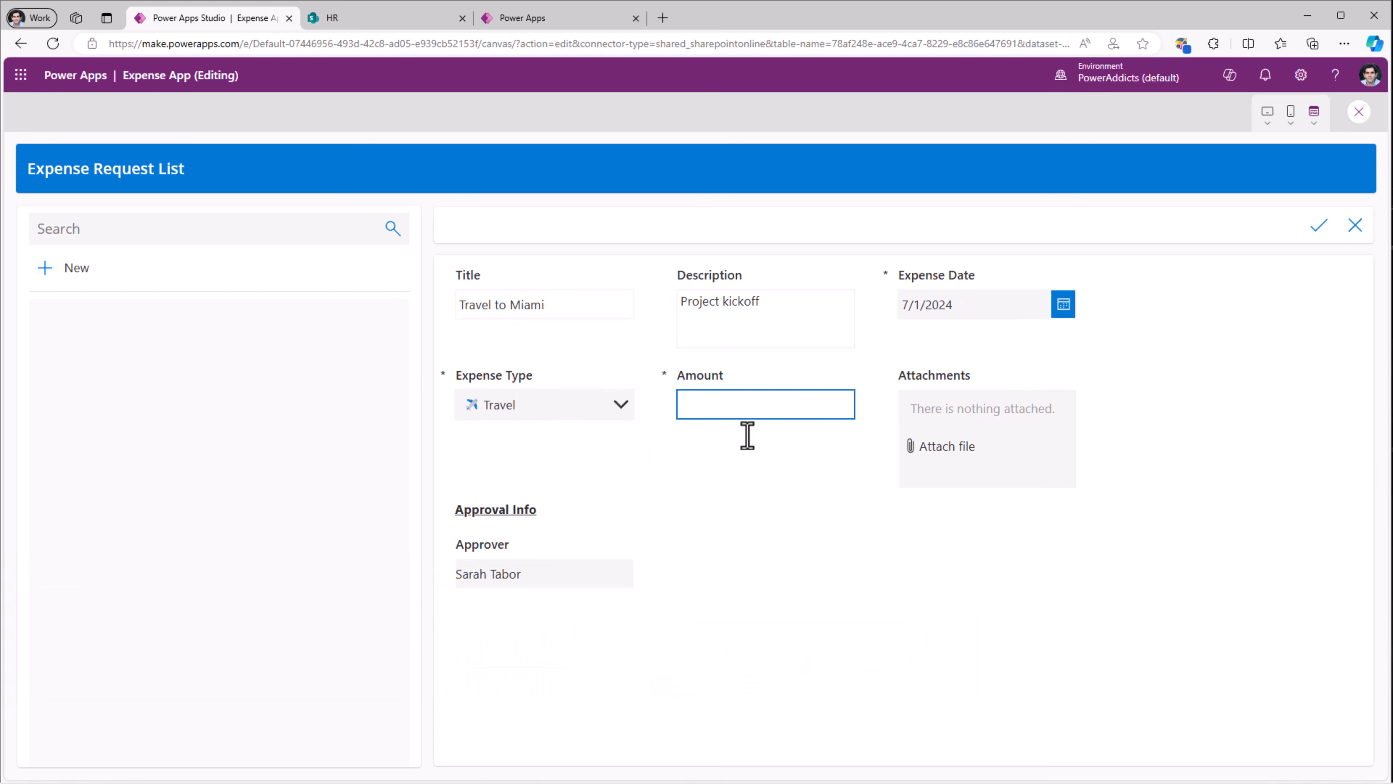
text(500)
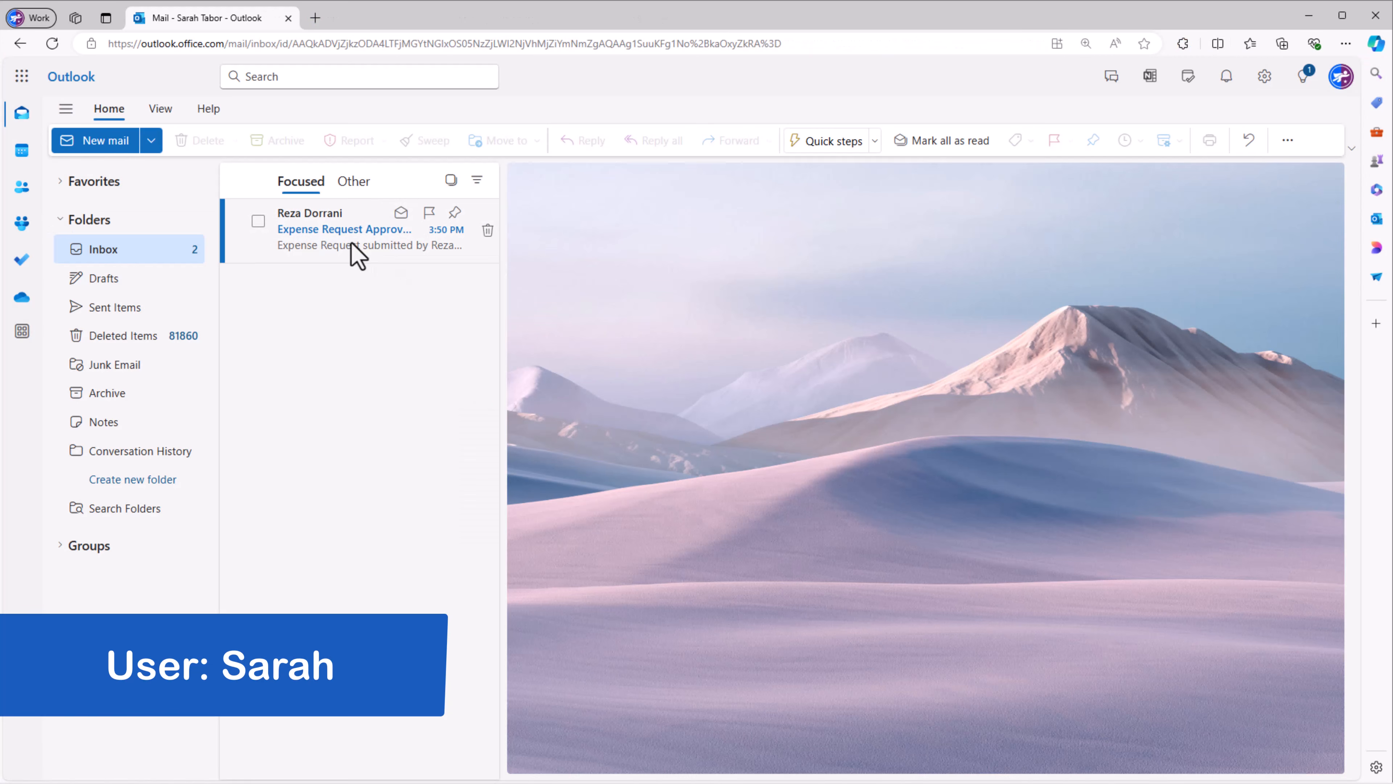
In the first approver's Outlook inbox, open the Travel to Miami request from the approval email and start editing it.
click(351, 245)
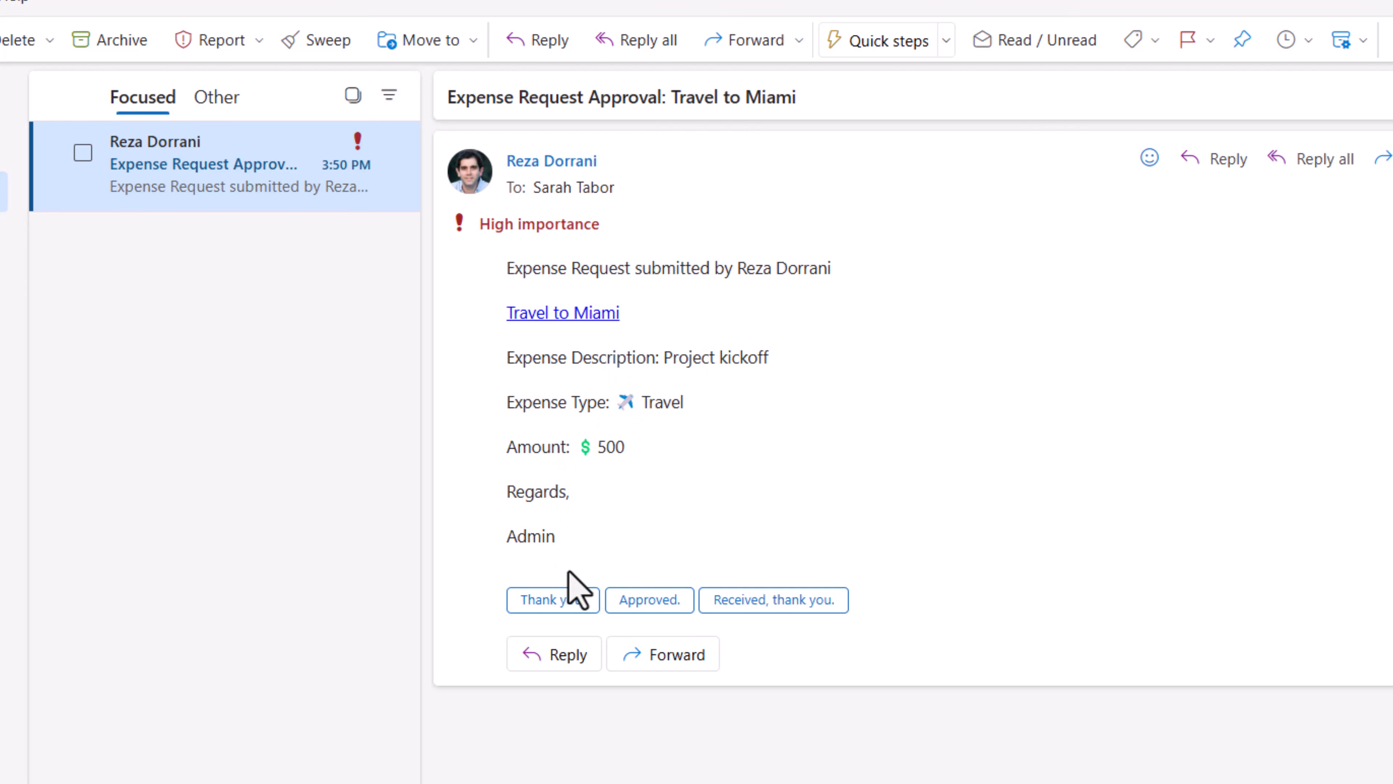
click(558, 319)
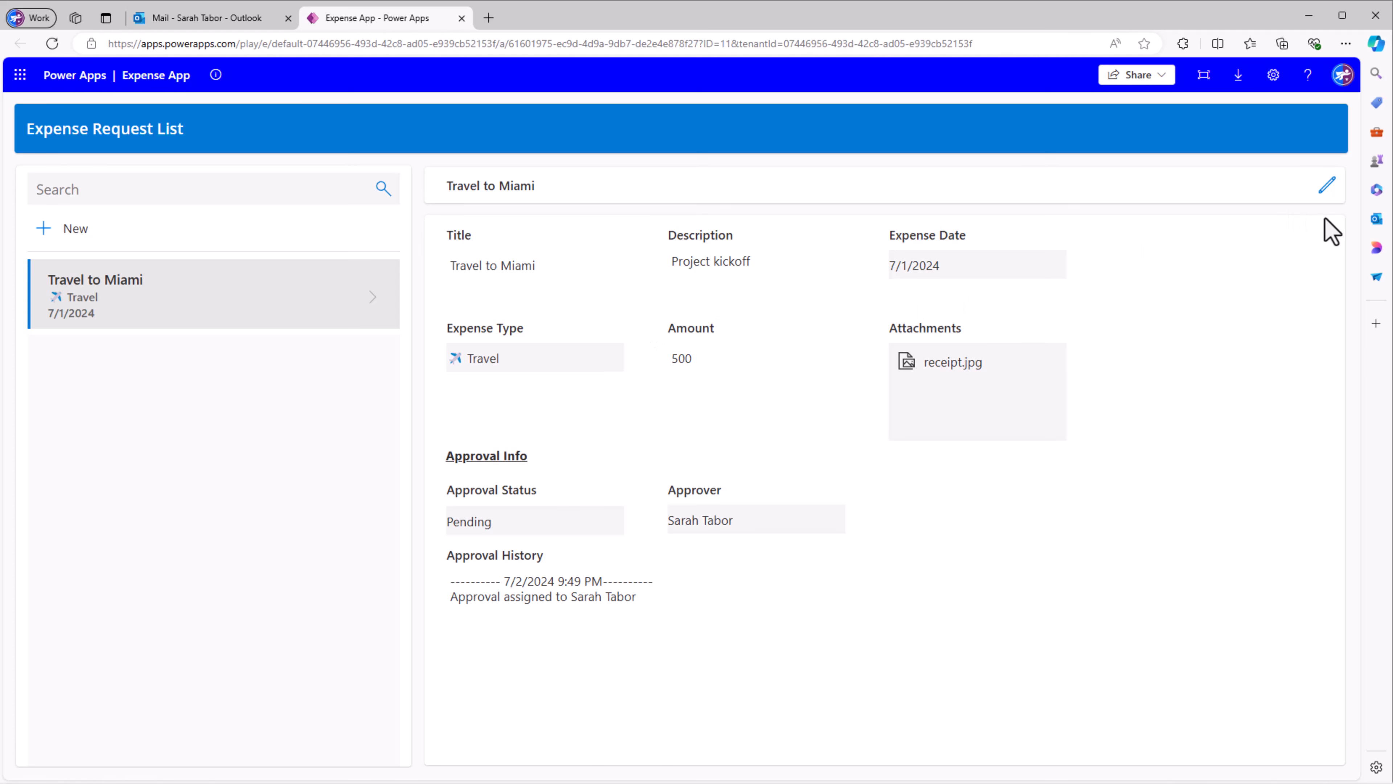
click(1327, 187)
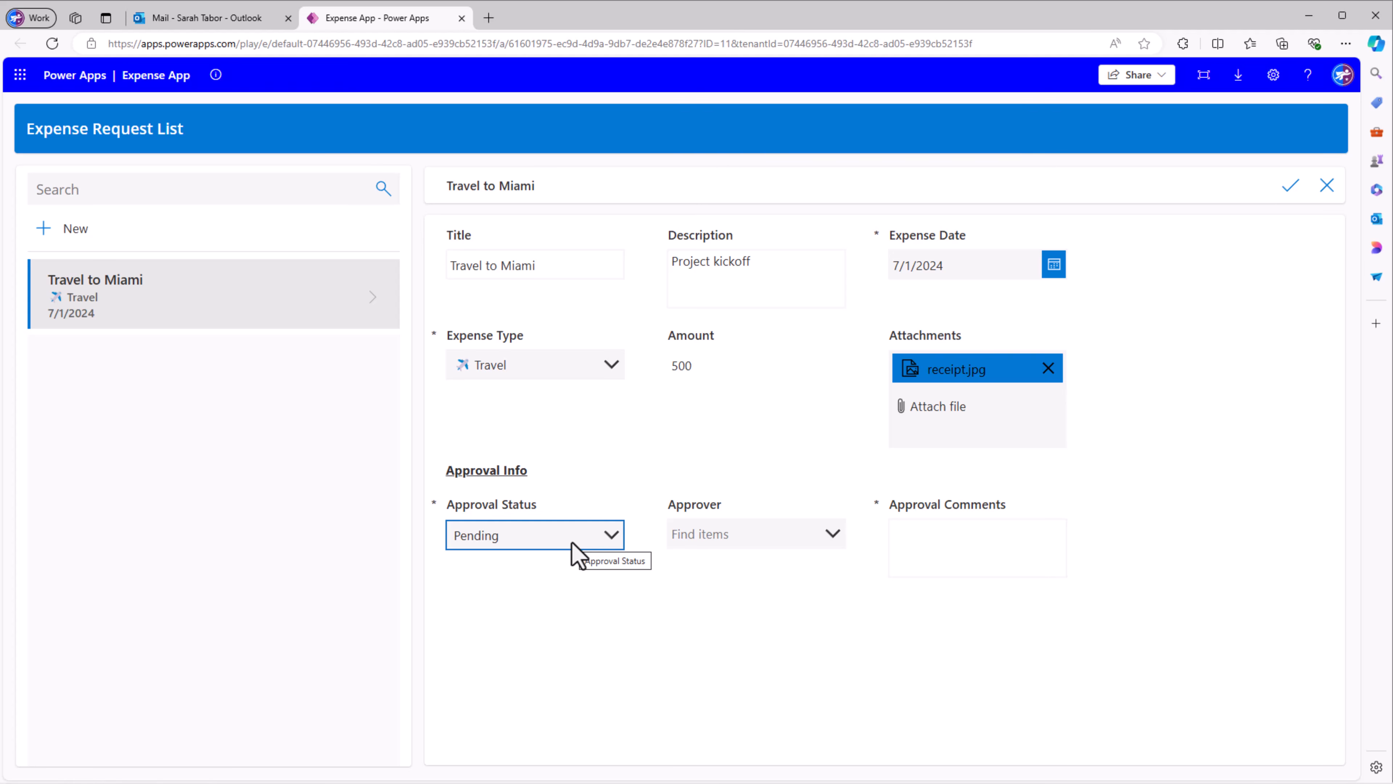
Assign the pending request to the second approver, add comments confirming it and asking for that person's approval, and save.
click(699, 536)
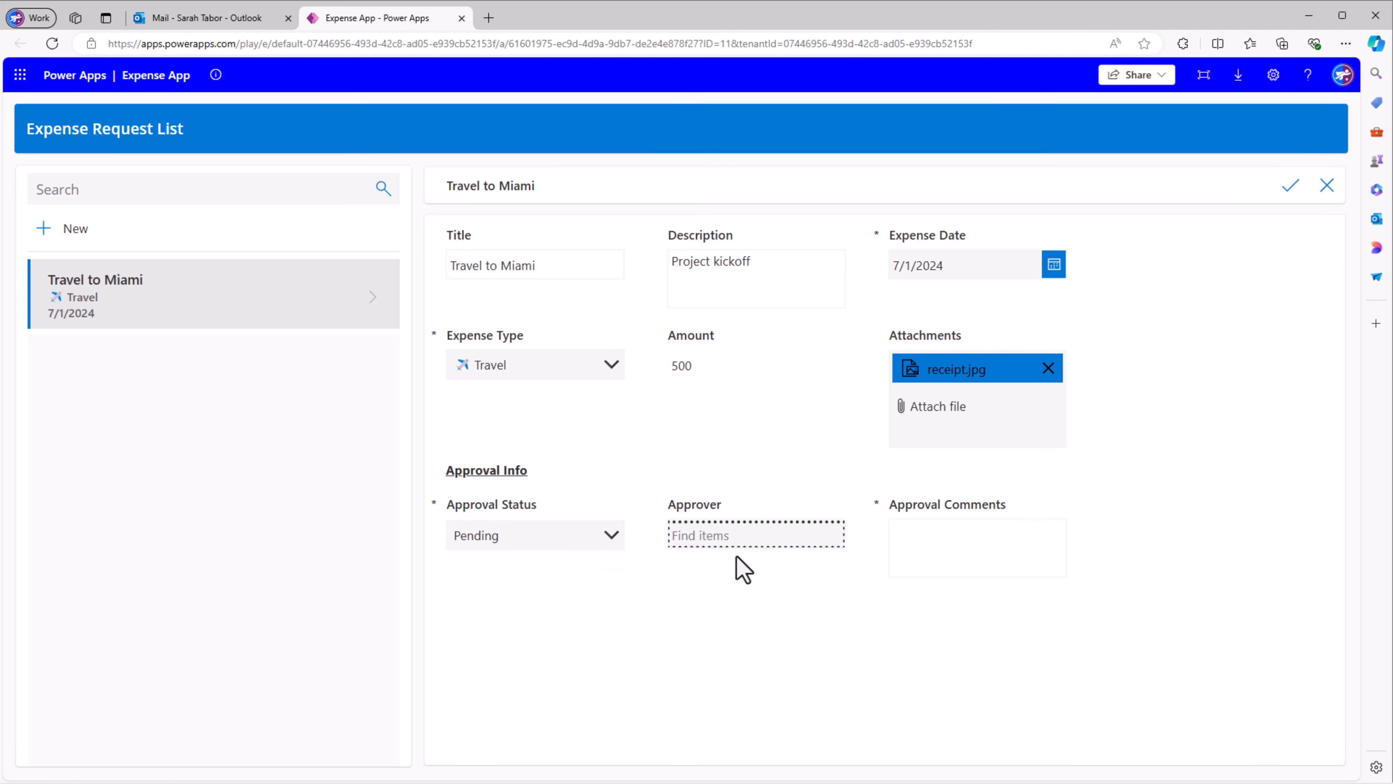
text(james)
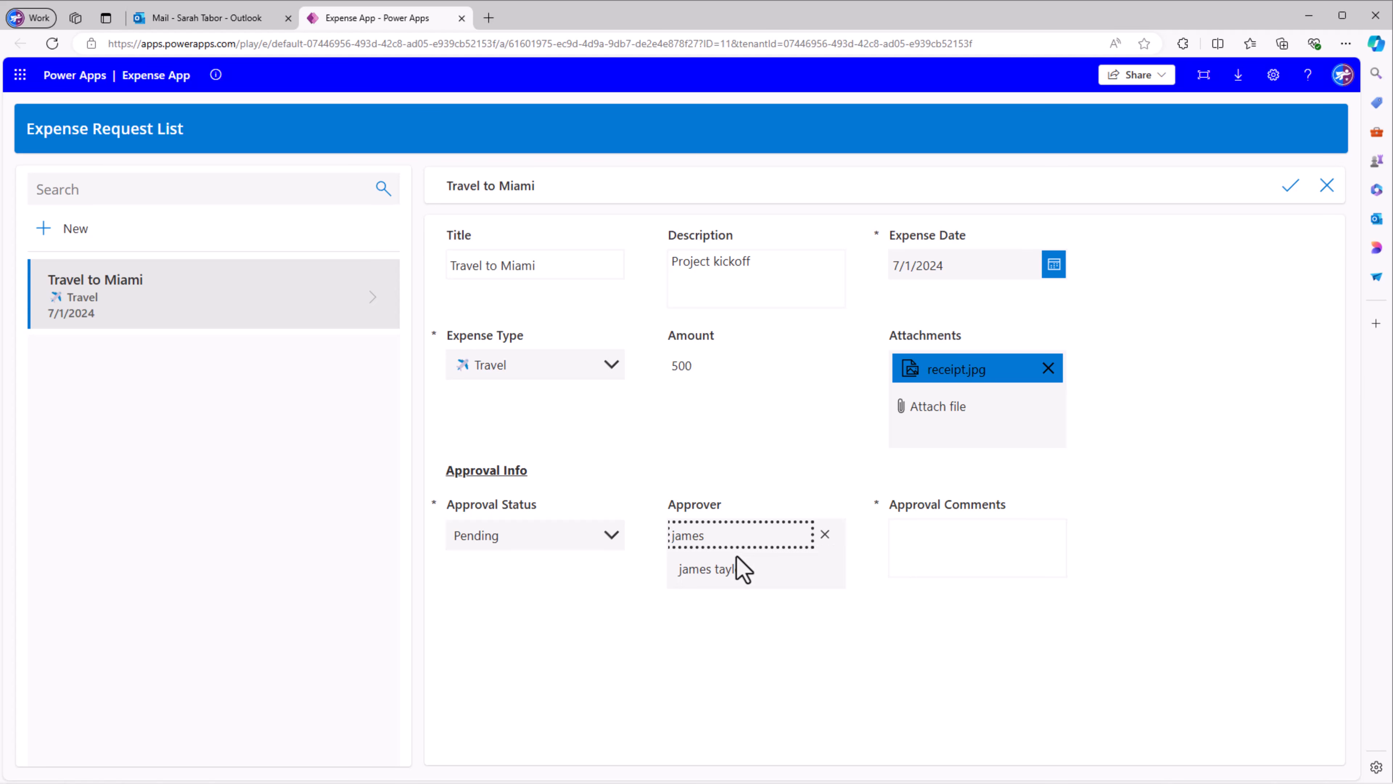
click(745, 571)
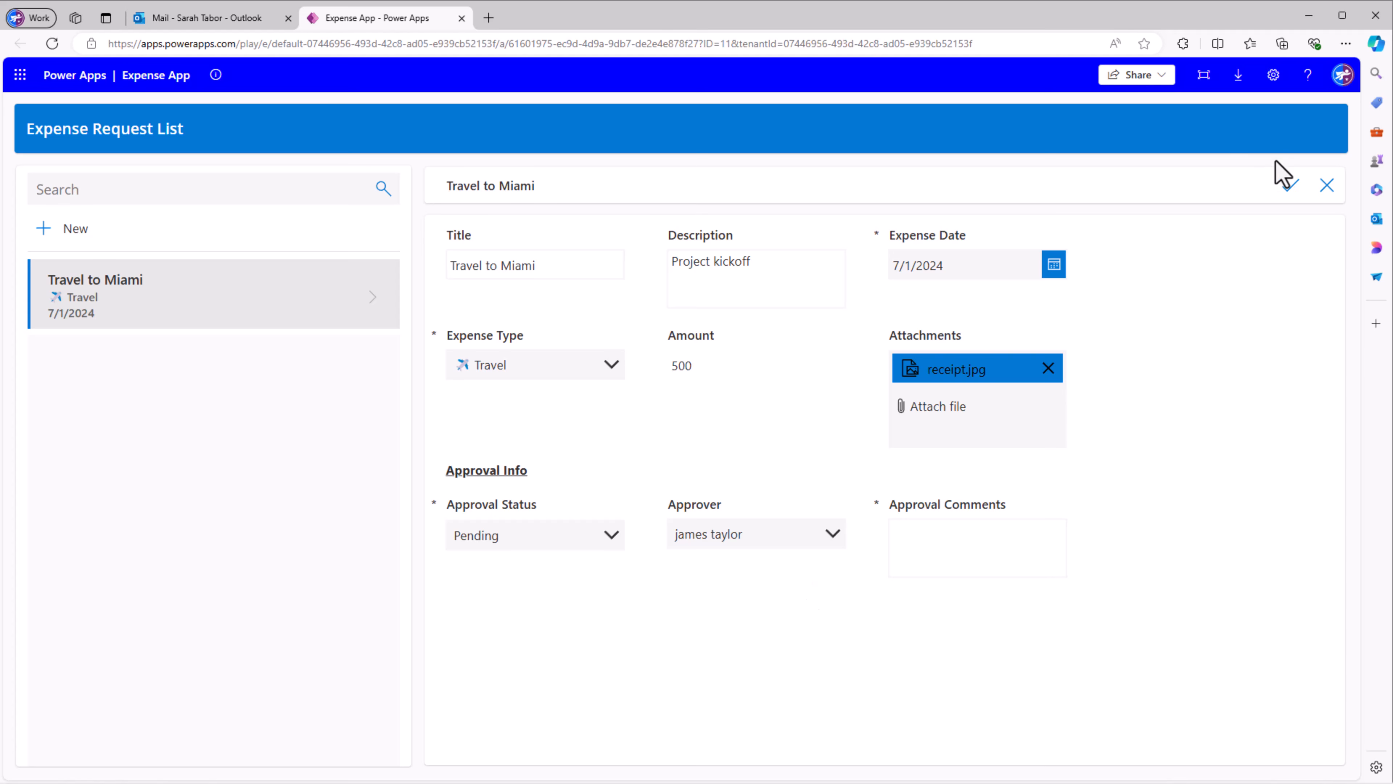
click(1290, 185)
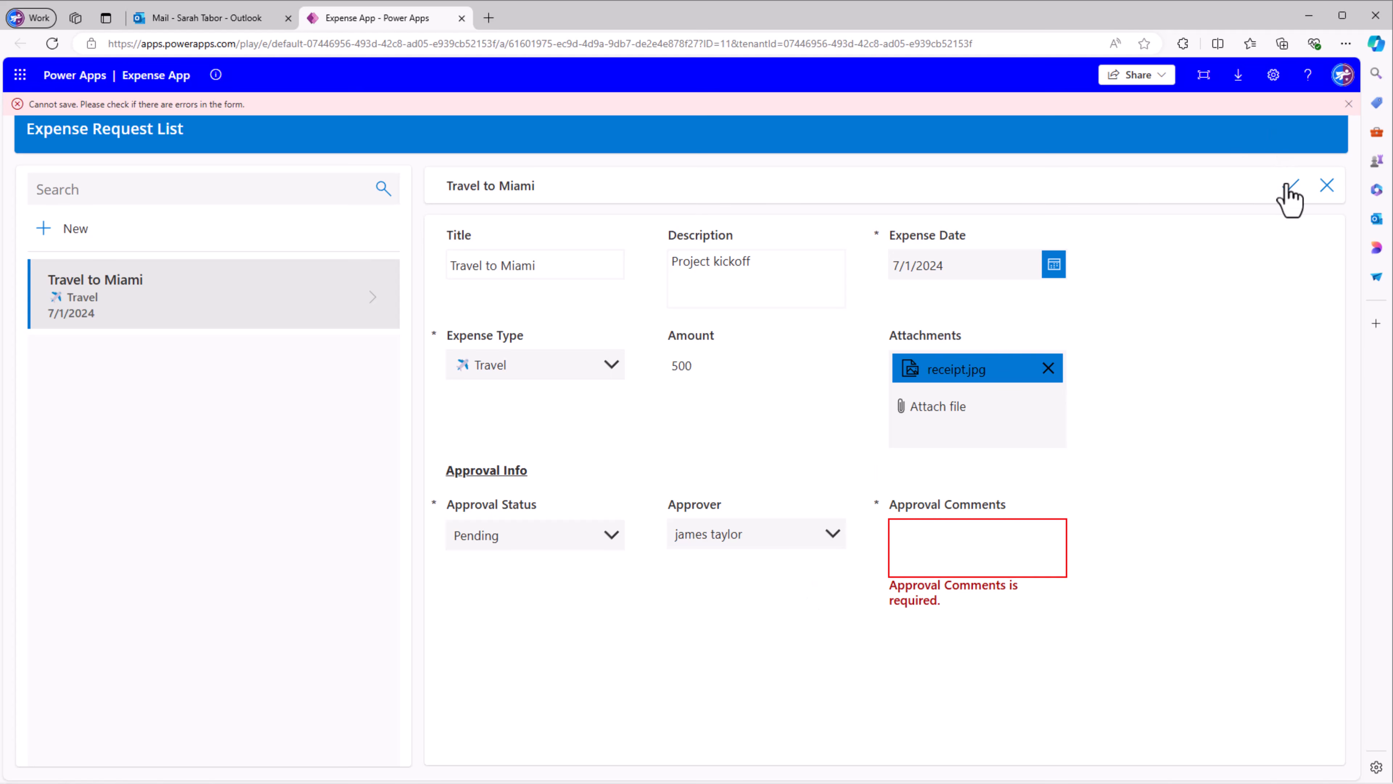
click(1030, 528)
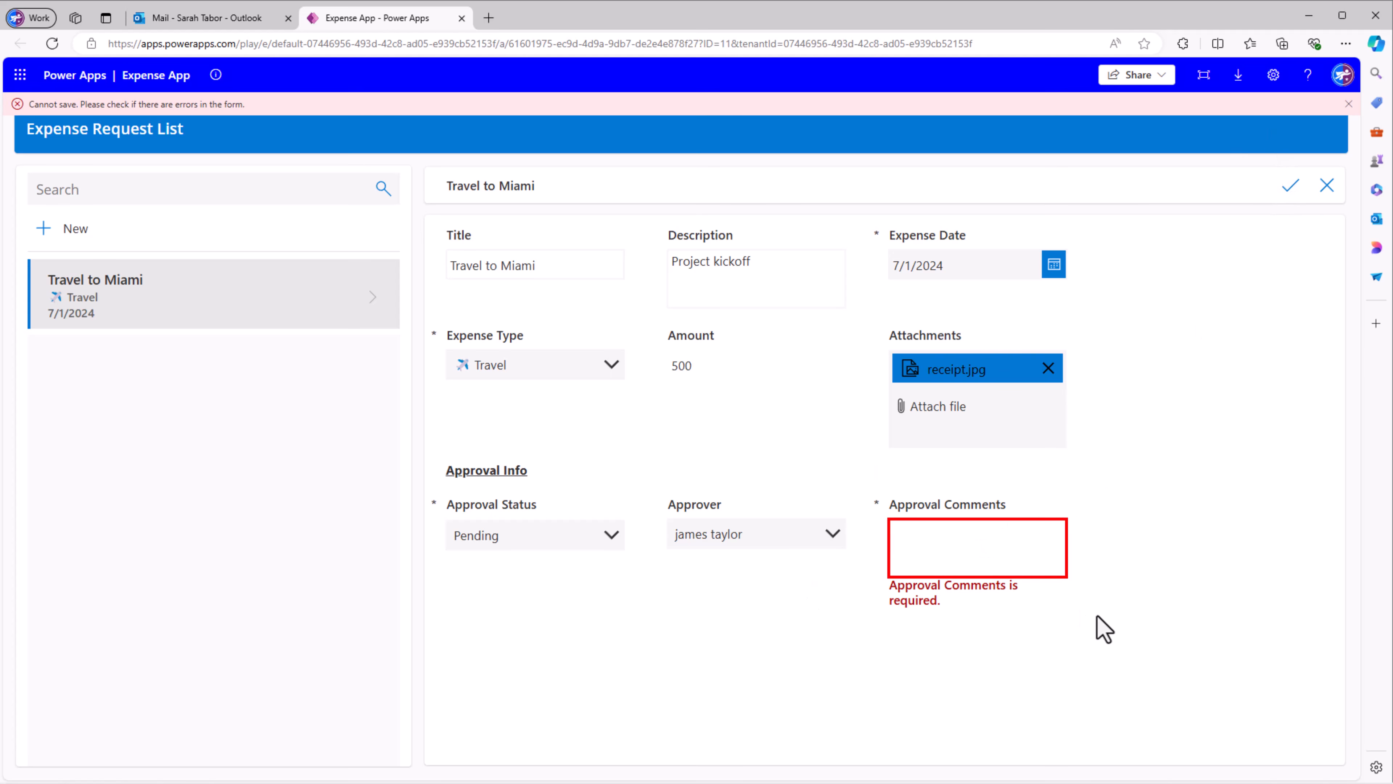
text(Confirmed from my side. Need James' approval)
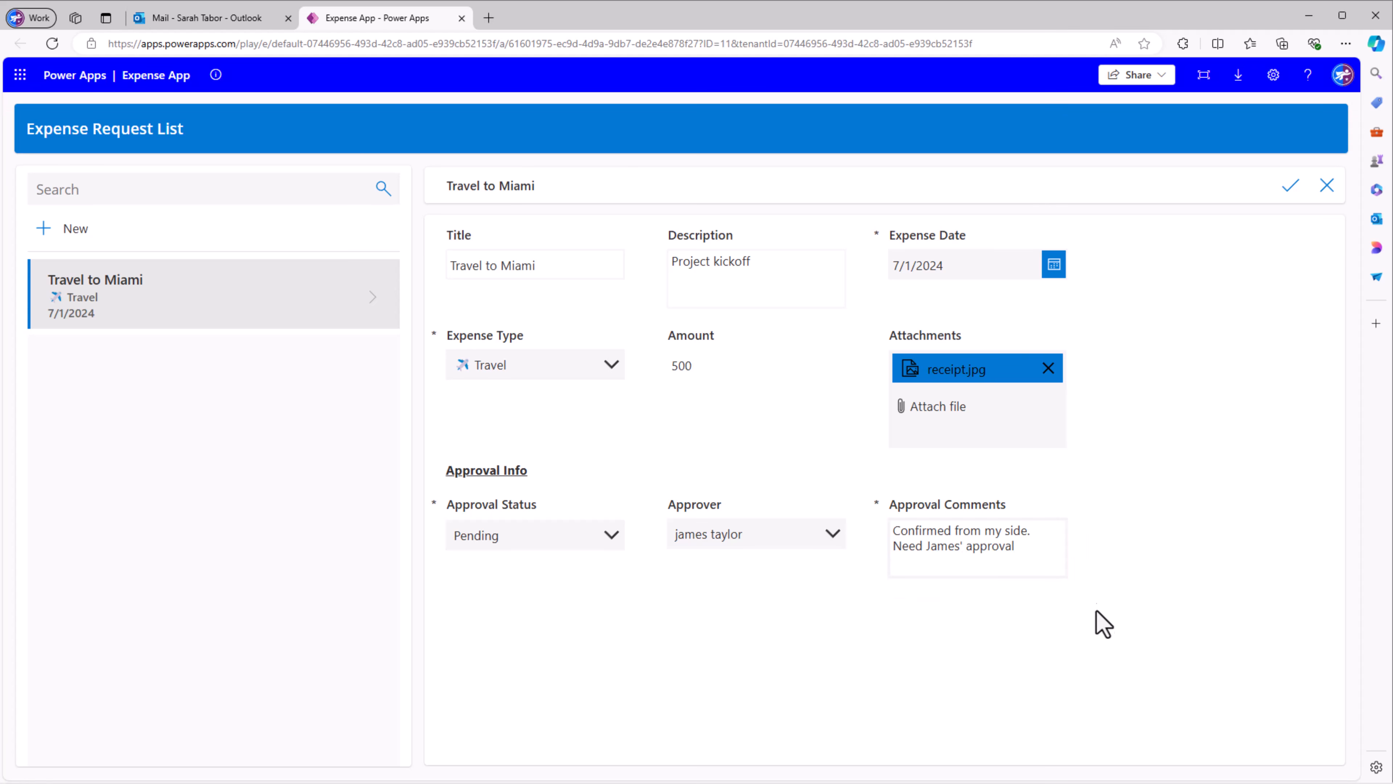
click(1284, 192)
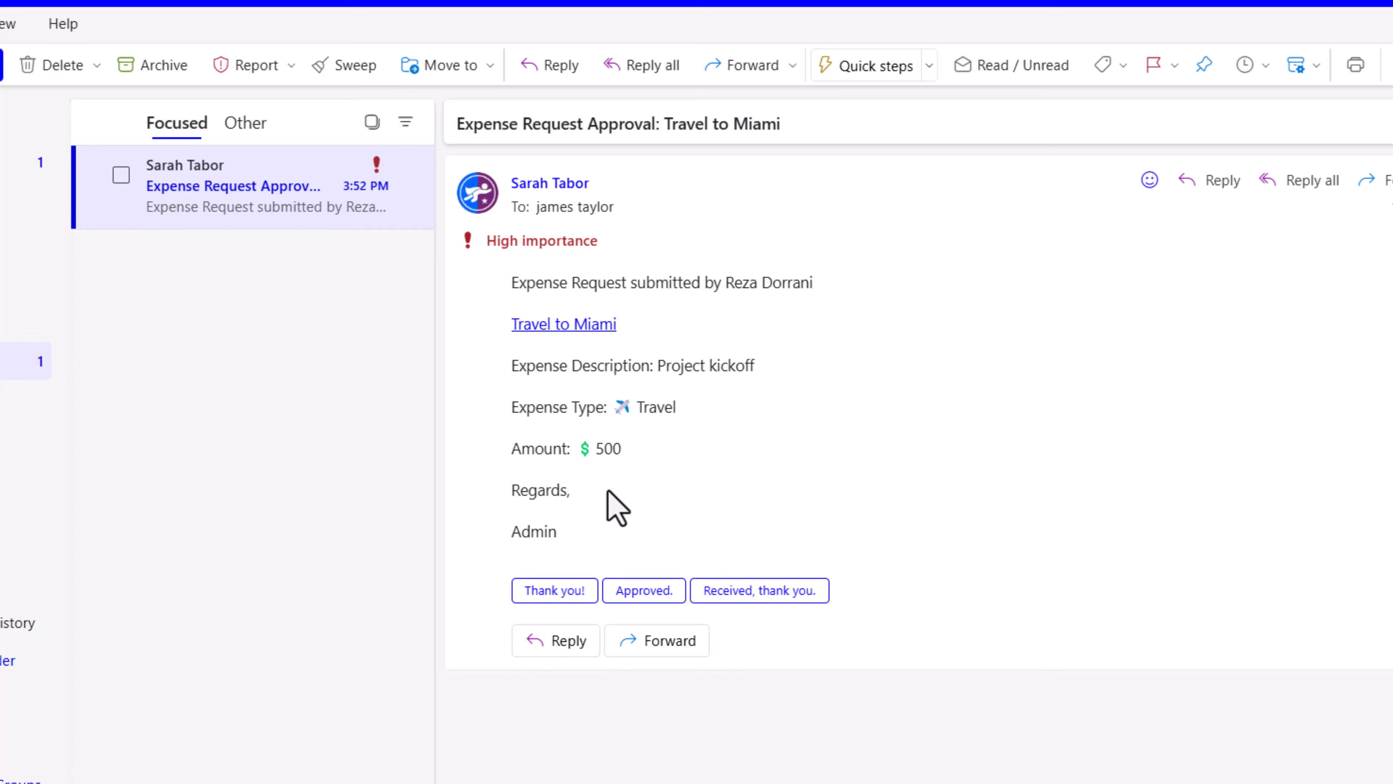
Open the Travel to Miami request from the second approver's Outlook email and review its full approval history.
click(577, 325)
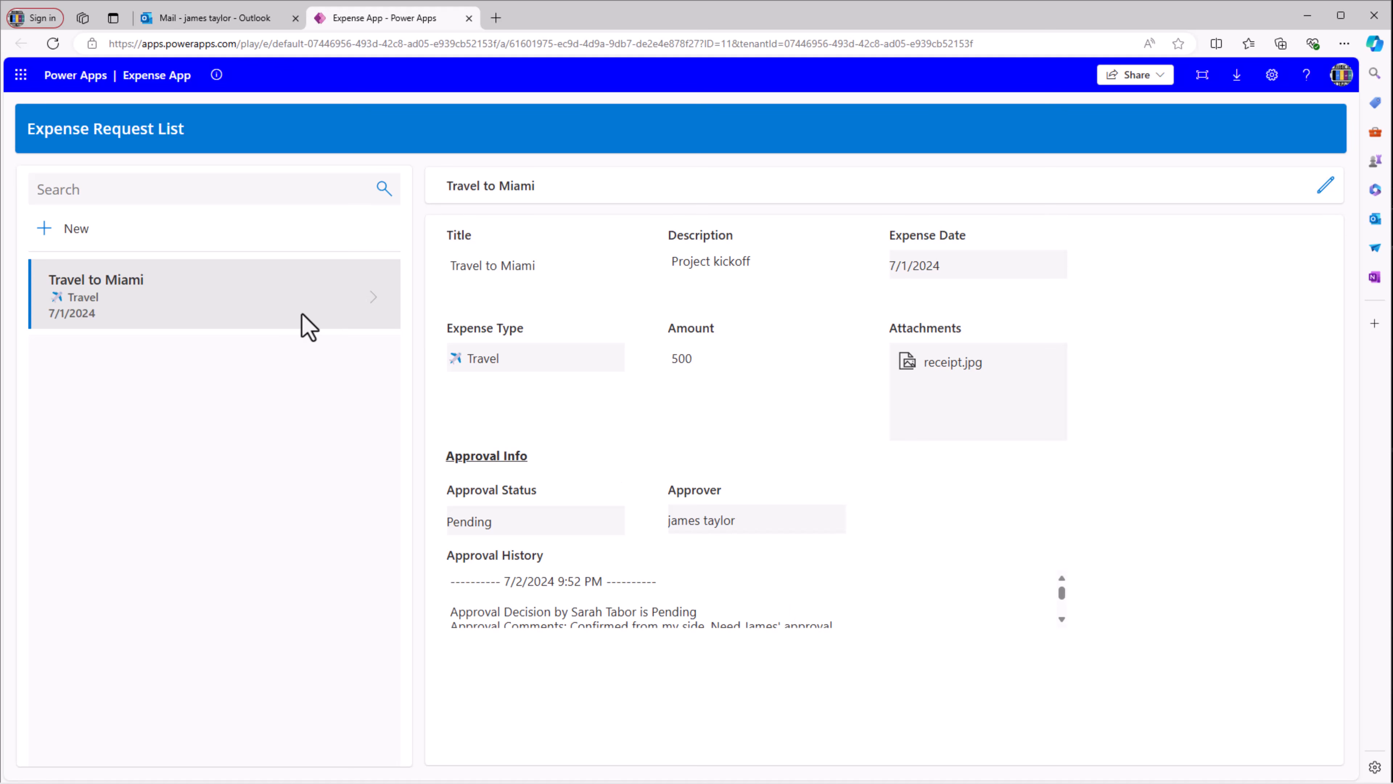
click(486, 455)
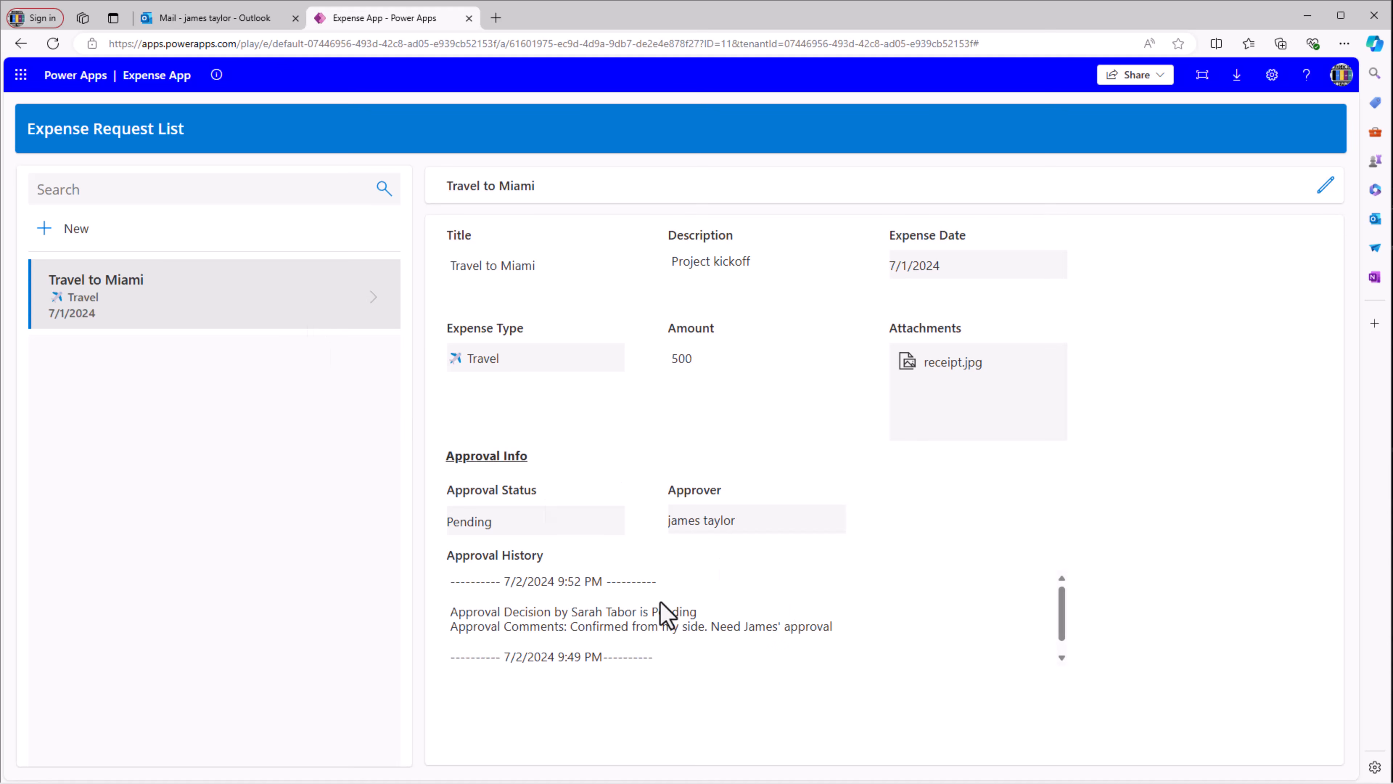
scroll(1069, 627, down, 2)
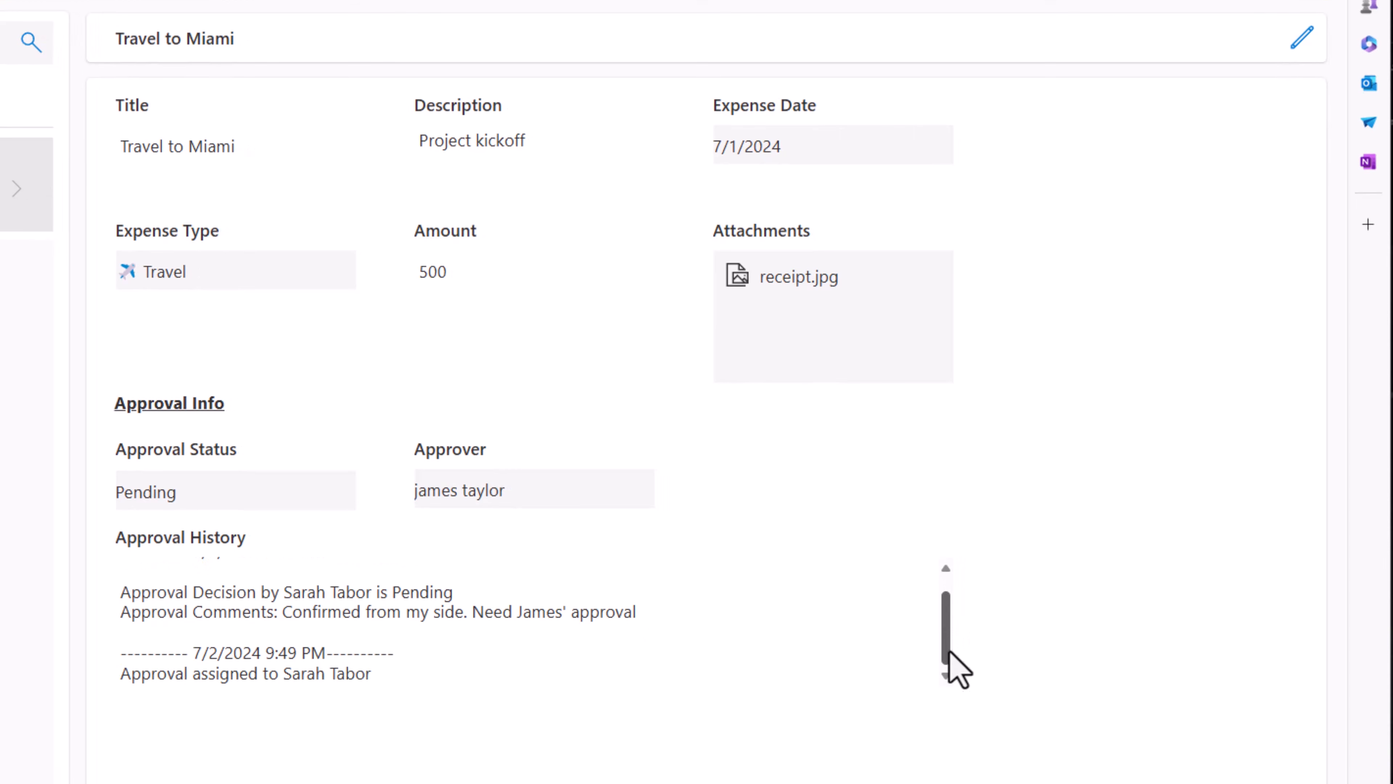
scroll(339, 638, up, 1)
scroll(311, 663, down, 1)
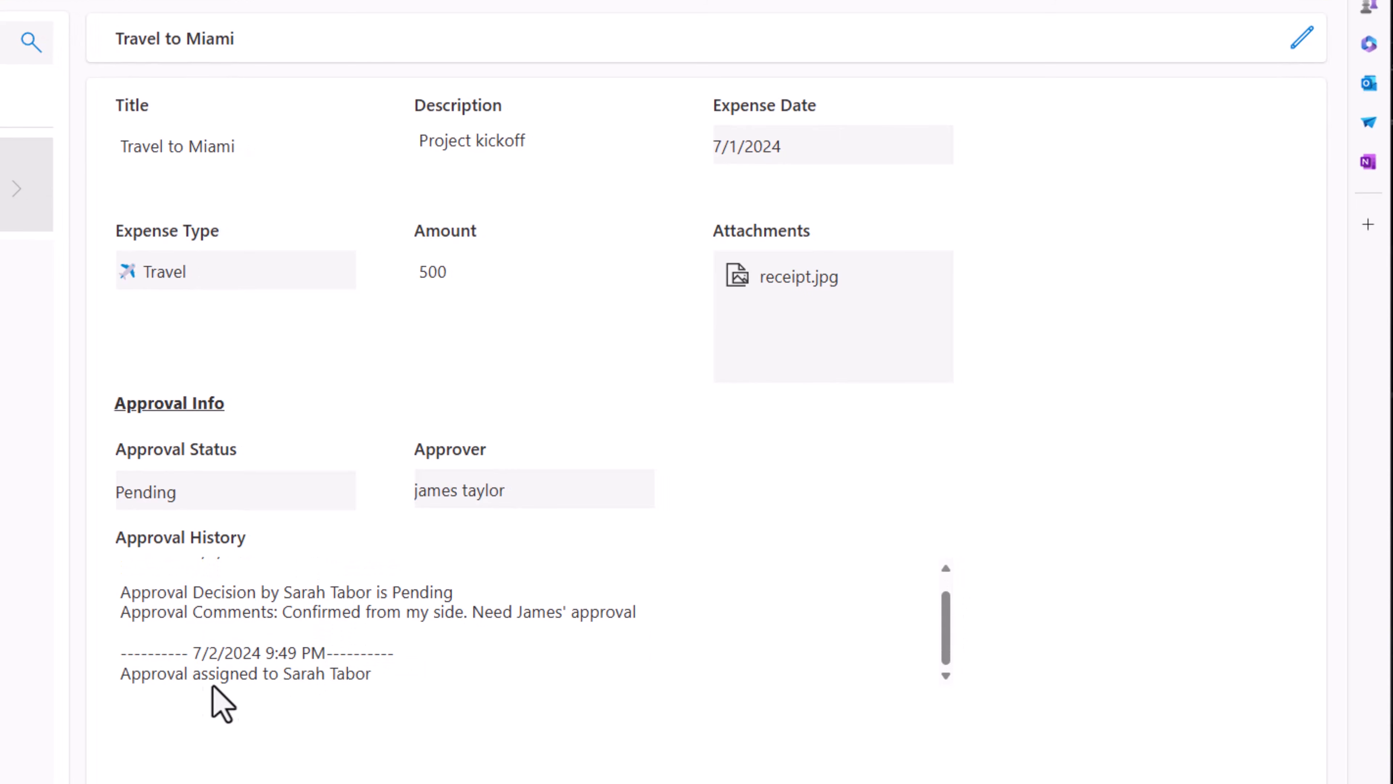
scroll(373, 680, up, 1)
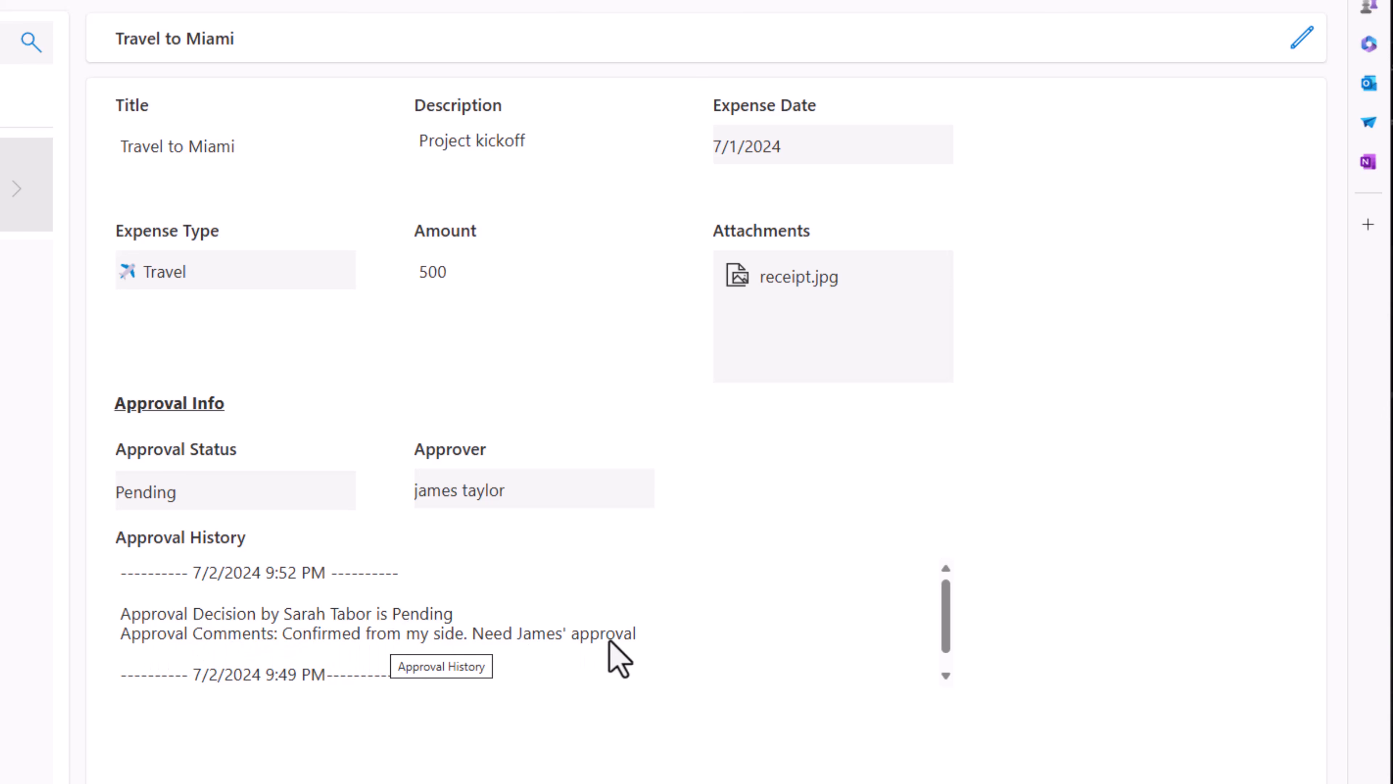
Set the Travel to Miami request to Approved with the comment "ok", save it, and open the decision email in the requester's Outlook inbox.
click(1301, 38)
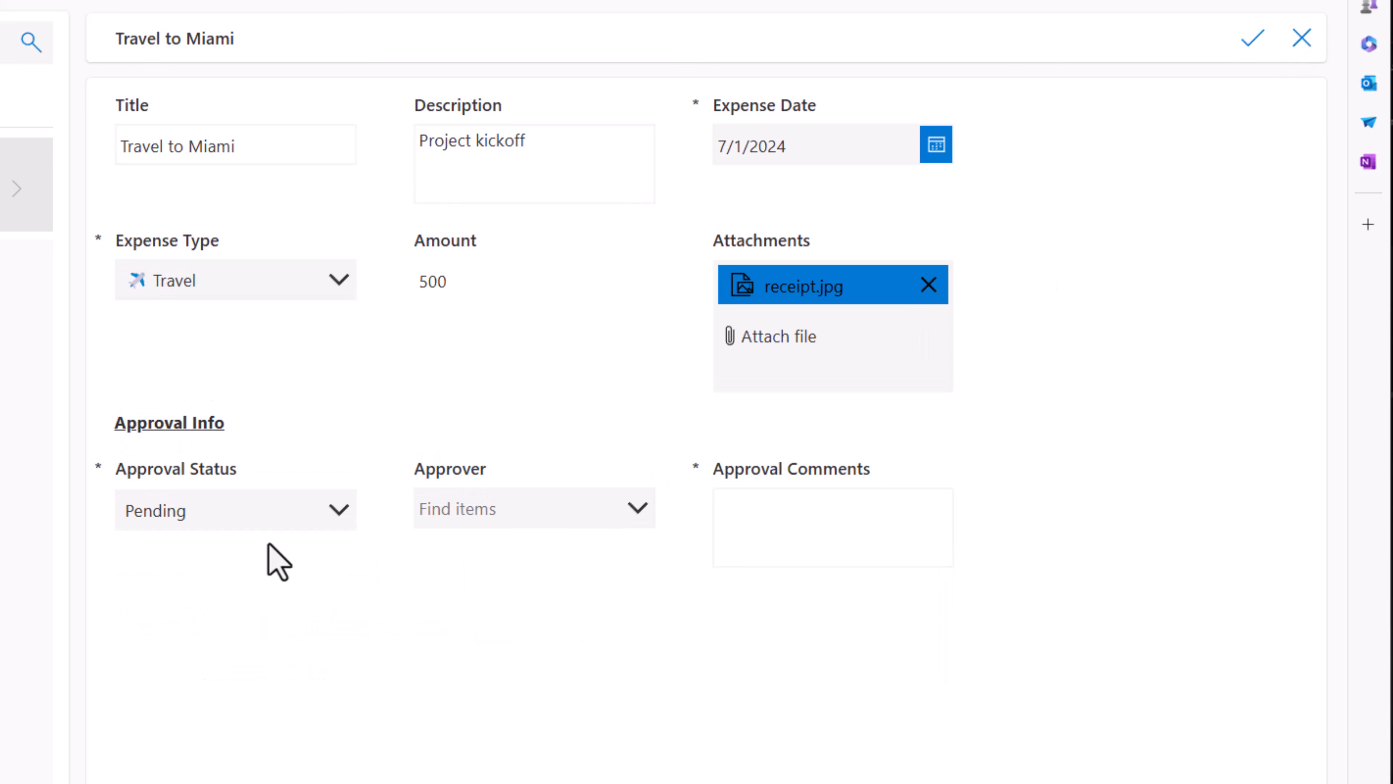
click(542, 511)
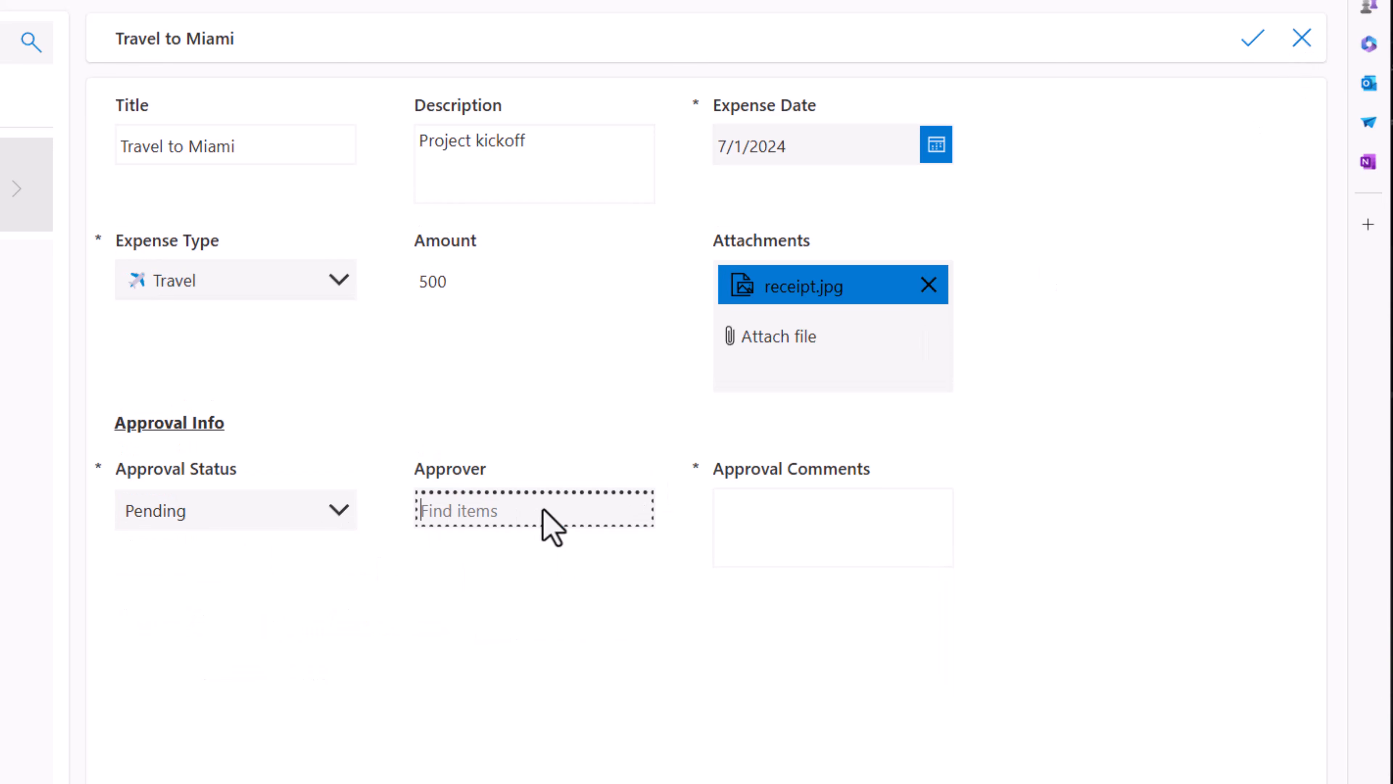
click(335, 518)
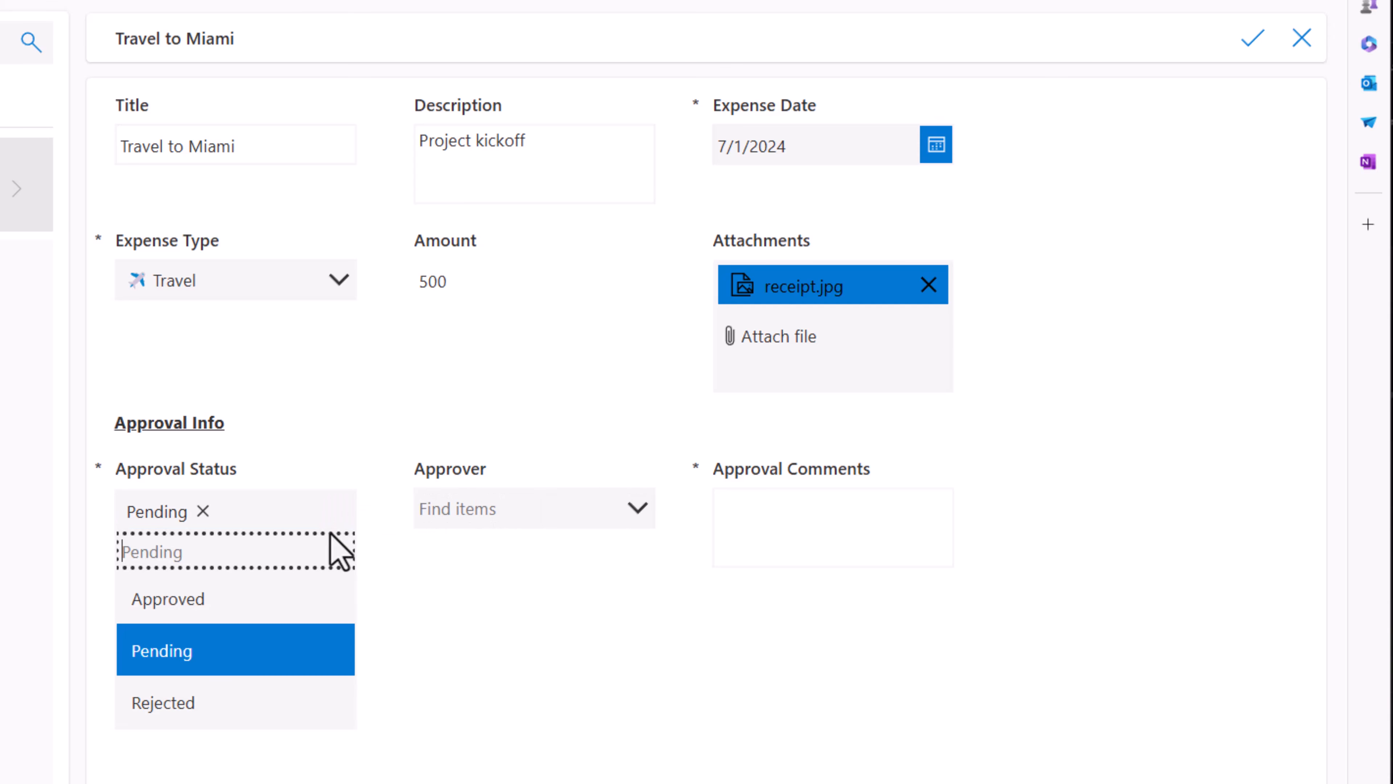
click(269, 606)
click(503, 521)
text(ok)
click(1252, 40)
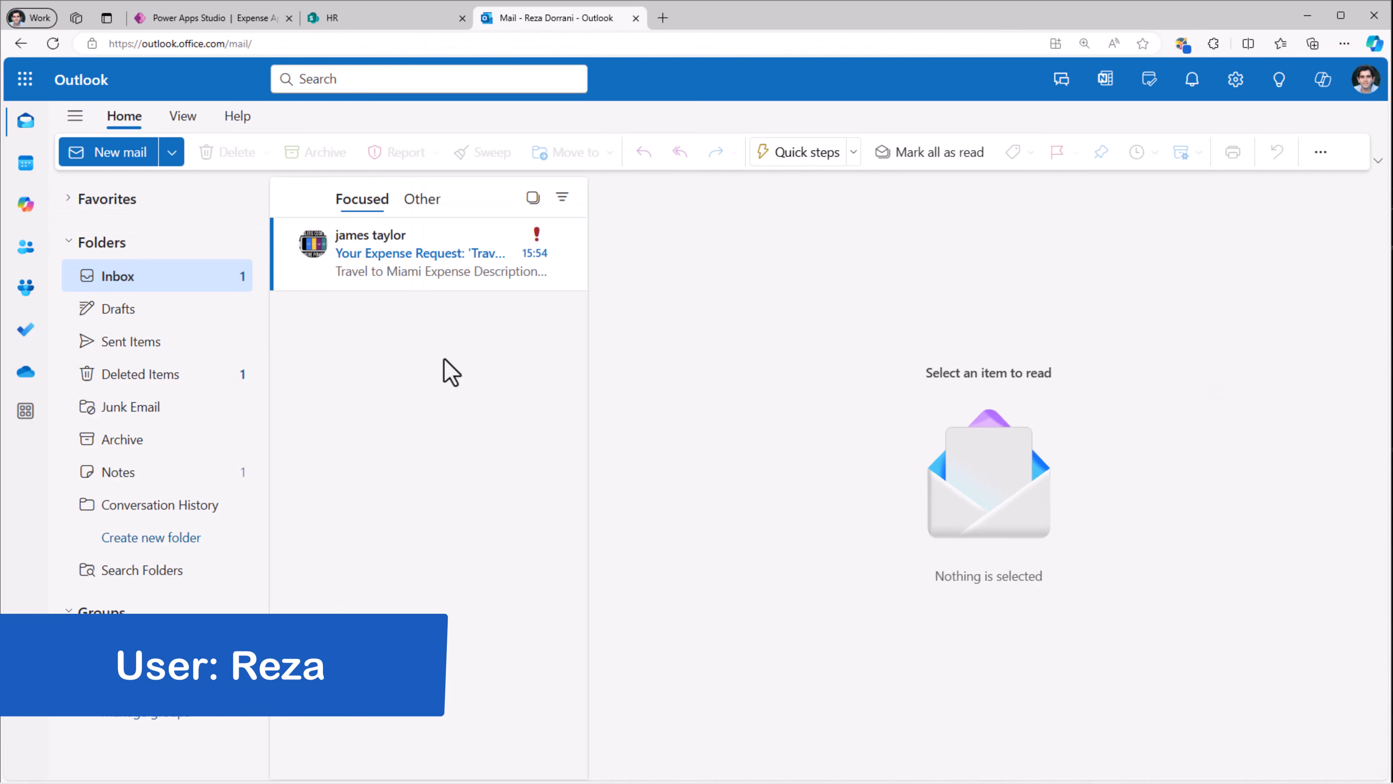
click(422, 277)
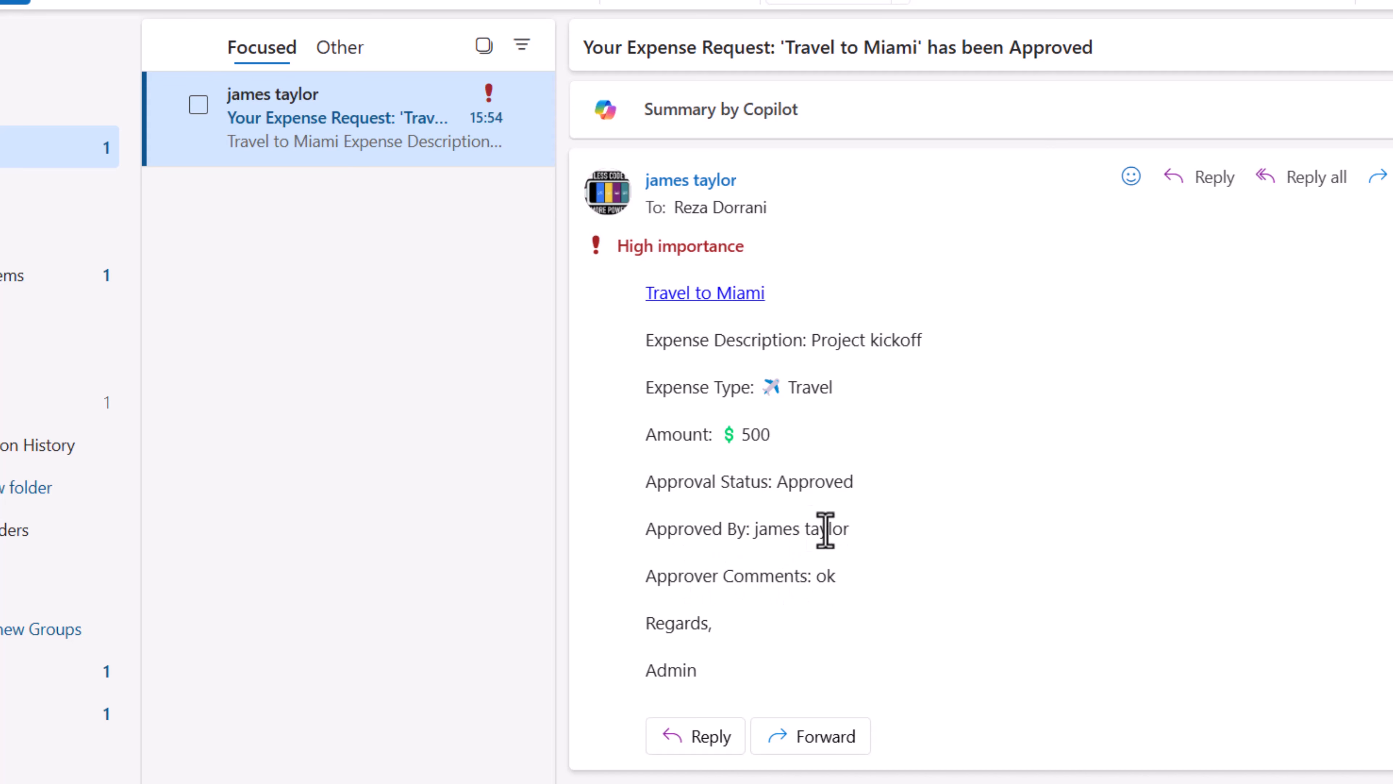
Open the Travel to Miami request from the decision email in the requester's Outlook and review its full approval history.
click(707, 303)
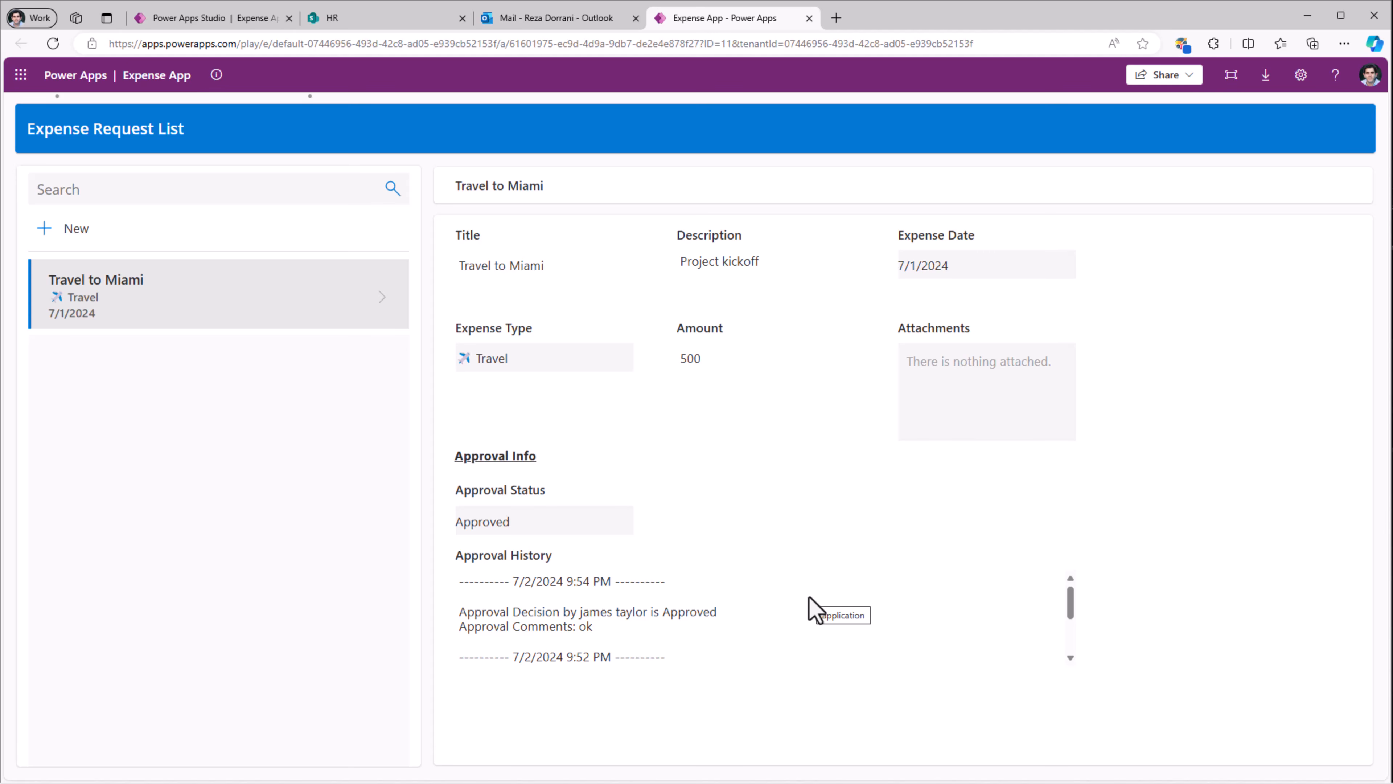
scroll(809, 604, down, 2)
scroll(563, 615, up, 2)
scroll(563, 615, down, 2)
scroll(563, 614, up, 2)
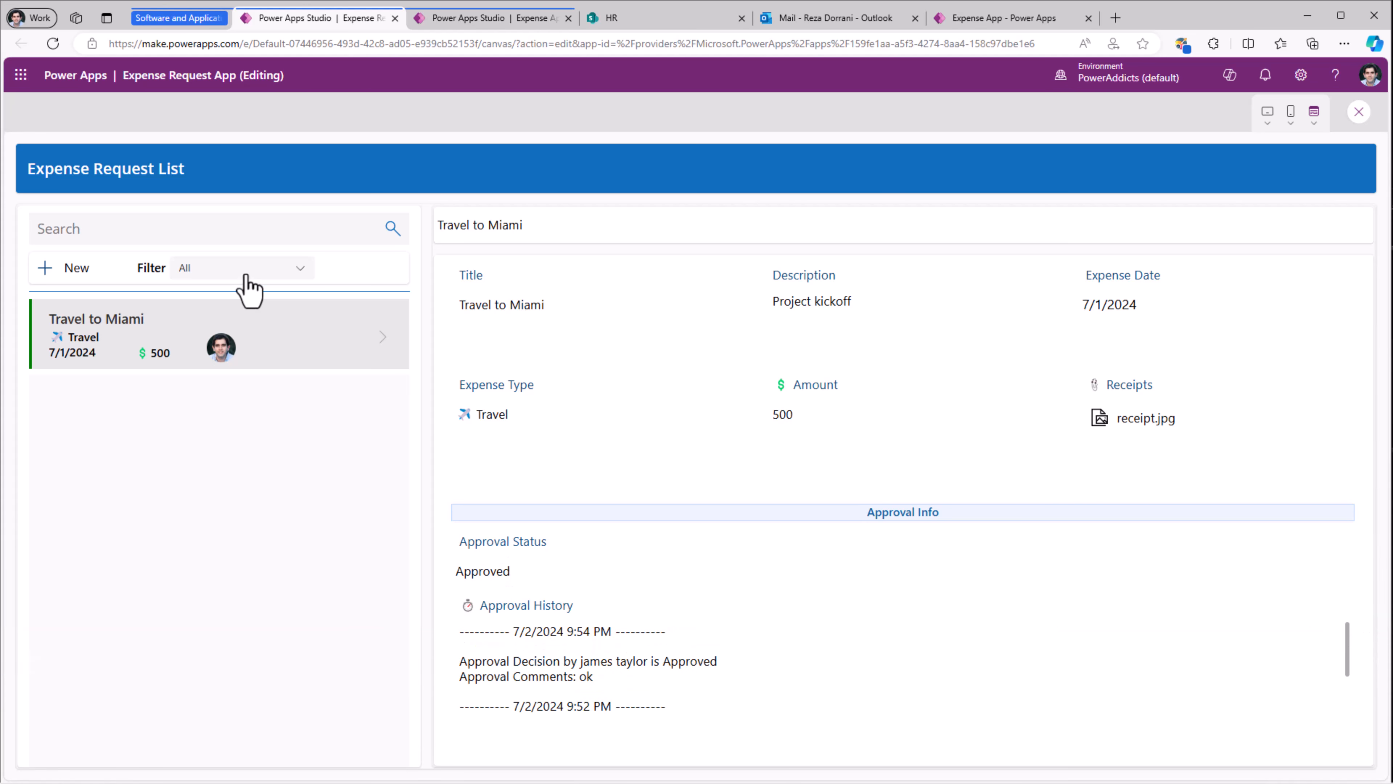
As another requester, submit an Office expense titled "Office supplies", description "printer", dated 6/26/2024, amount 150, with receipt.jpg attached.
click(44, 230)
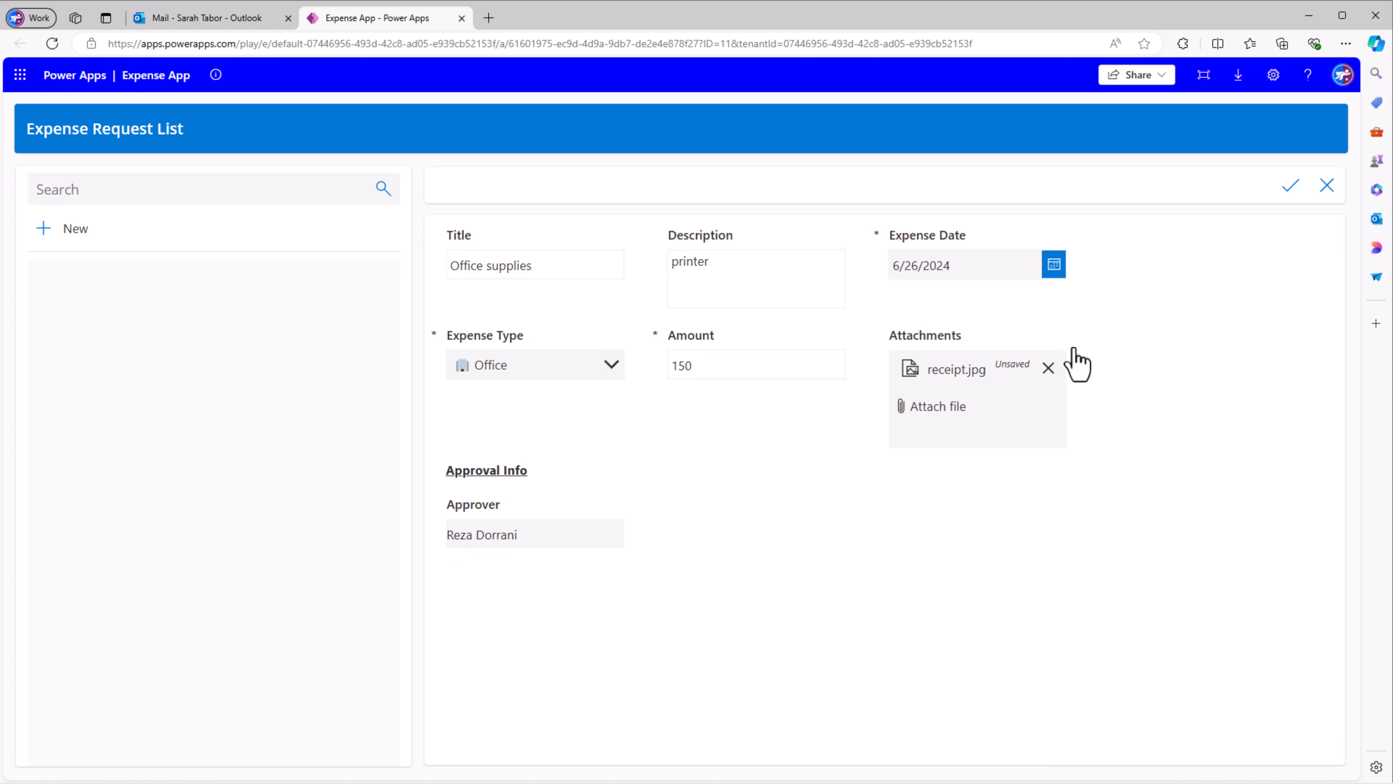
click(1308, 200)
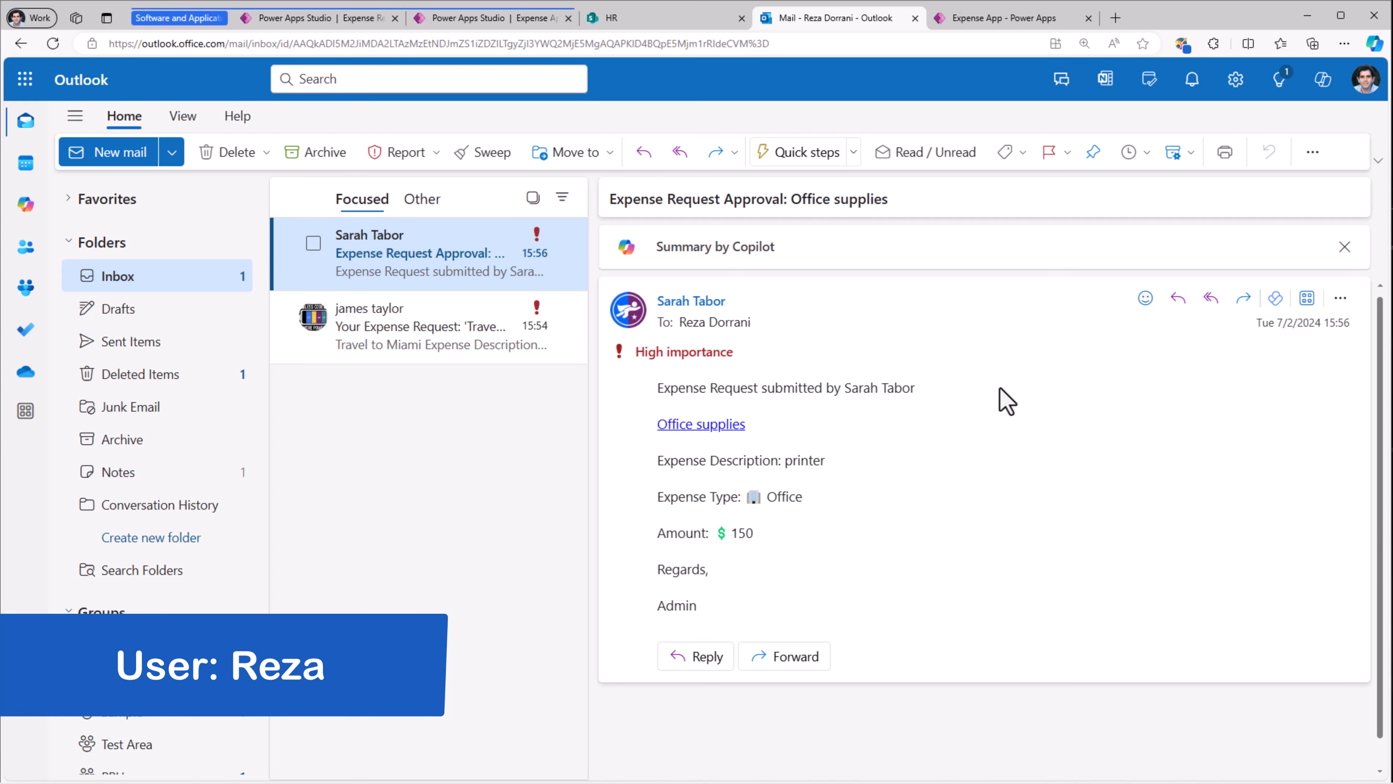
Open the app from the Office supplies approval email in the approver's Outlook and filter requests by My Requests, then by Pending My Approval.
click(718, 425)
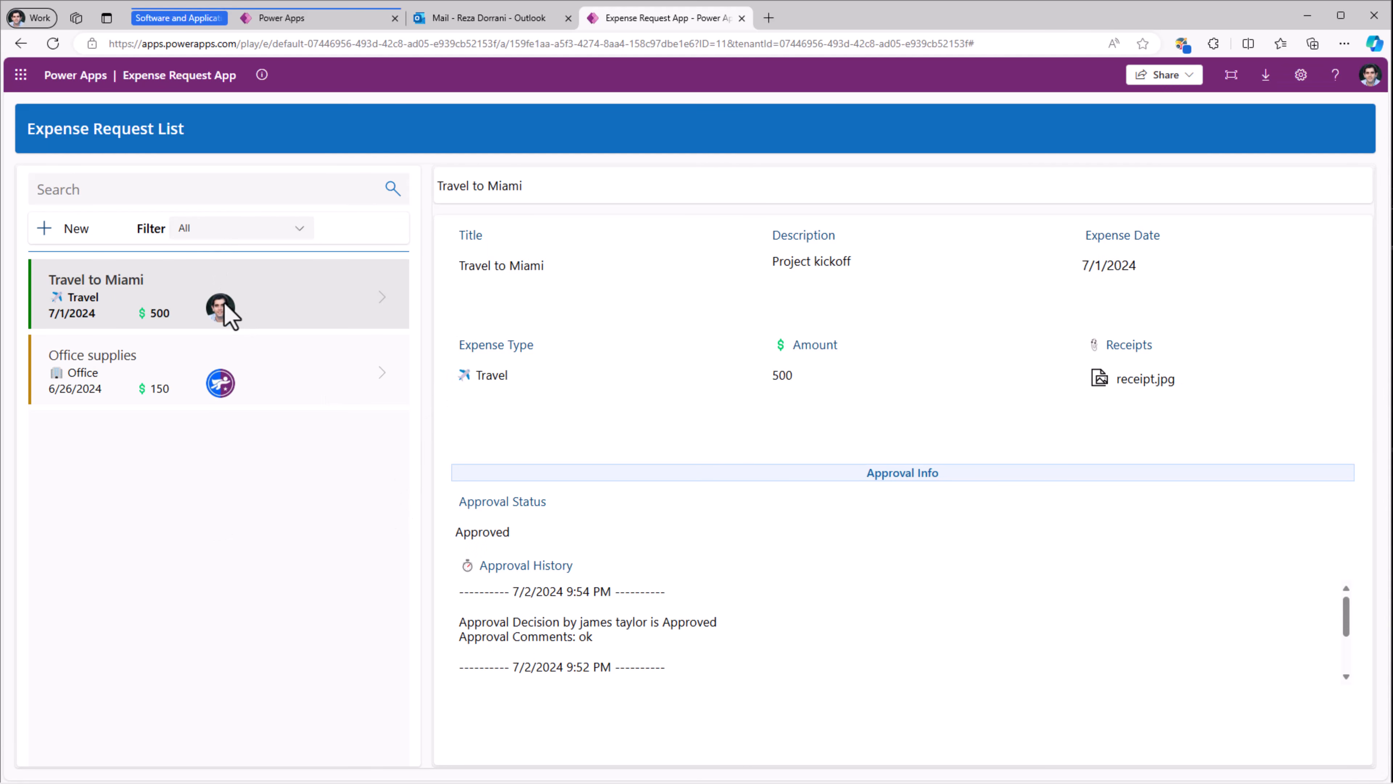
click(220, 228)
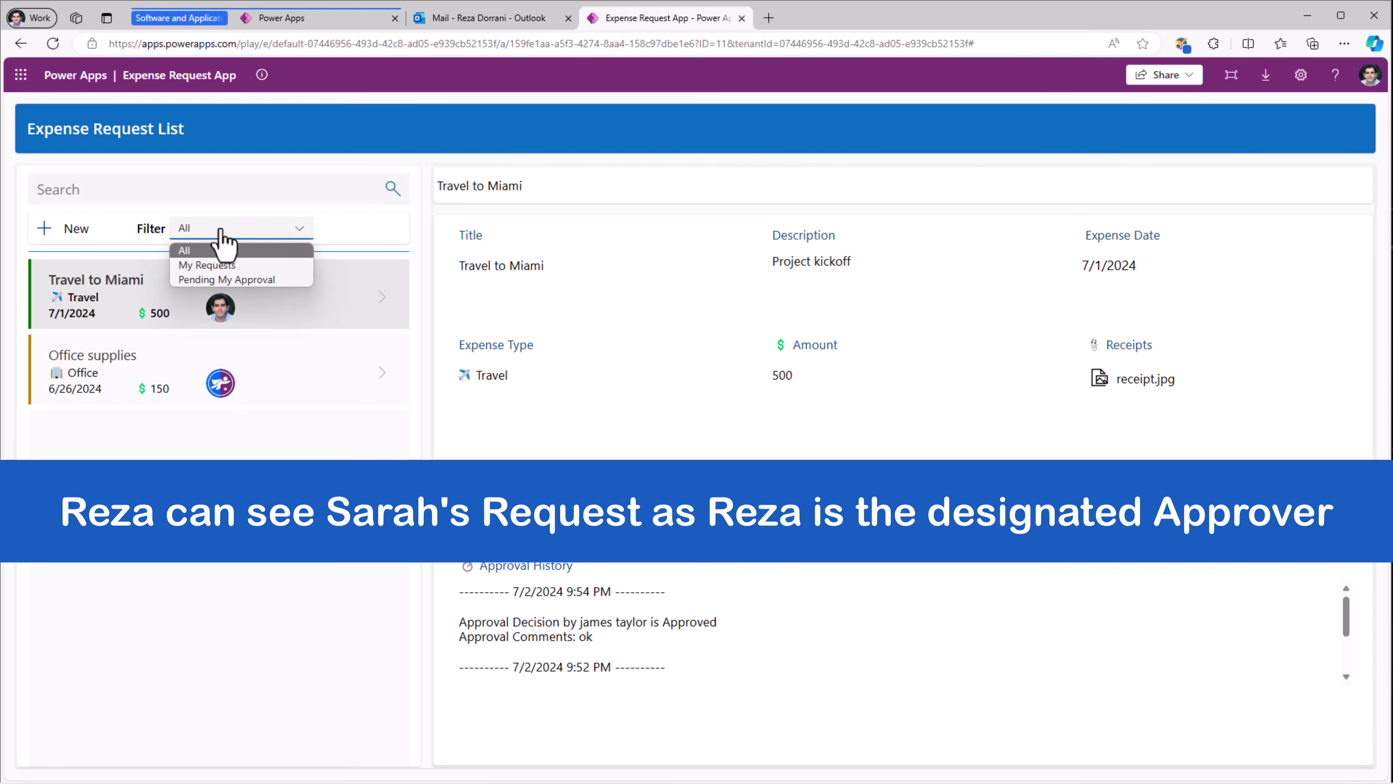
click(221, 267)
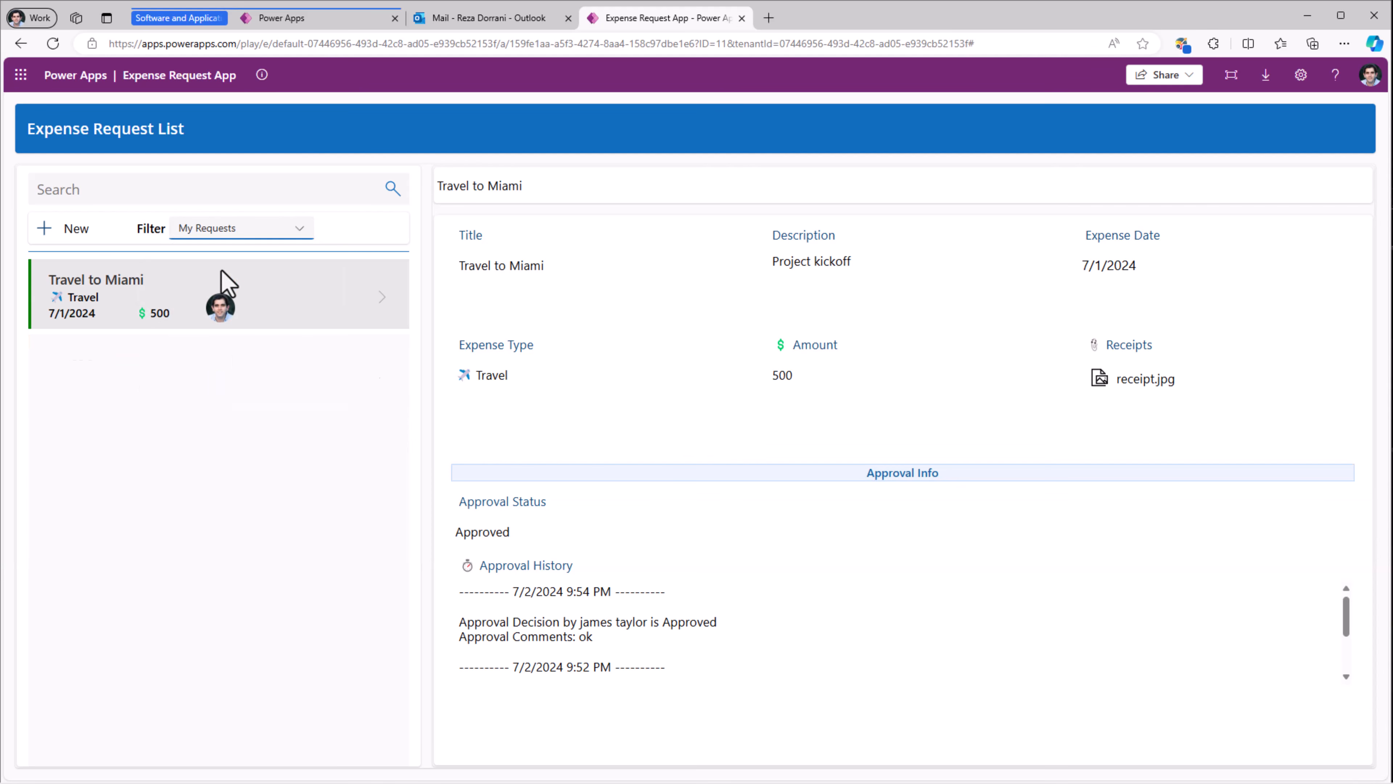
click(224, 229)
click(232, 286)
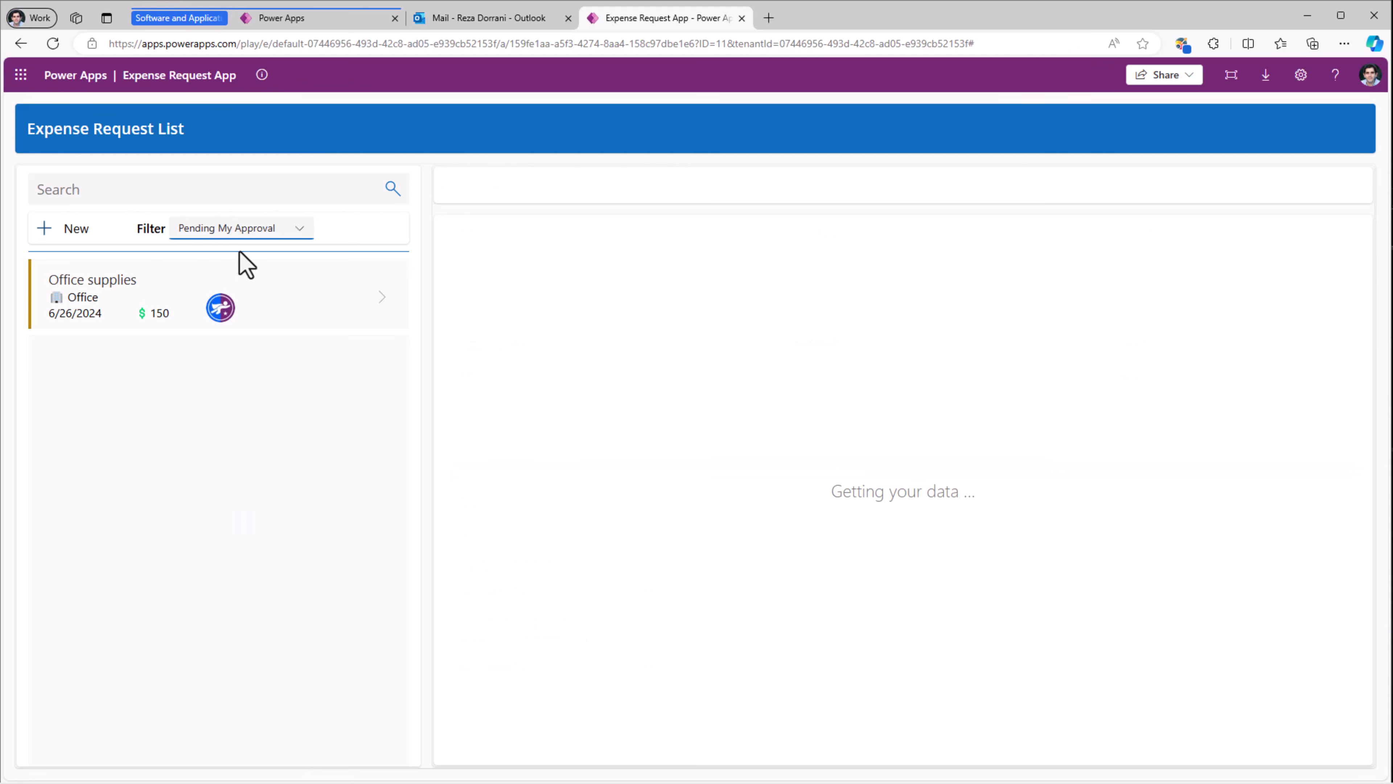
Set the Office supplies request to Rejected with the comment "No", save it, and open its link from the requester's decision email in Outlook.
click(391, 300)
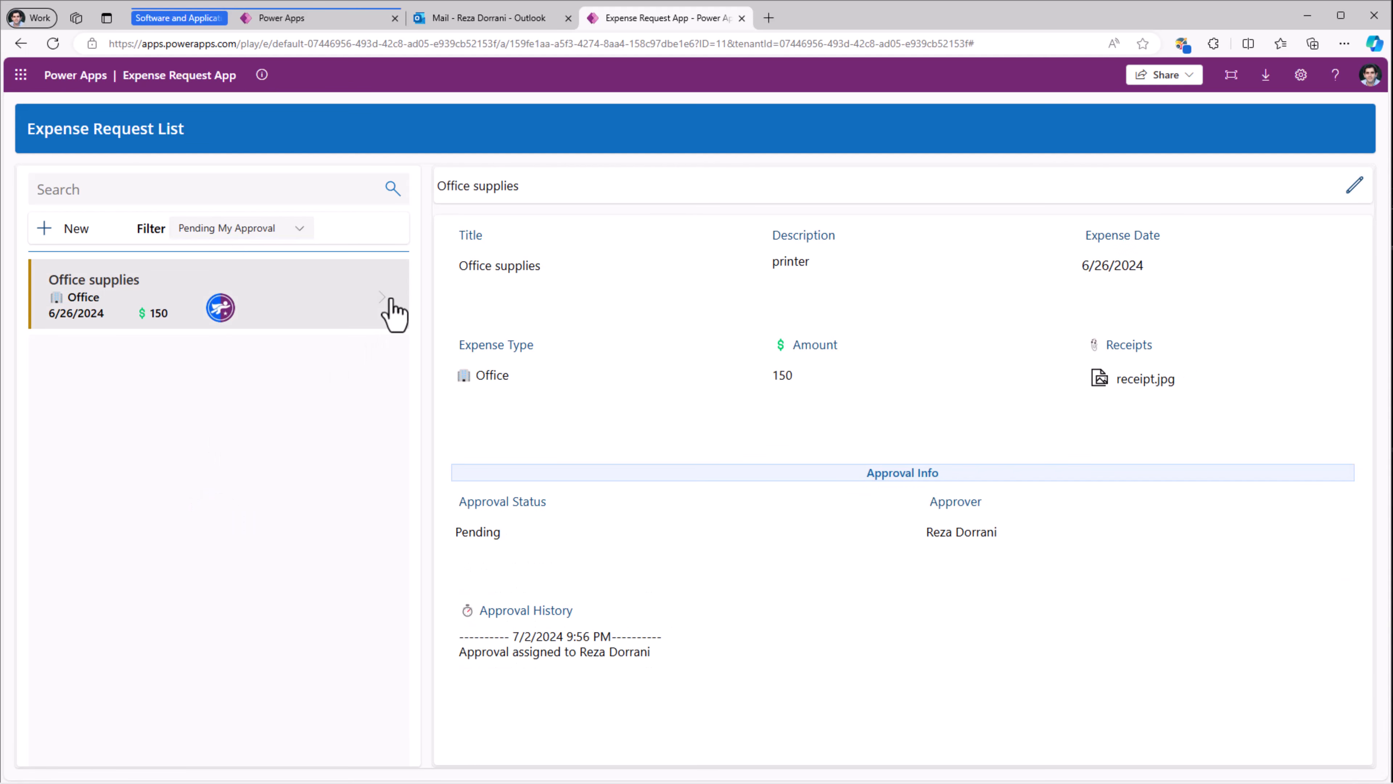
click(1354, 187)
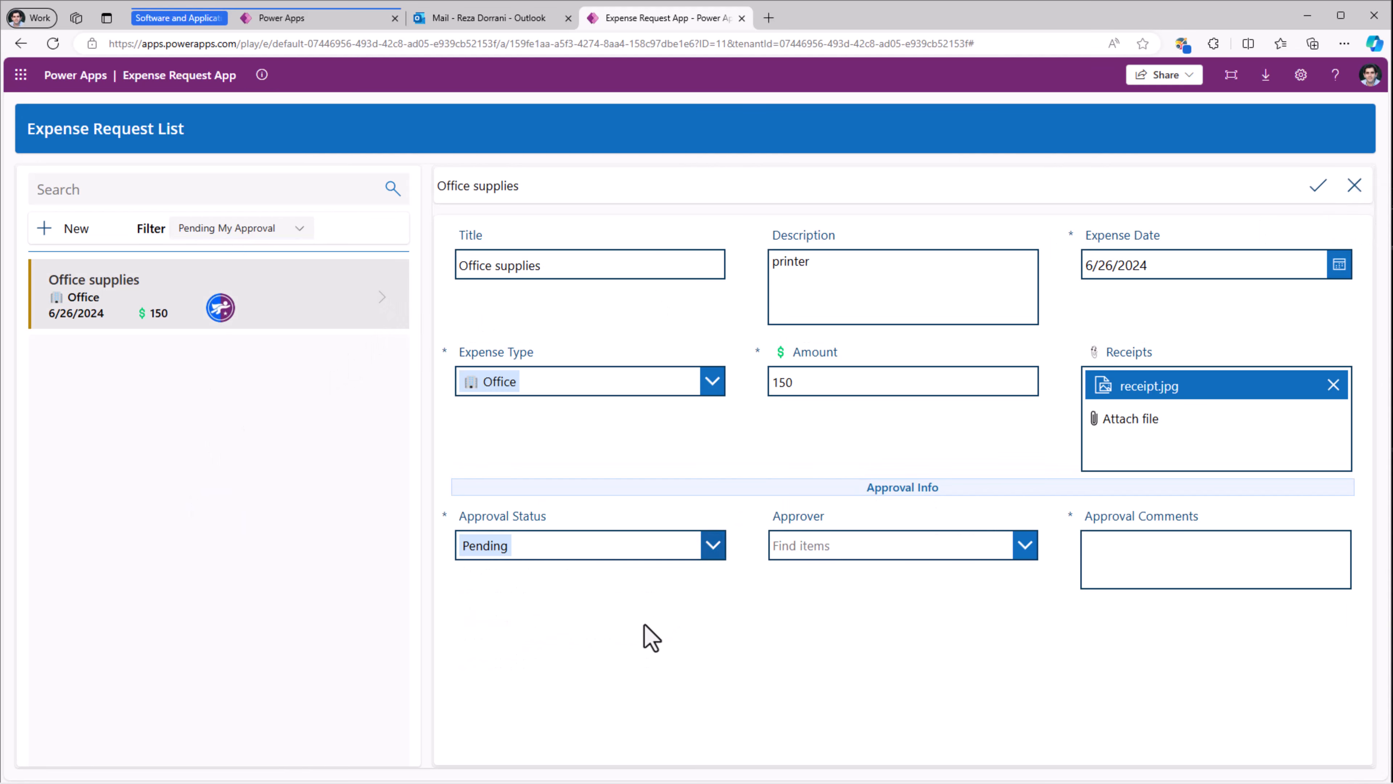
click(659, 546)
click(540, 686)
click(1064, 563)
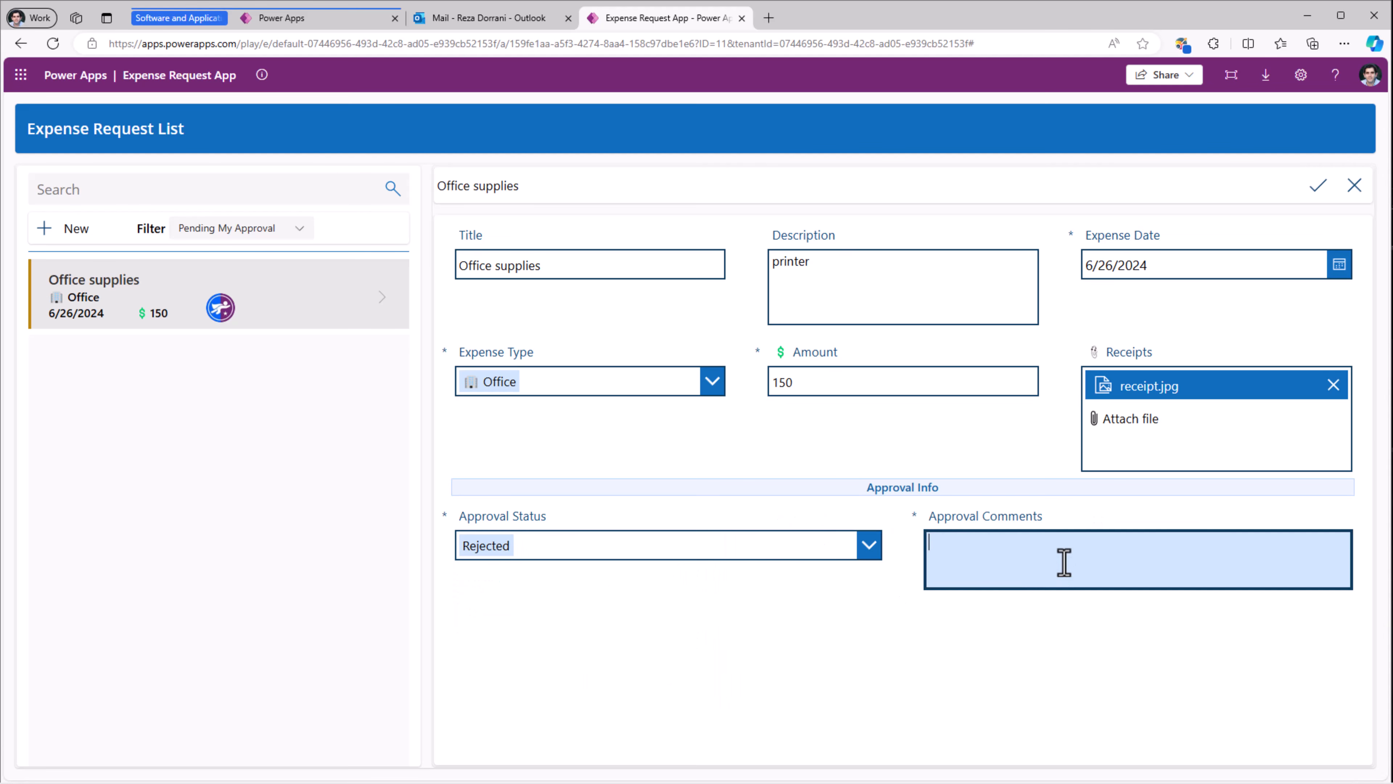
text(No)
click(1318, 185)
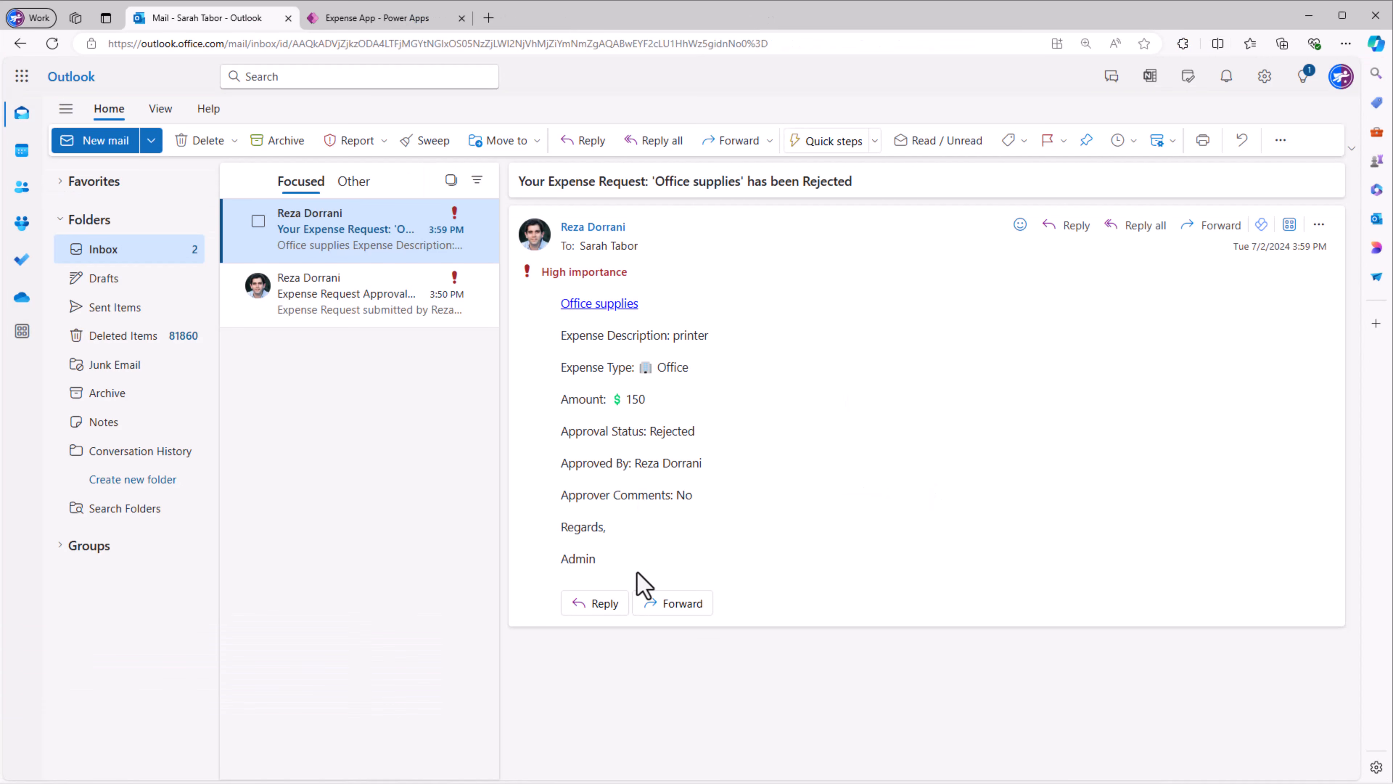
click(601, 306)
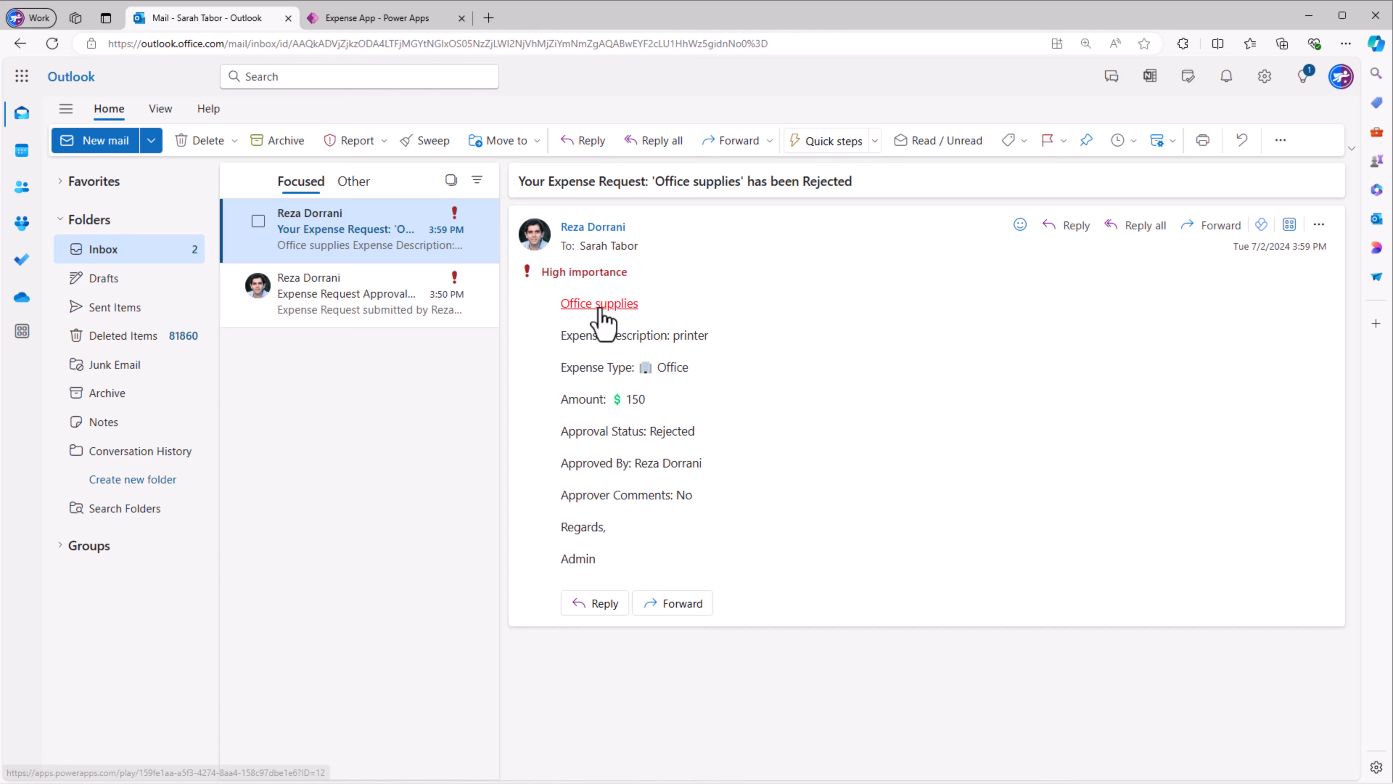